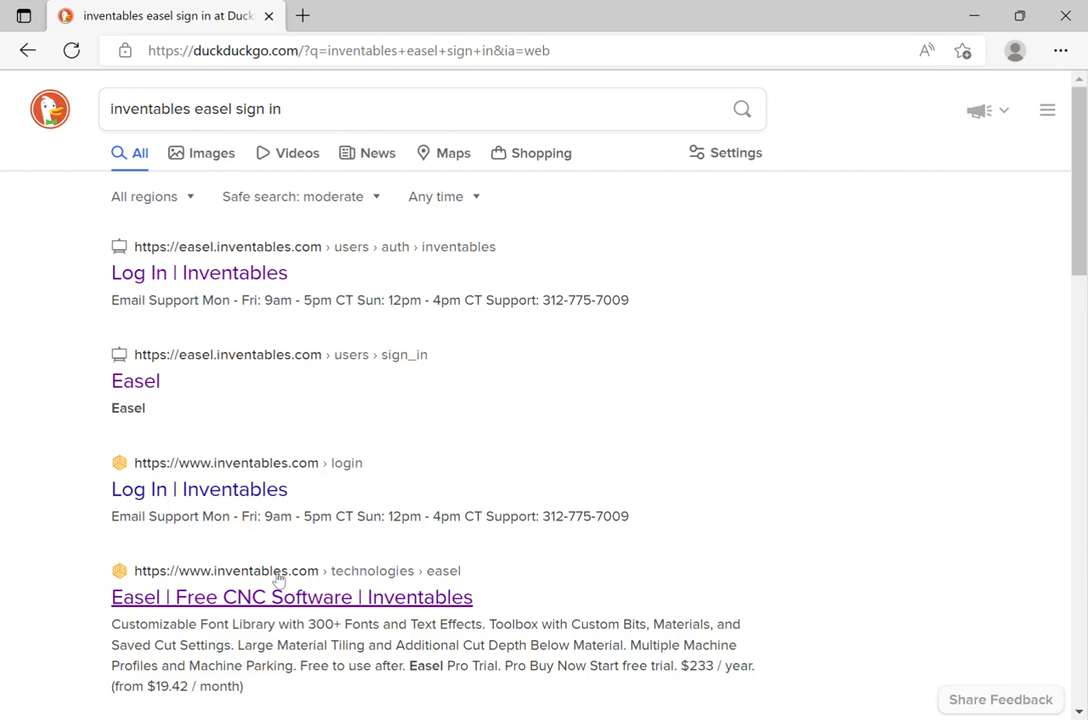
# - Open the Inventables Easel site from the search results and log in with the account e-mail and password
pyautogui.click(282, 592)
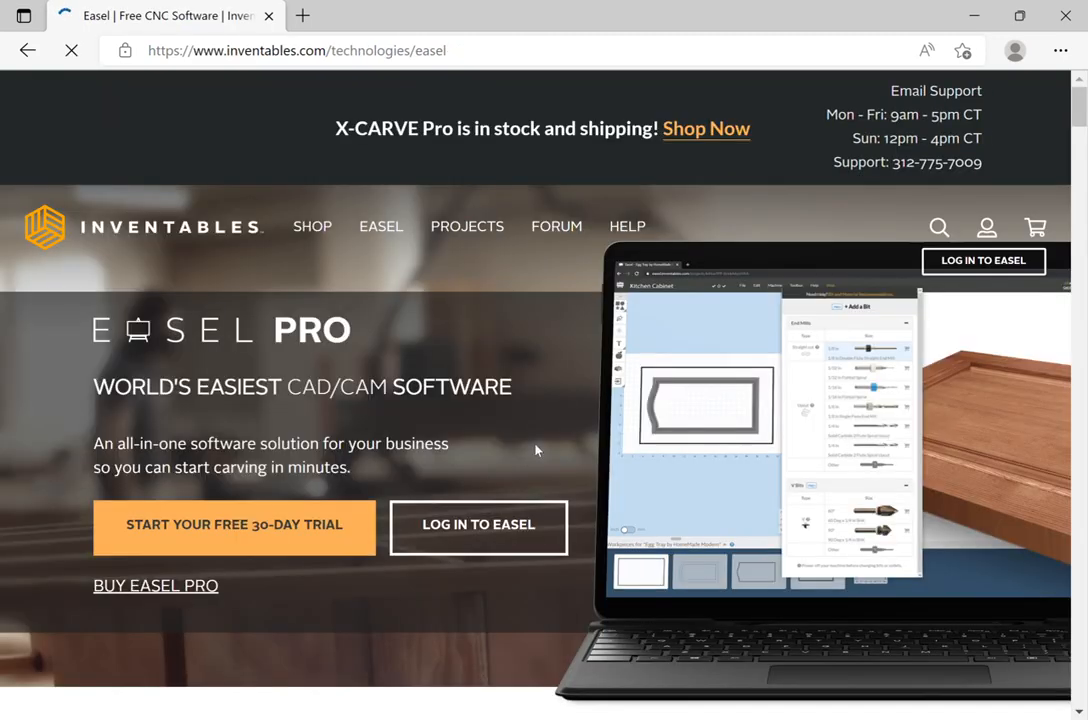
pyautogui.click(482, 533)
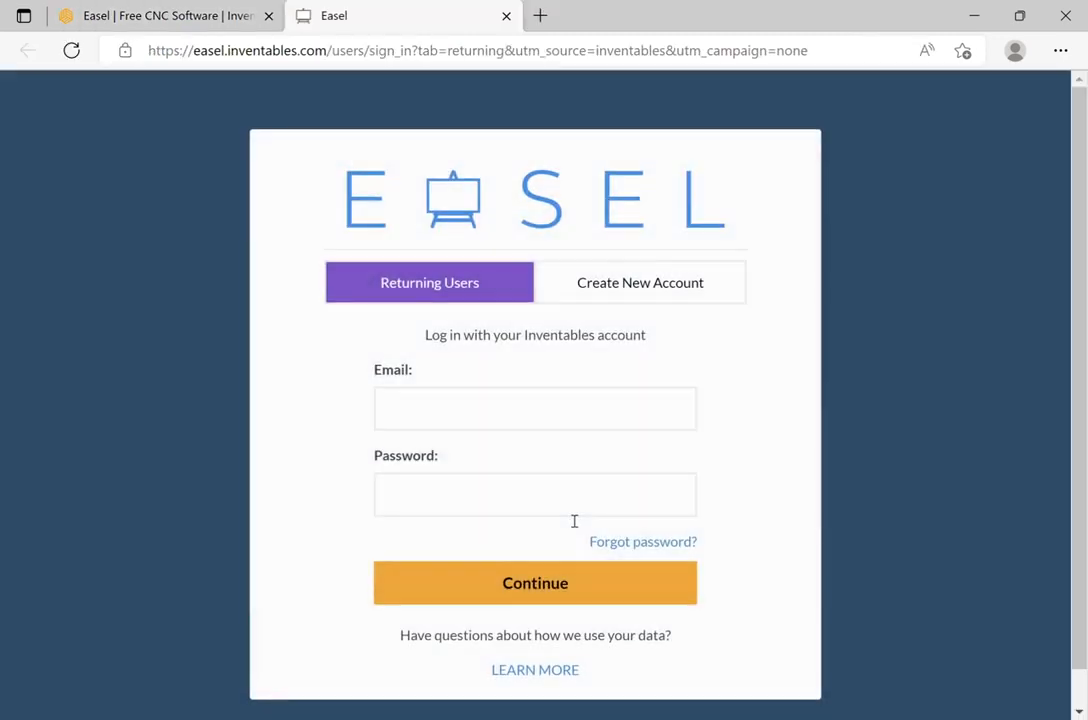
pyautogui.click(462, 415)
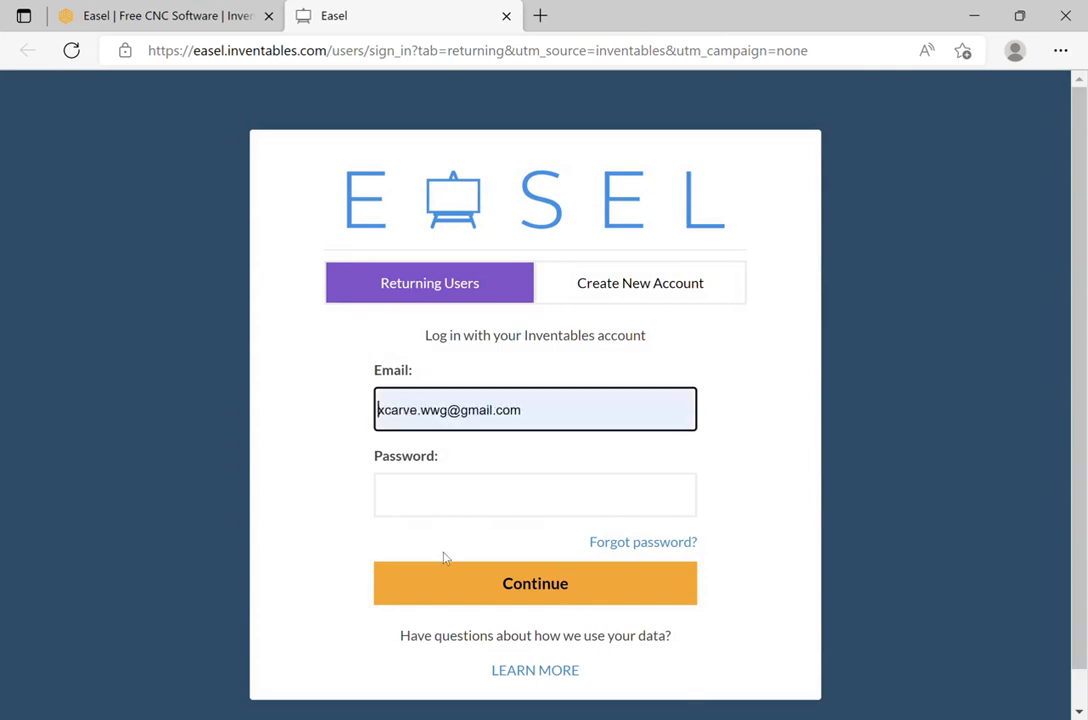
pyautogui.click(473, 496)
pyautogui.click(473, 496)
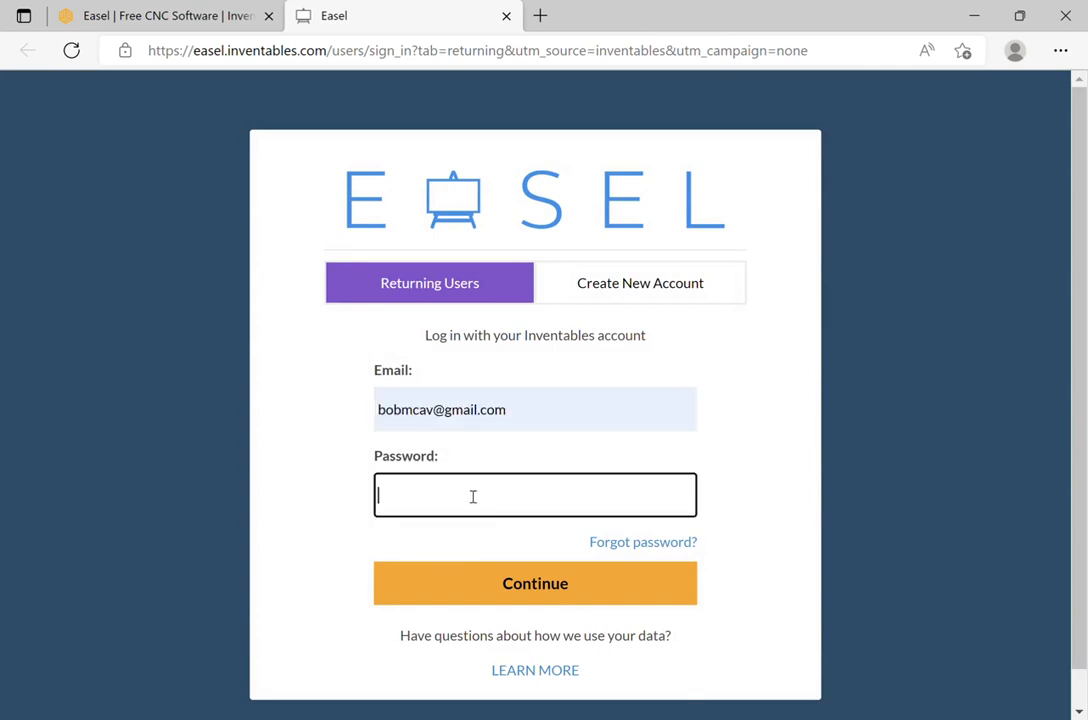
pyautogui.write('***')
pyautogui.press('Return')
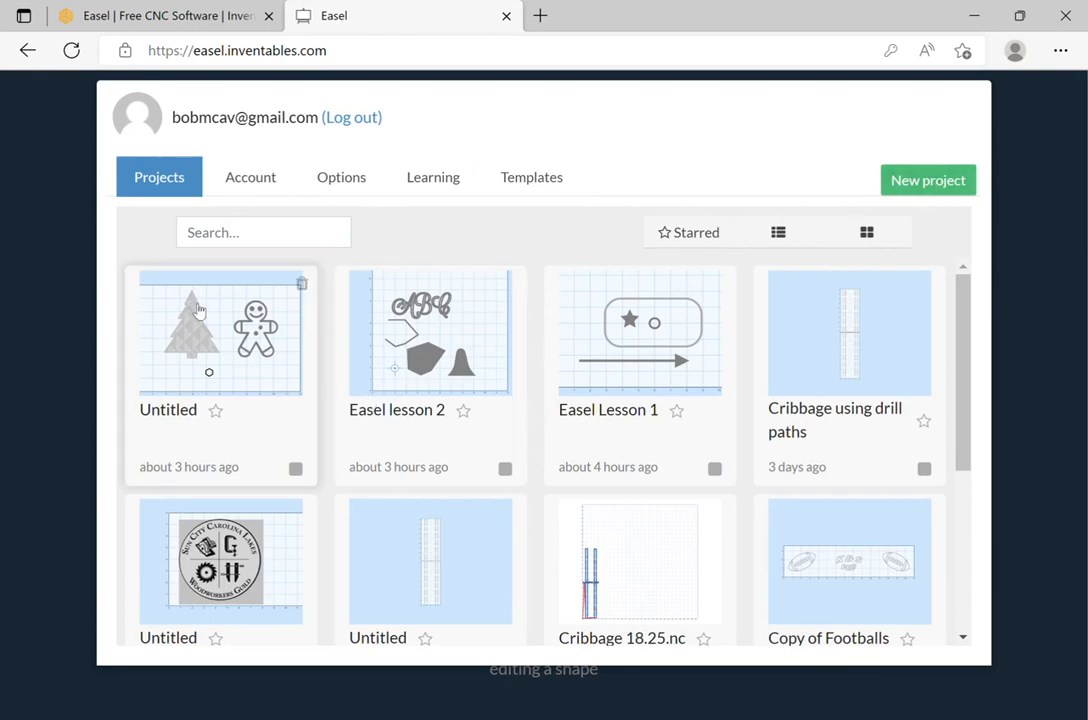
# - Open the untitled Christmas tree and gingerbread man project and rename it "Easel Lesson 3"
pyautogui.click(198, 311)
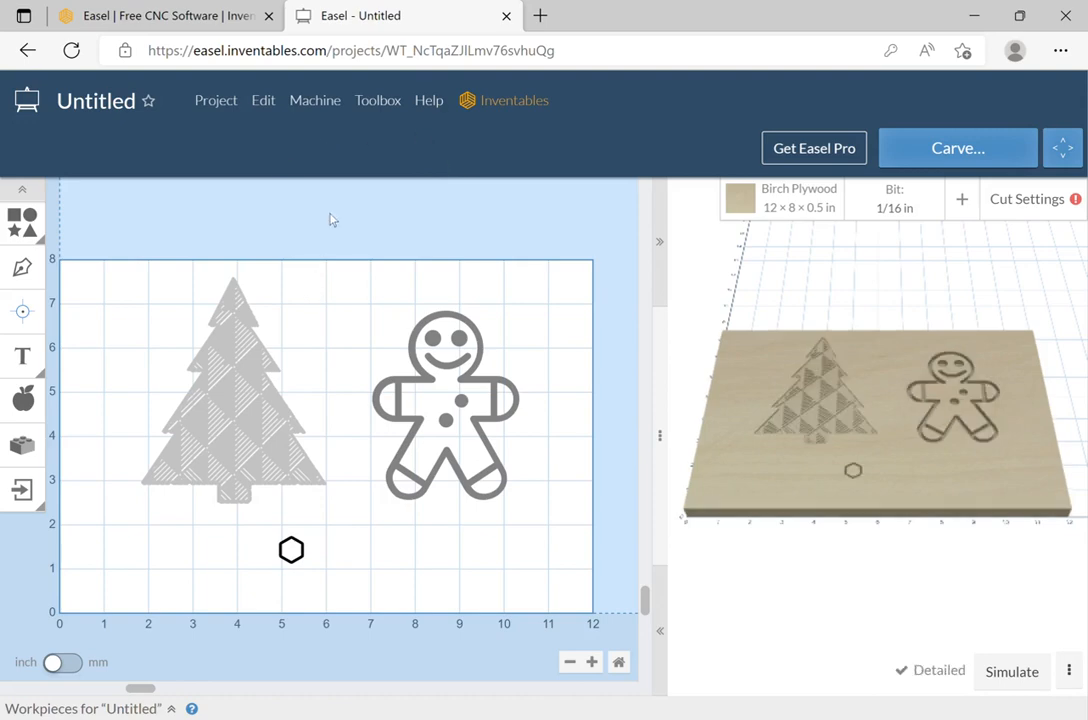
pyautogui.click(114, 104)
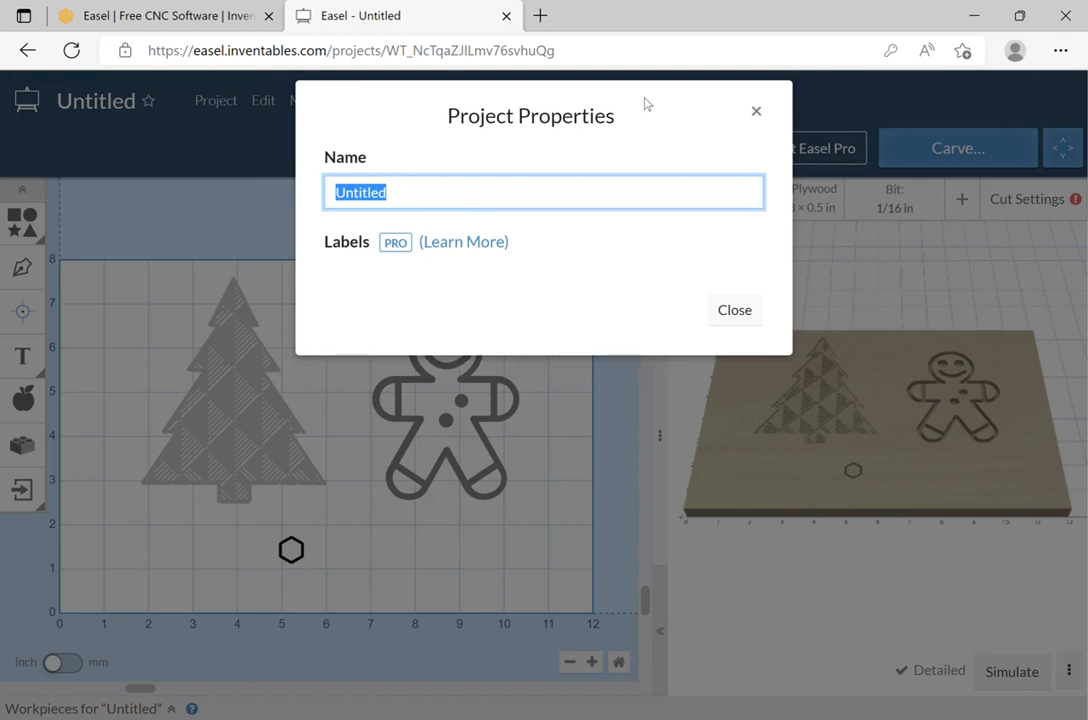
pyautogui.write('Easel Lesson 3')
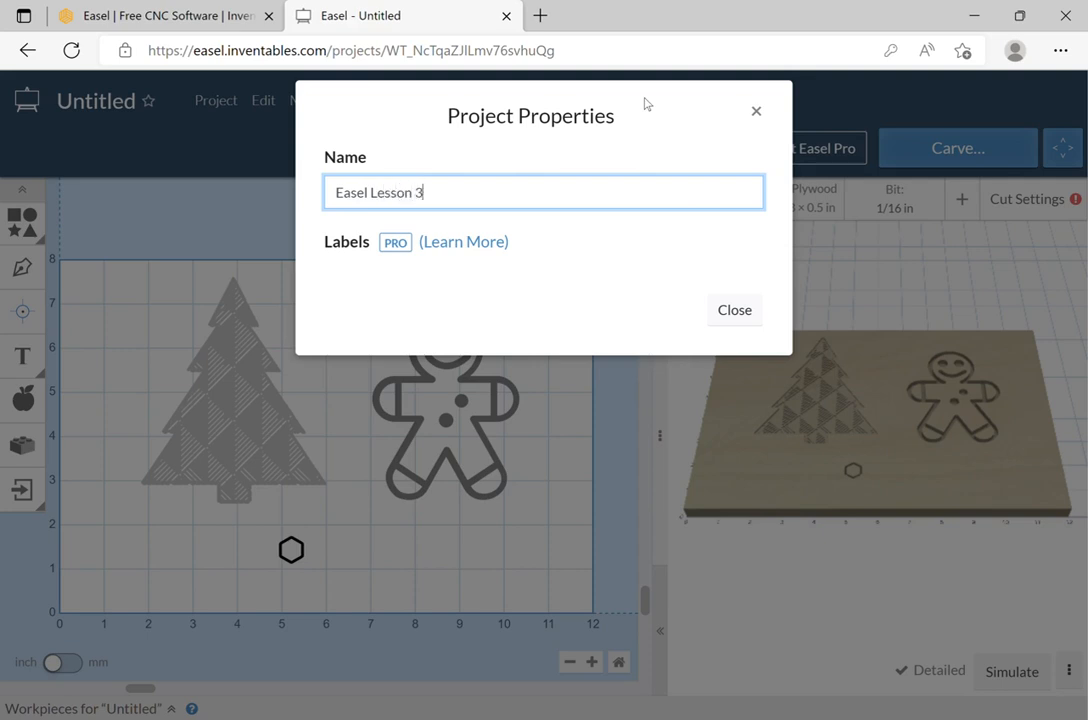
pyautogui.click(734, 309)
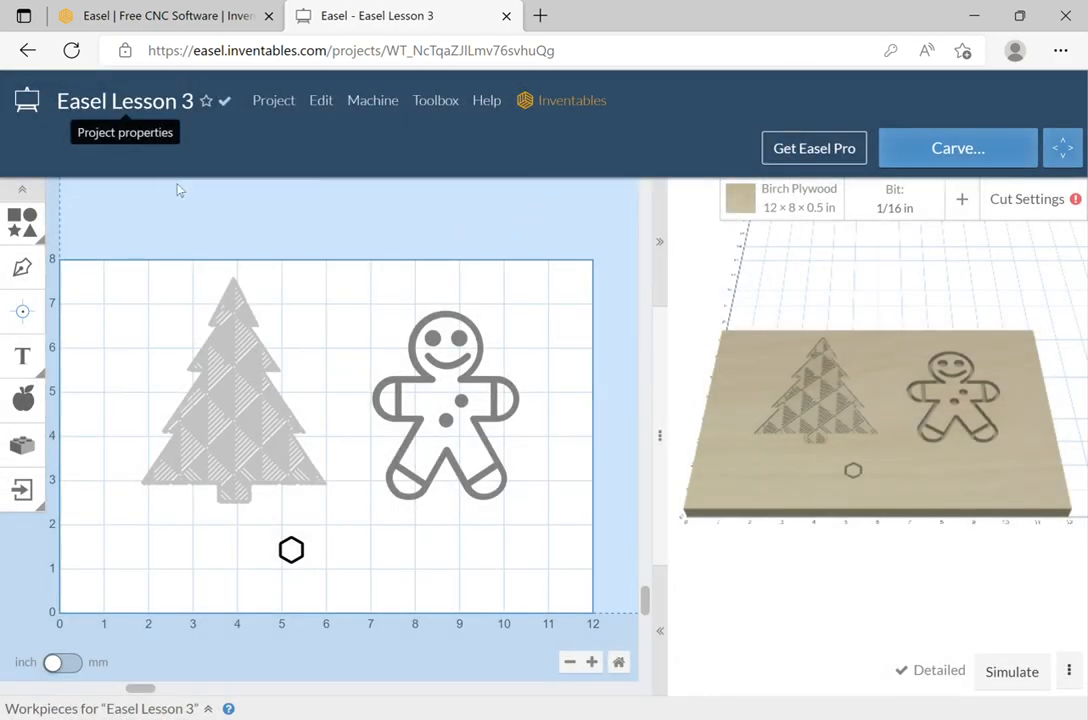
# - Create a new blank project and close the browser tab holding Easel Lesson 3
pyautogui.click(266, 100)
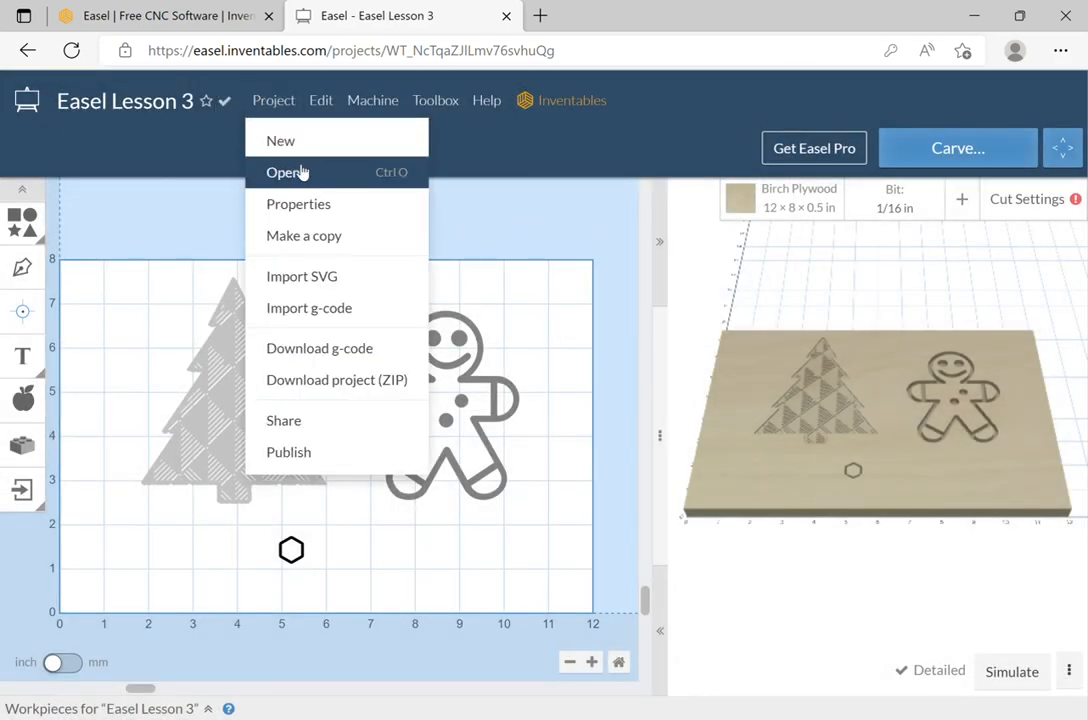
pyautogui.click(301, 172)
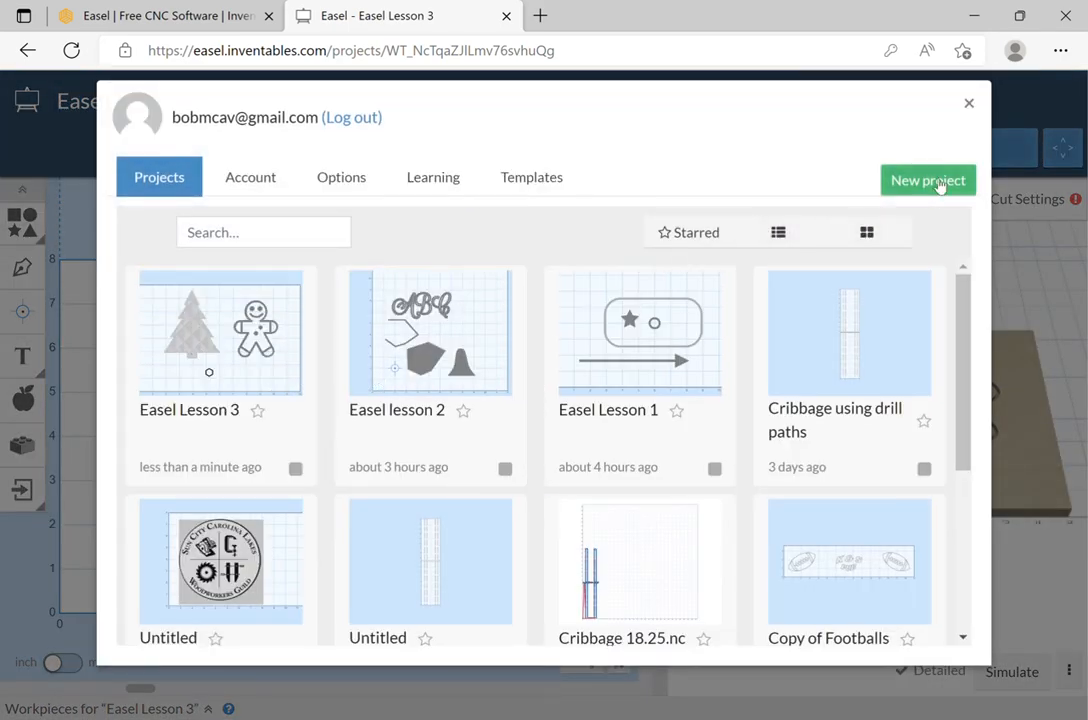
pyautogui.click(880, 183)
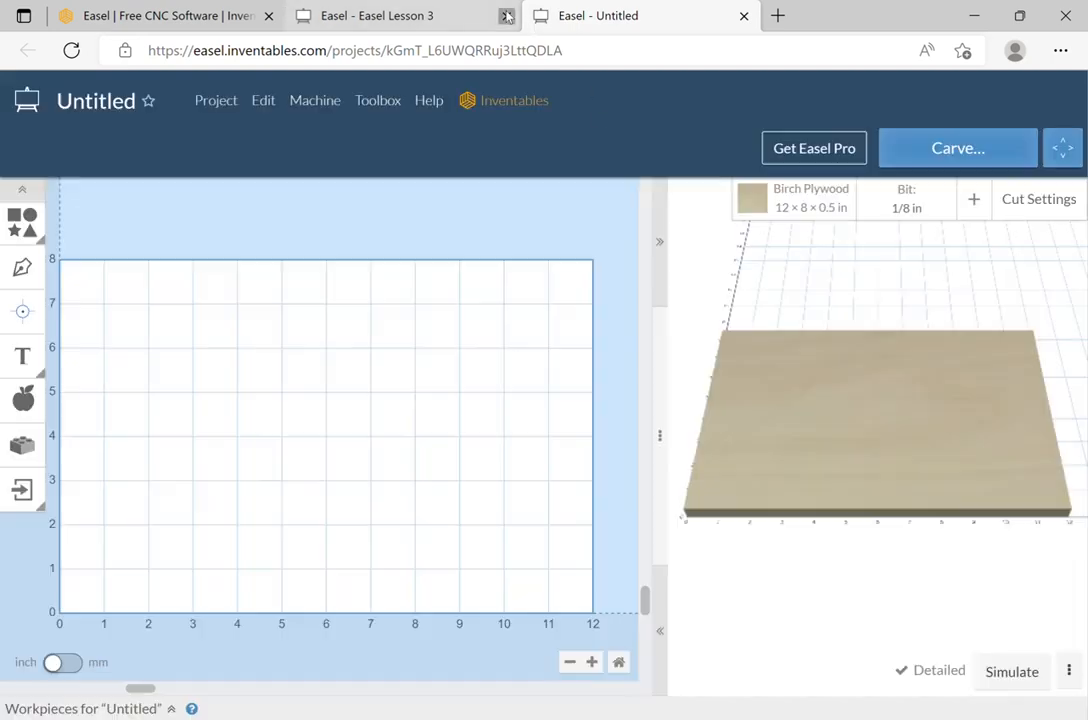
pyautogui.click(506, 16)
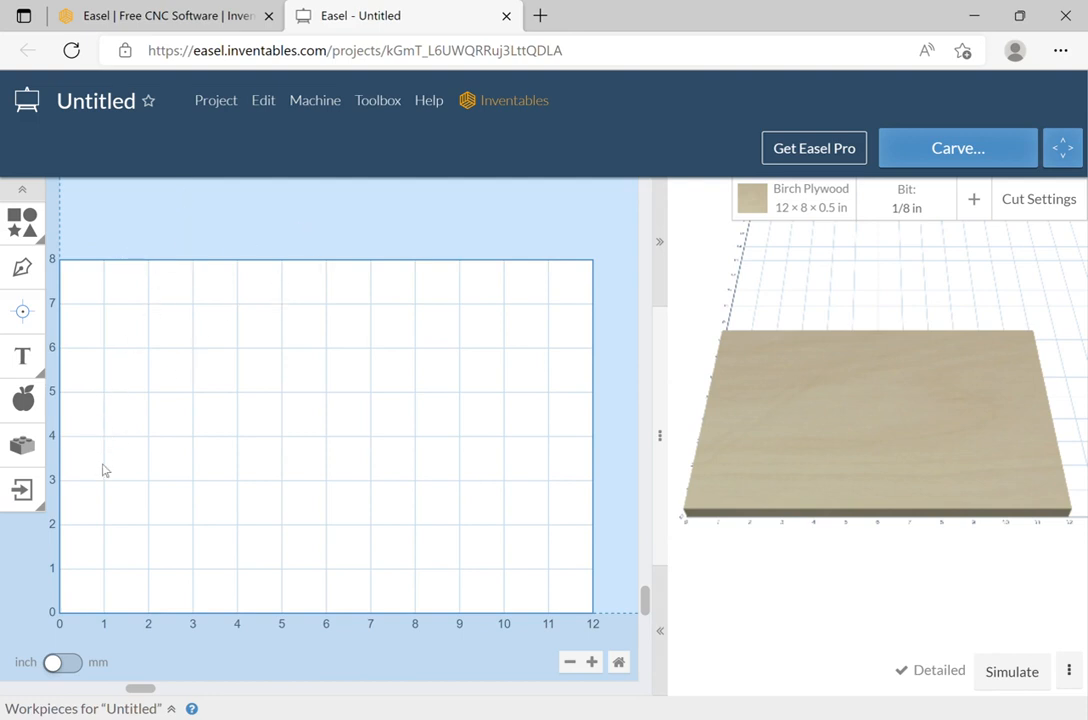
# - Import the bee SVG file into the empty project
pyautogui.click(27, 491)
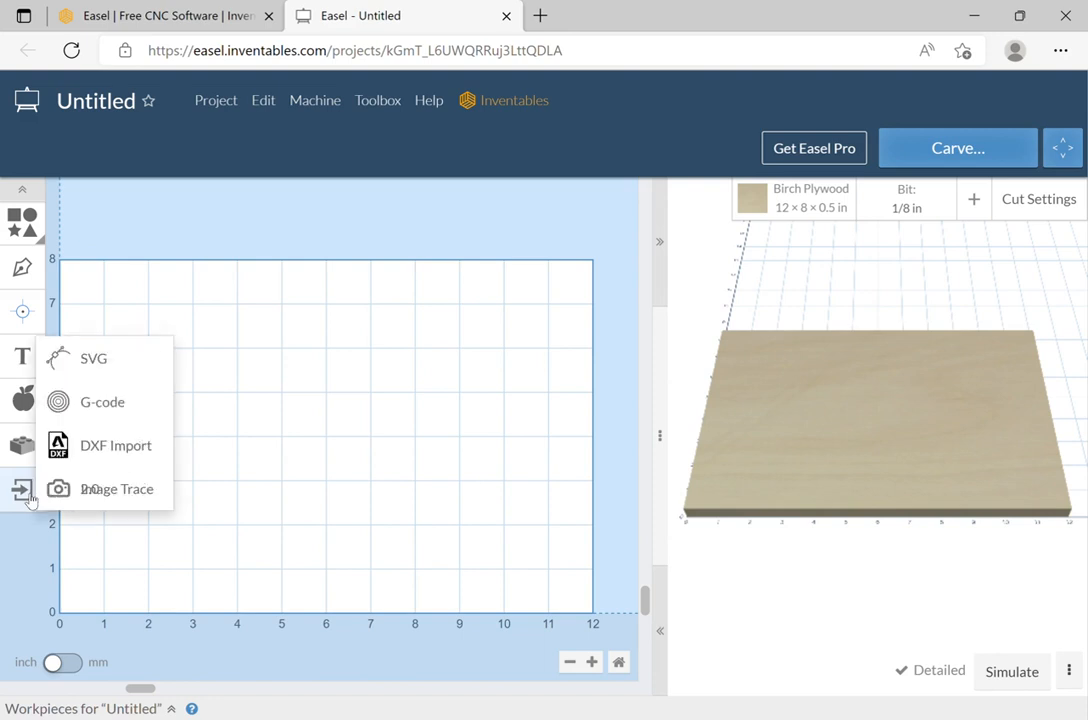
pyautogui.click(94, 362)
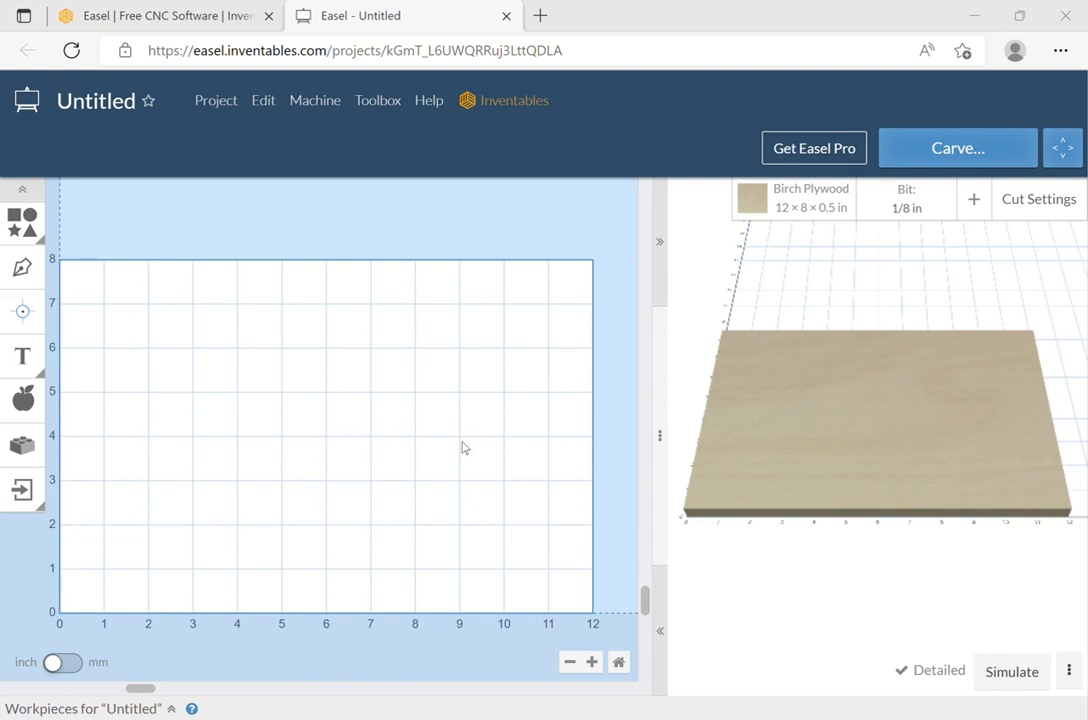
pyautogui.click(542, 406)
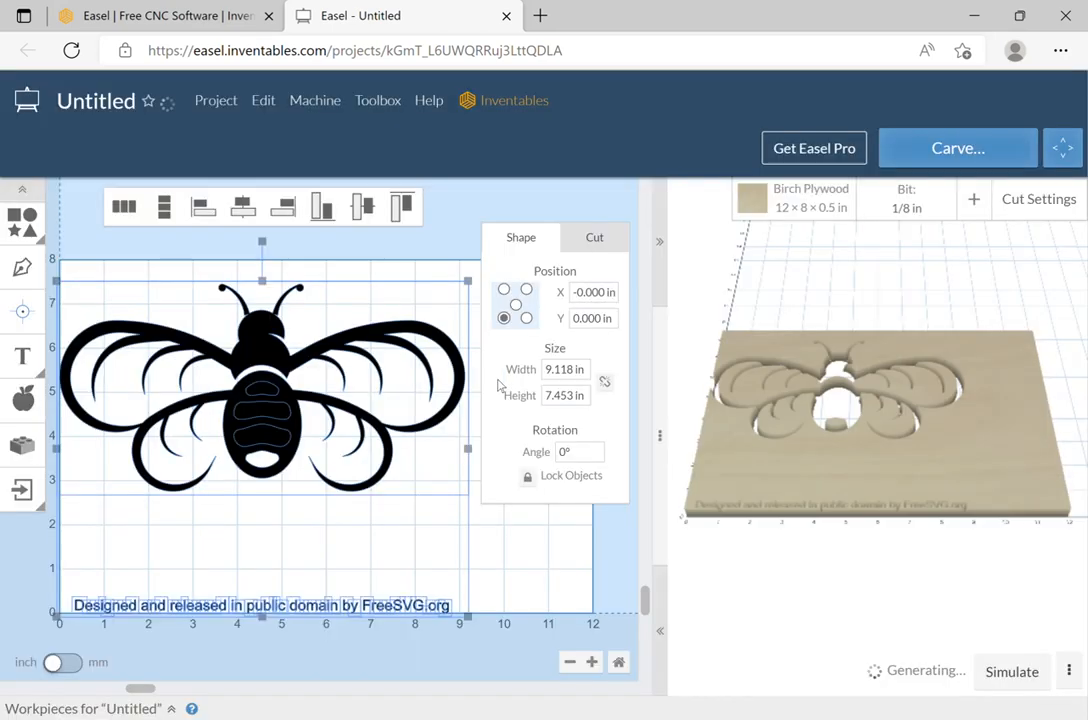
# - Move the imported artwork about 0.74 in right and 0.69 in up, and delete the FreeSVG.org attribution text below the bee
pyautogui.moveTo(258, 452); pyautogui.dragTo(291, 421)
pyautogui.click(535, 556)
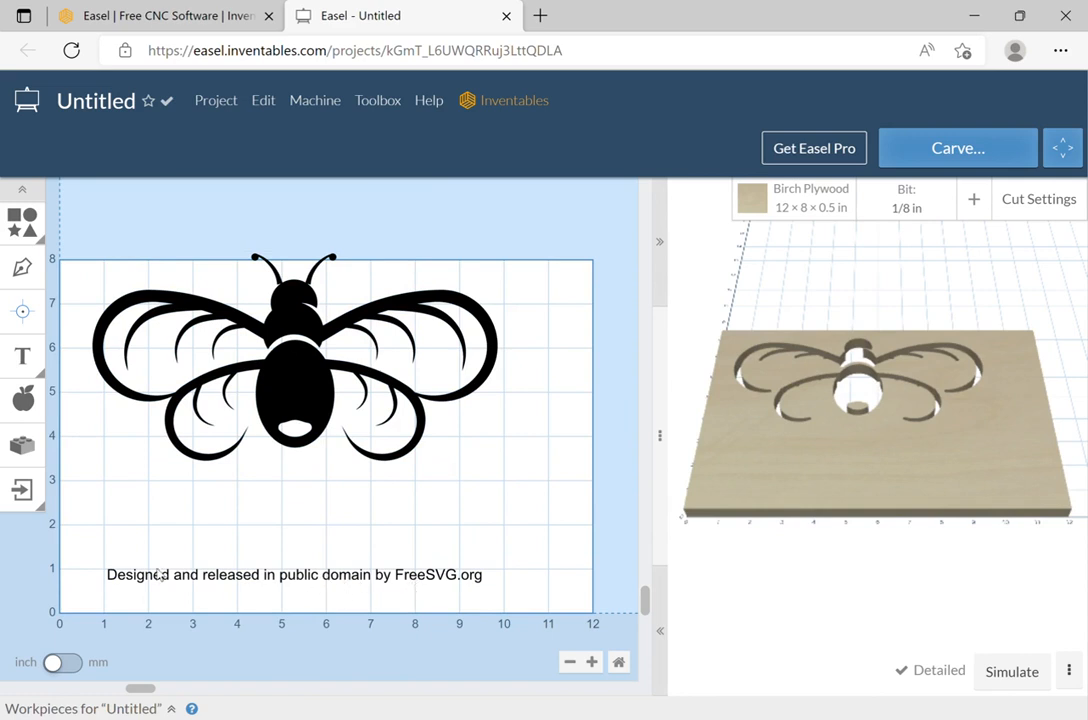
pyautogui.moveTo(81, 529); pyautogui.dragTo(513, 602)
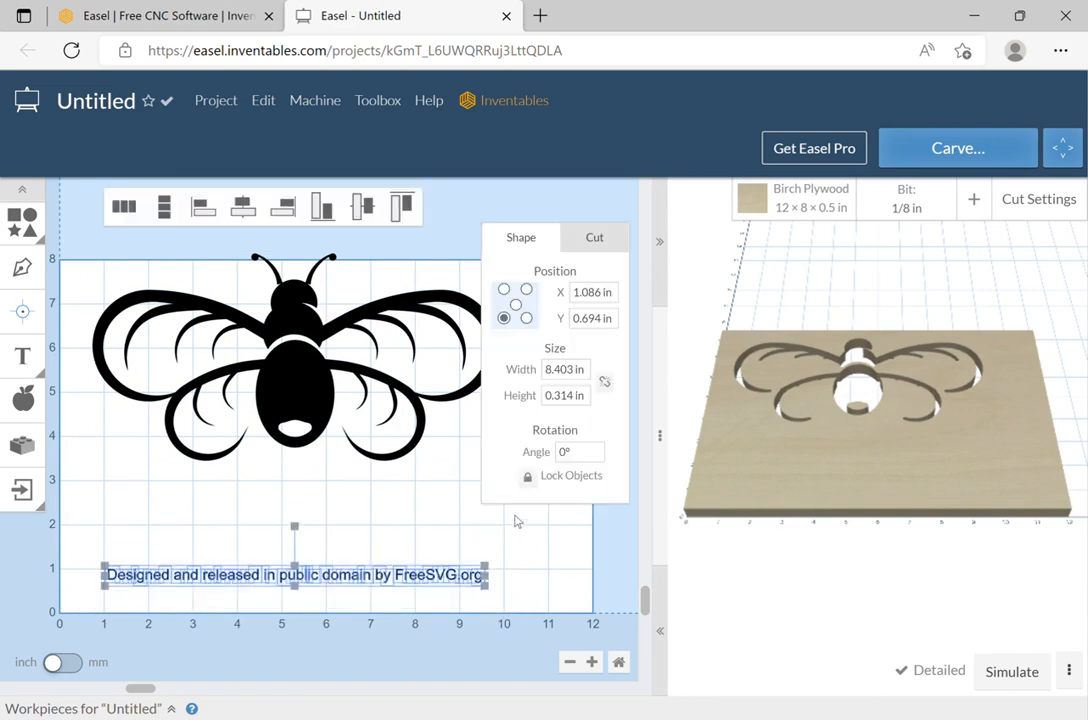
pyautogui.press('Delete')
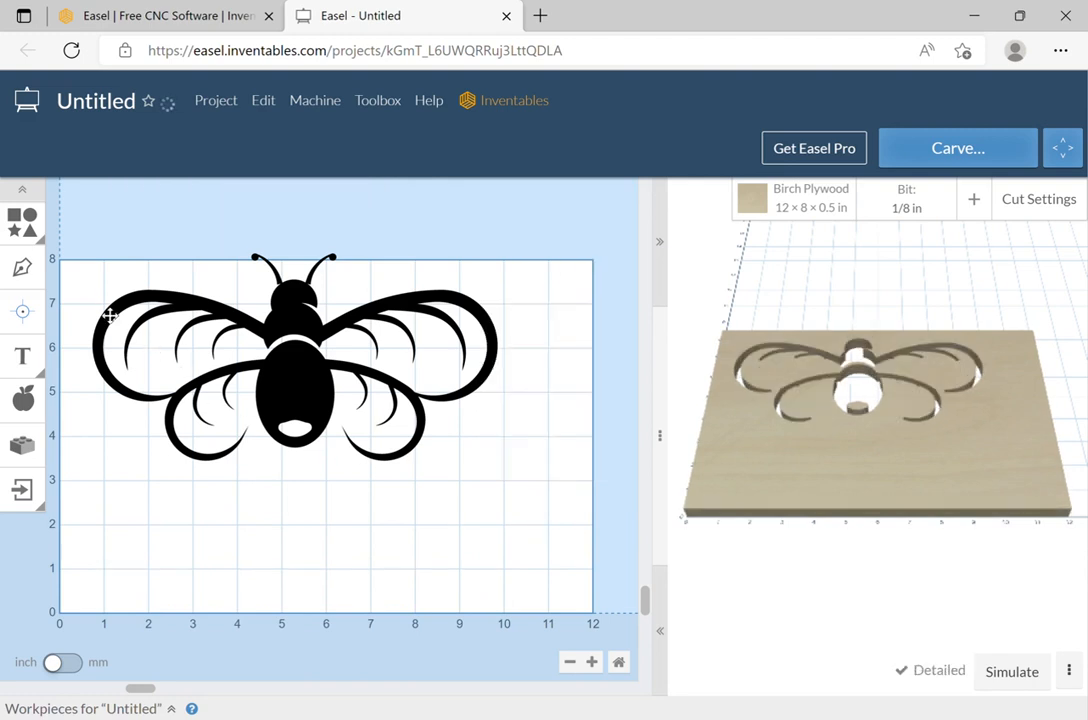
# - Move the bee fully onto the material, with its lower-left corner at about X 1.185 in, Y 1.889 in
pyautogui.moveTo(90, 279); pyautogui.dragTo(519, 489)
pyautogui.click(401, 431)
pyautogui.click(401, 449)
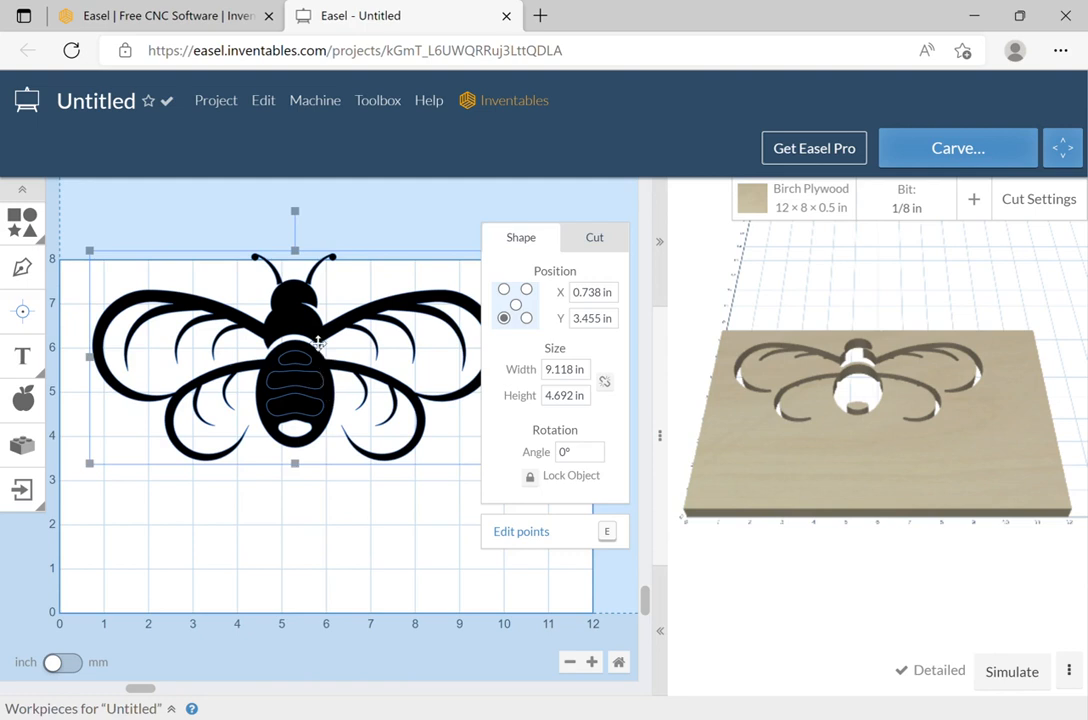
pyautogui.moveTo(318, 344); pyautogui.dragTo(369, 396)
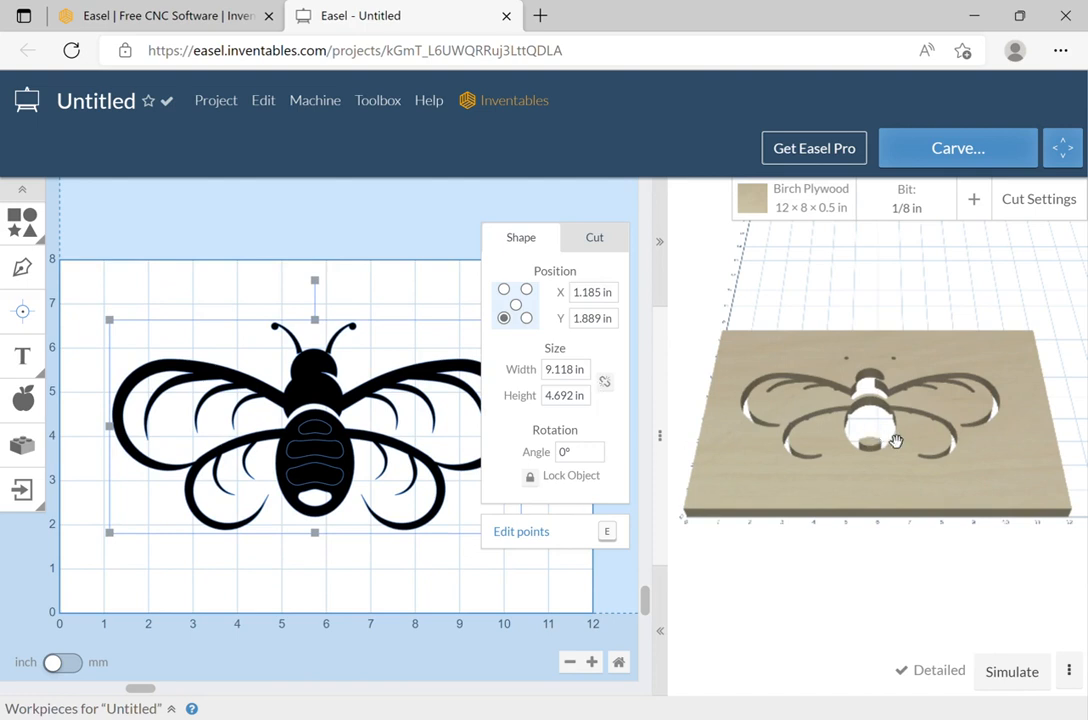
# - Set the bee's cut depth to about 0.124 in and its cut path to Cut on shape path
pyautogui.click(596, 239)
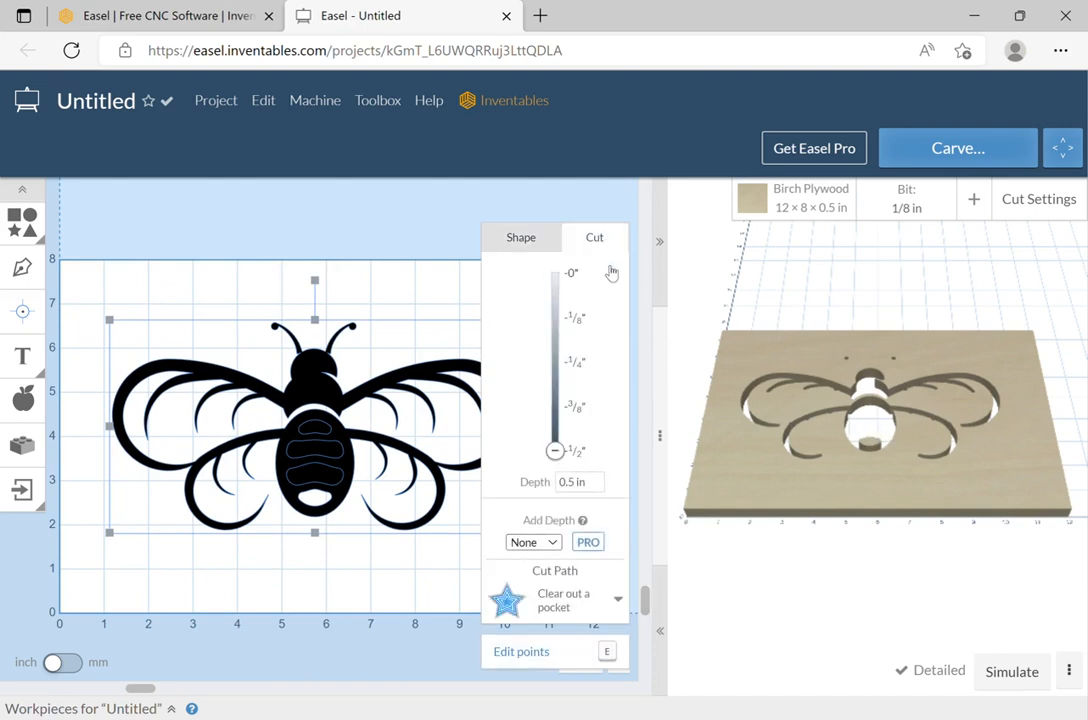
pyautogui.moveTo(555, 450); pyautogui.dragTo(556, 316)
pyautogui.click(598, 526)
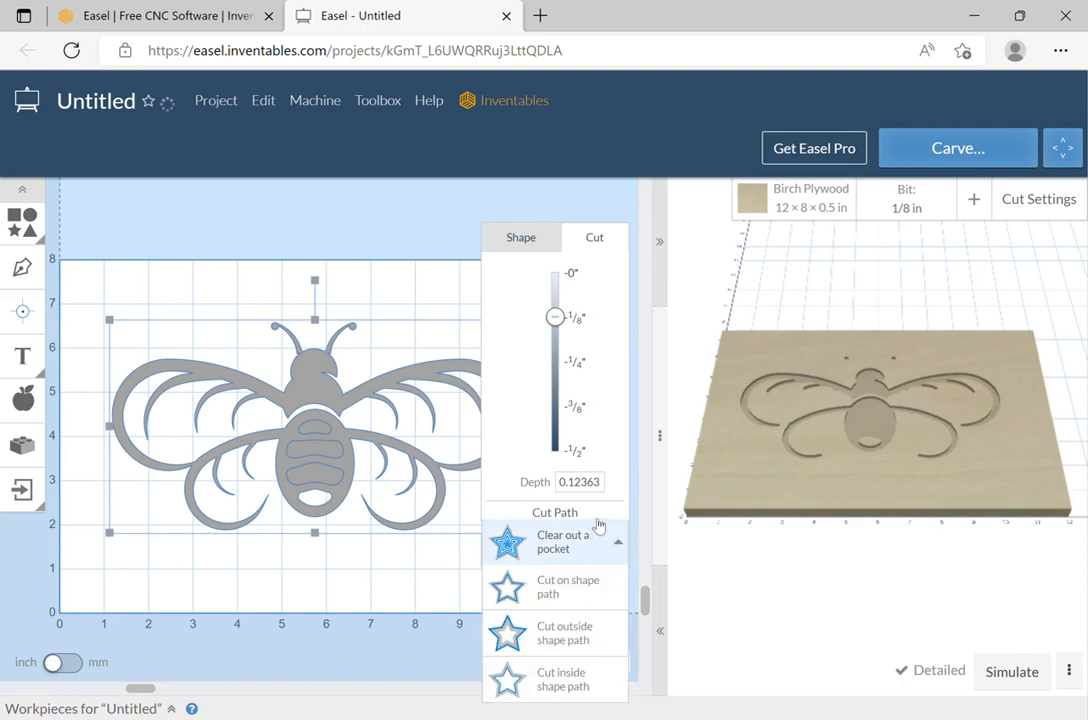
pyautogui.click(567, 587)
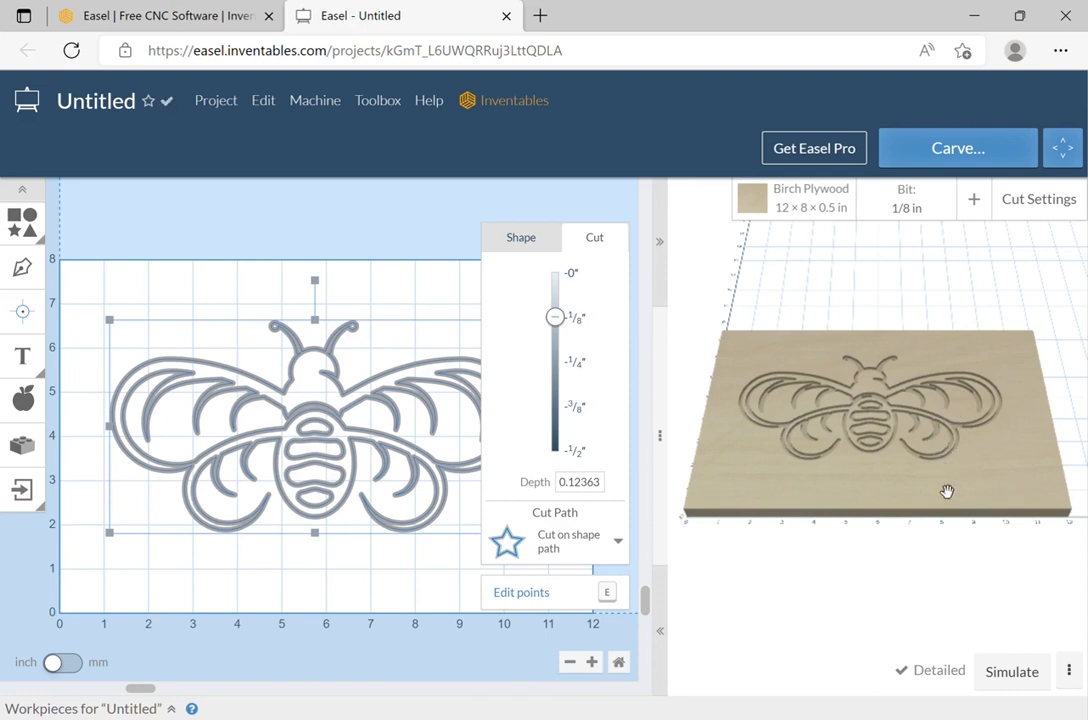
pyautogui.click(433, 300)
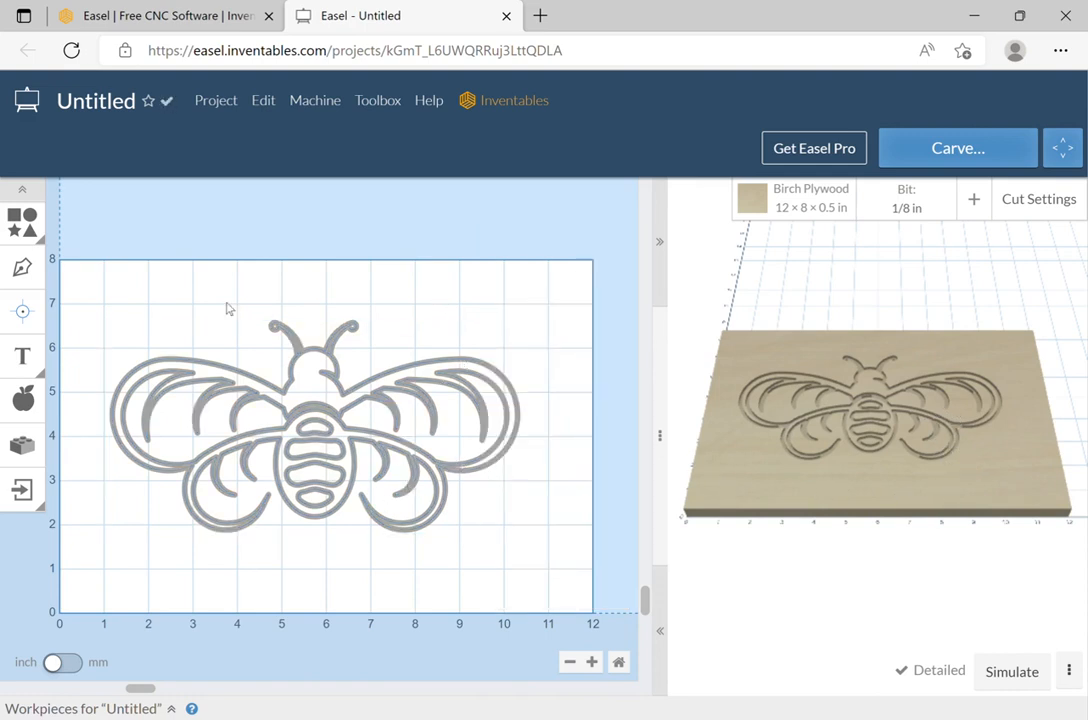
pyautogui.click(214, 405)
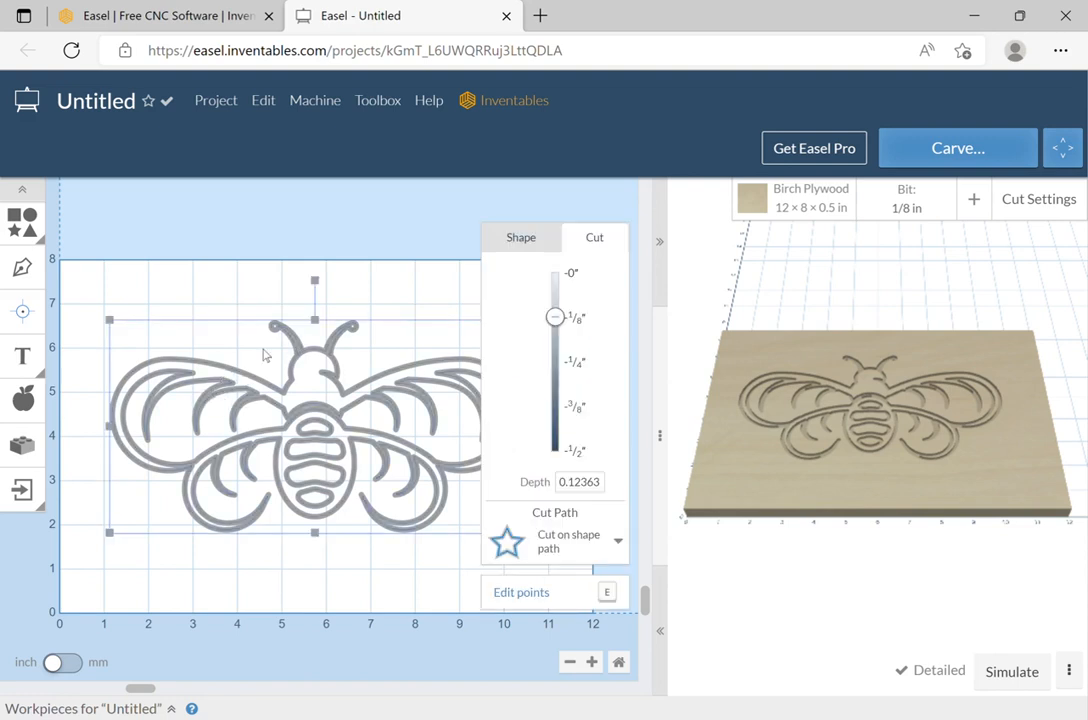
pyautogui.click(200, 279)
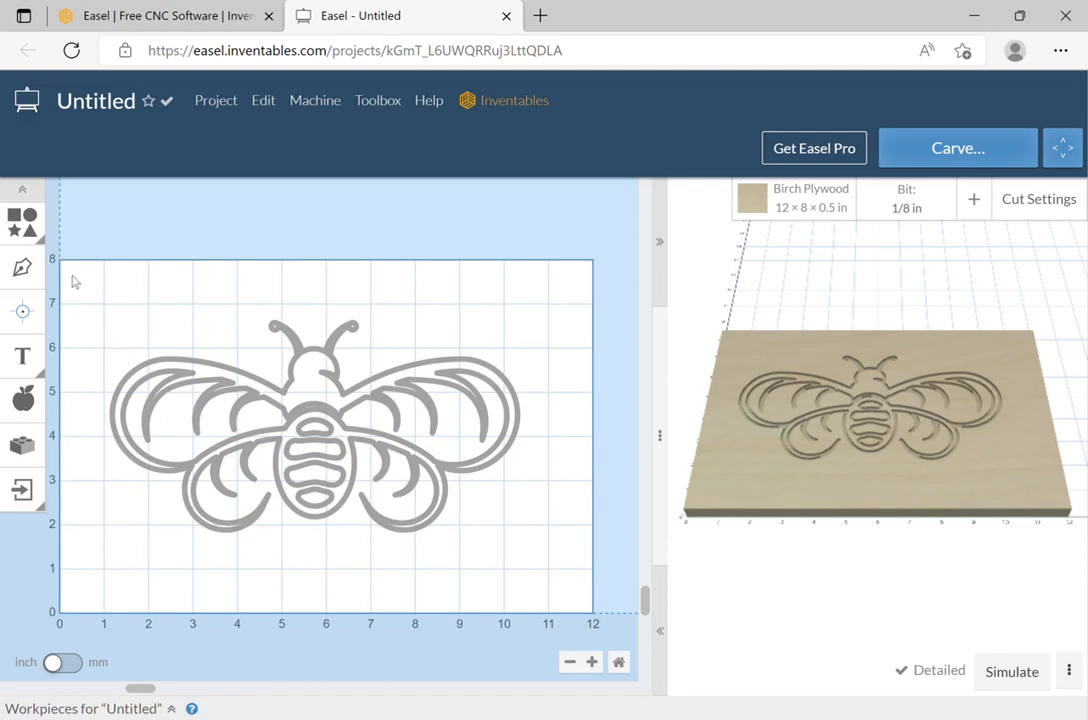
pyautogui.moveTo(93, 288); pyautogui.dragTo(517, 549)
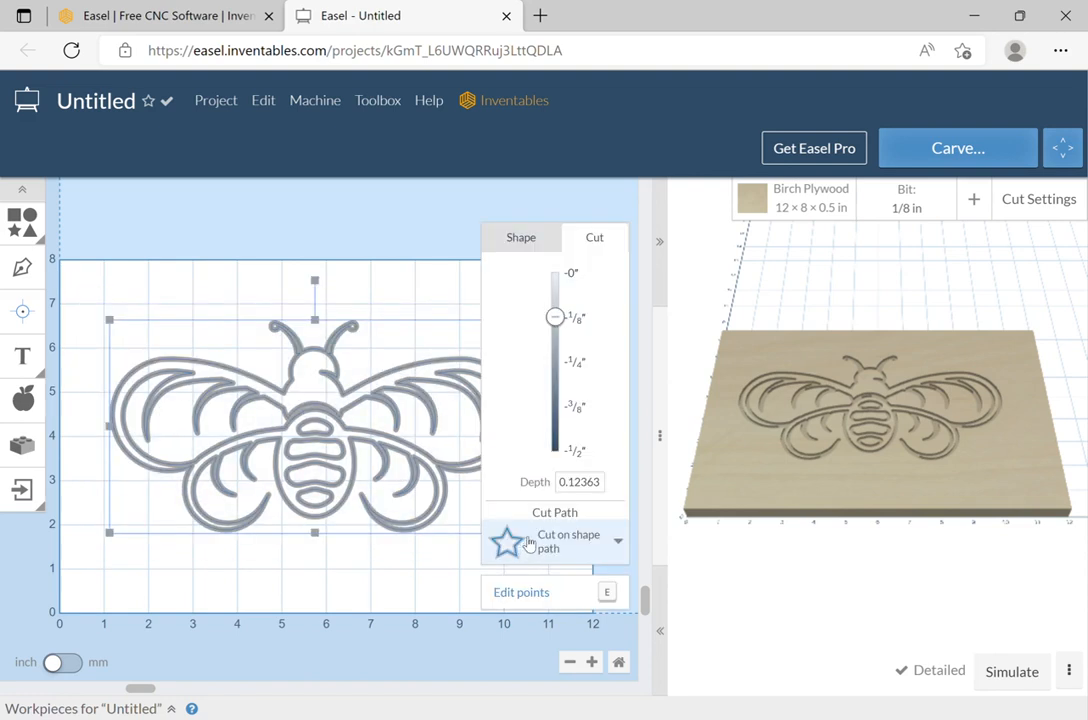
pyautogui.click(411, 290)
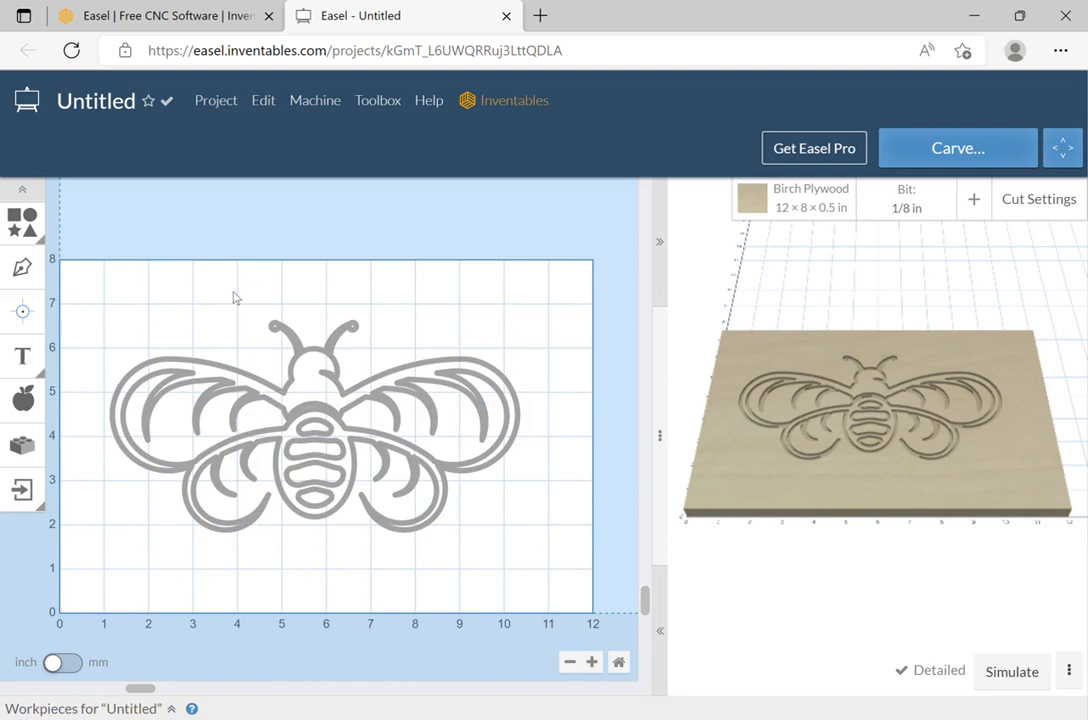
pyautogui.moveTo(233, 297); pyautogui.dragTo(355, 342)
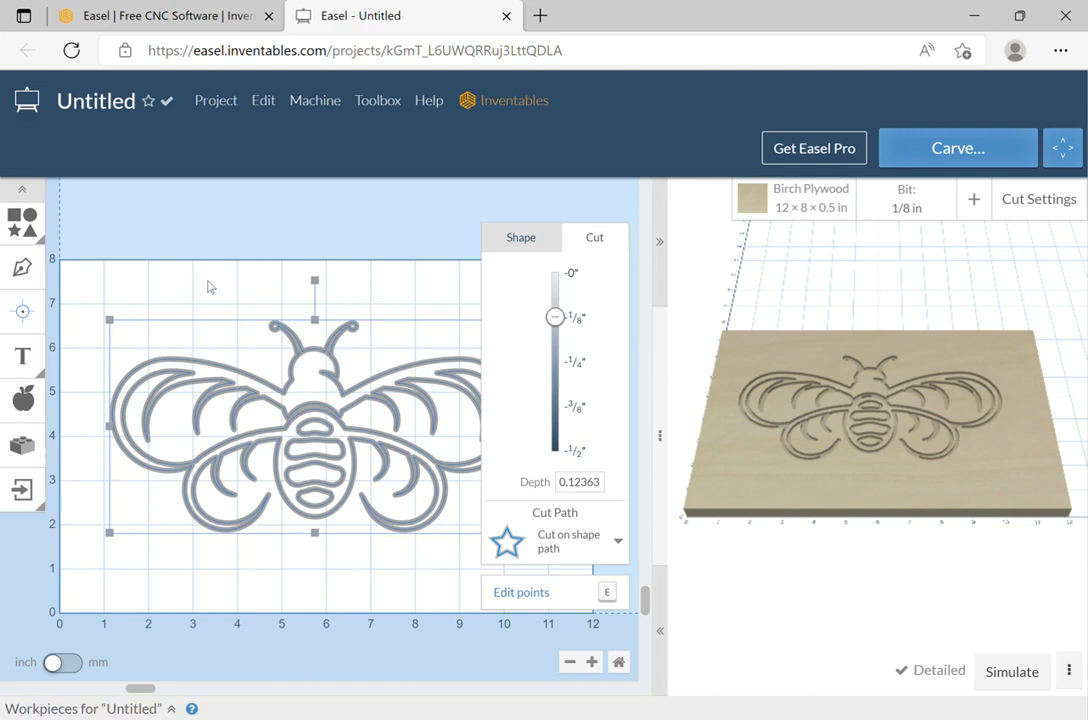
pyautogui.click(238, 291)
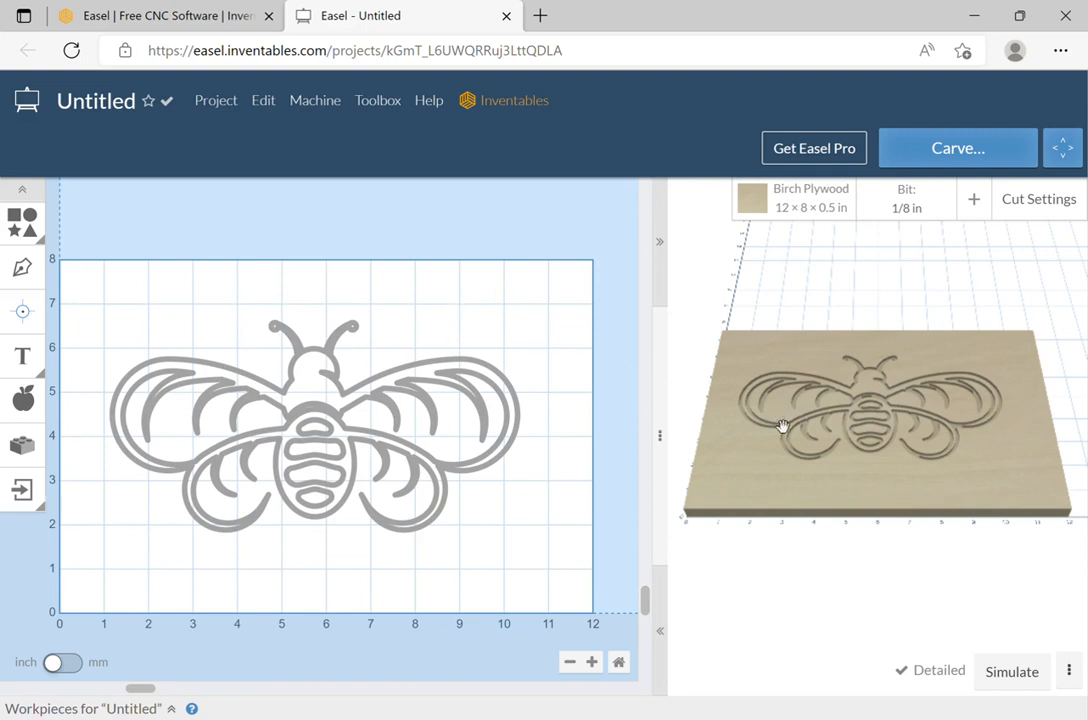
# - Select the whole bee design and remove it from the workpiece
pyautogui.moveTo(103, 300); pyautogui.dragTo(534, 554)
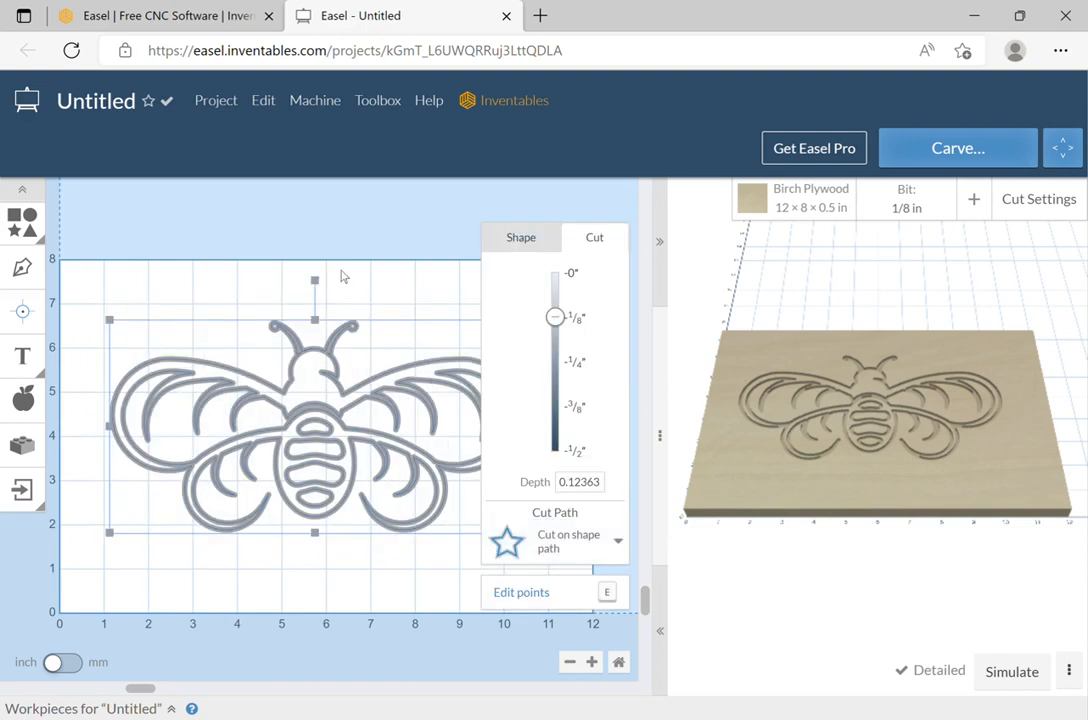
pyautogui.click(263, 100)
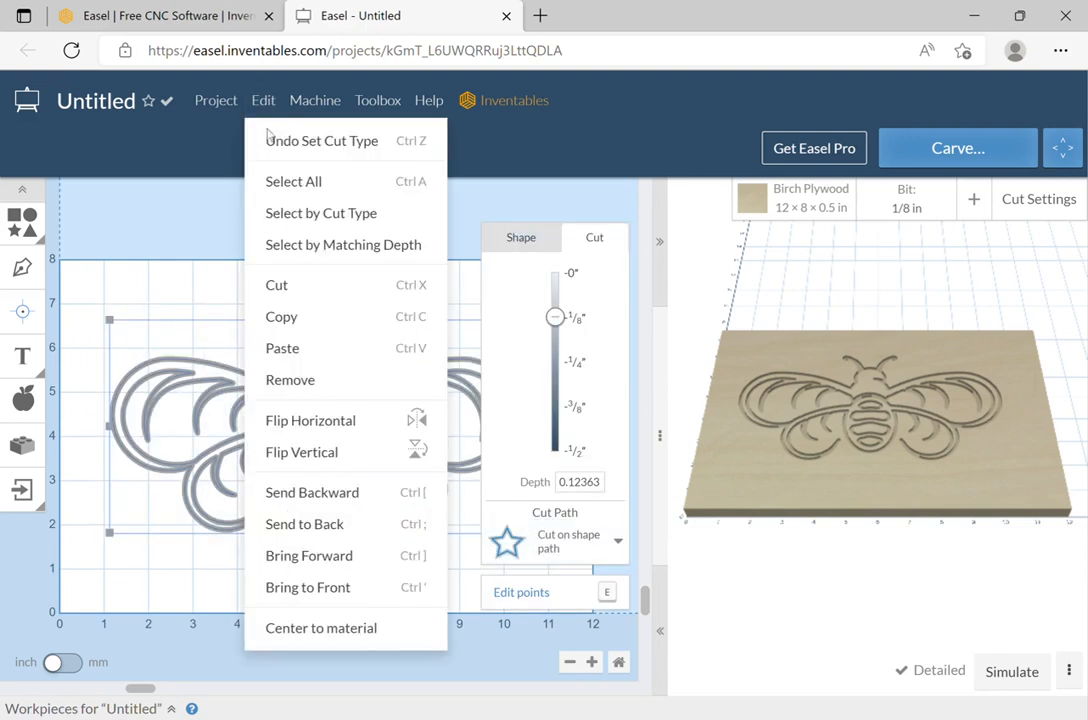
pyautogui.click(289, 377)
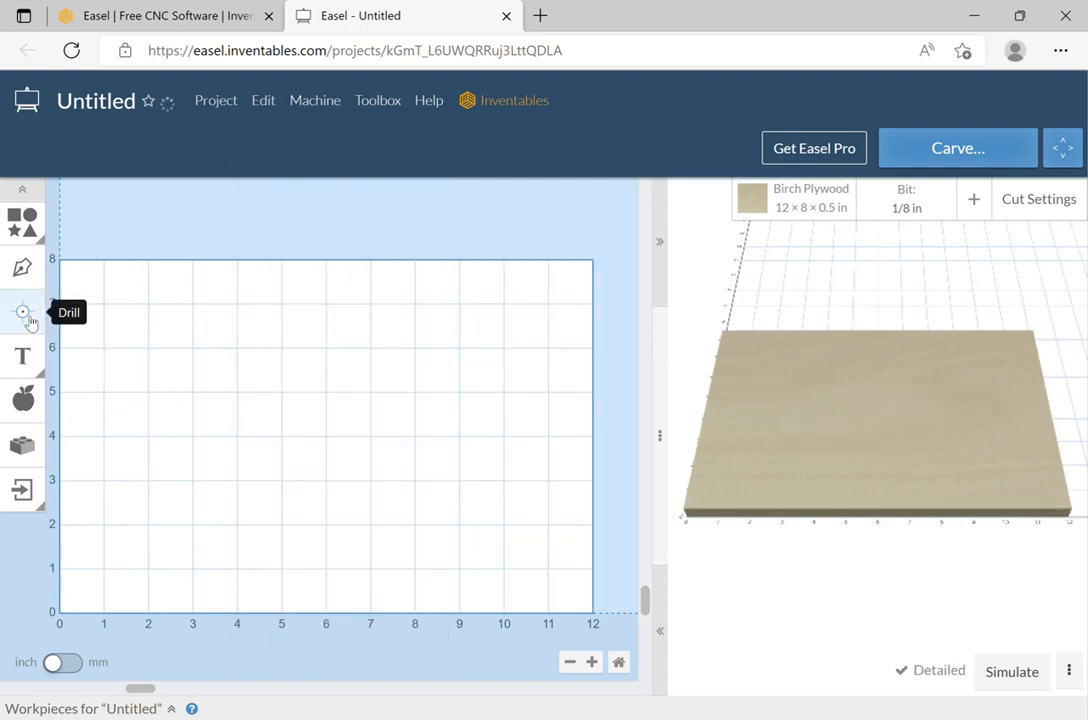
# - Import the DXF file dxftest.dxf with Joined lines mode and On Path as the cut path
pyautogui.click(31, 494)
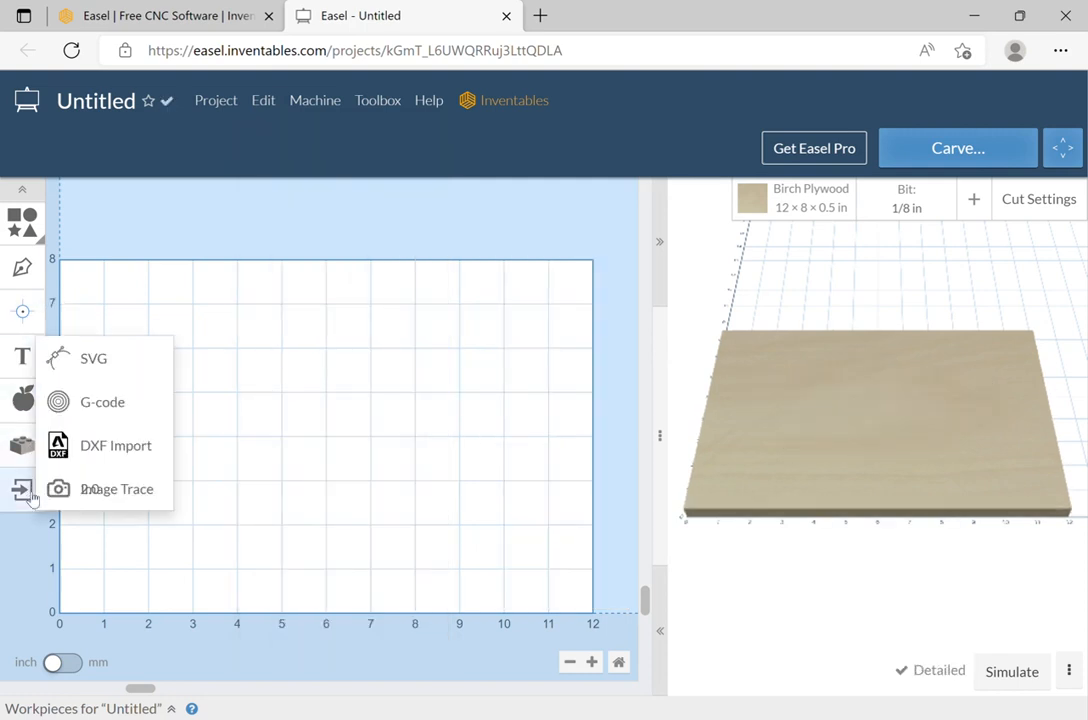
pyautogui.click(118, 448)
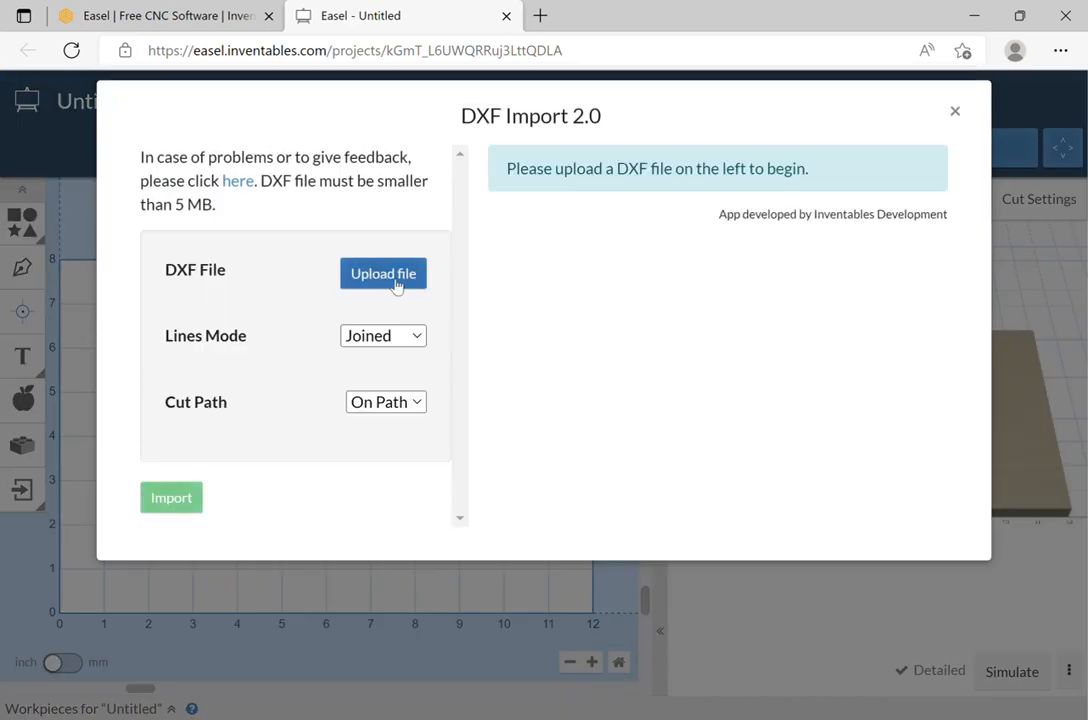
pyautogui.click(396, 285)
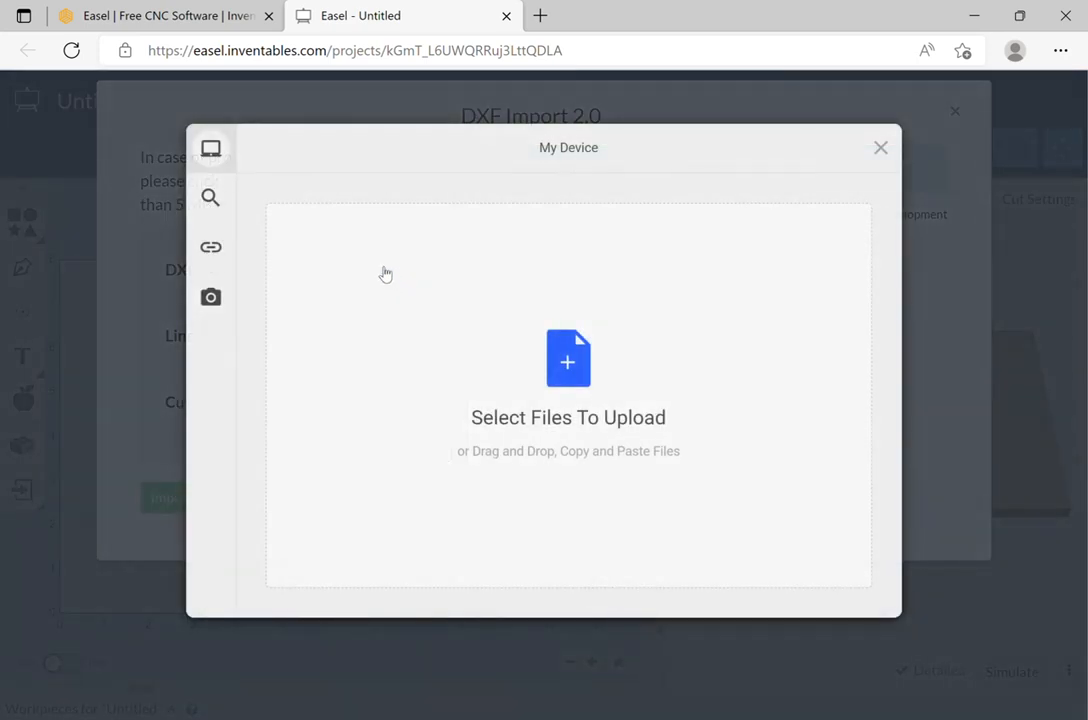
pyautogui.click(566, 380)
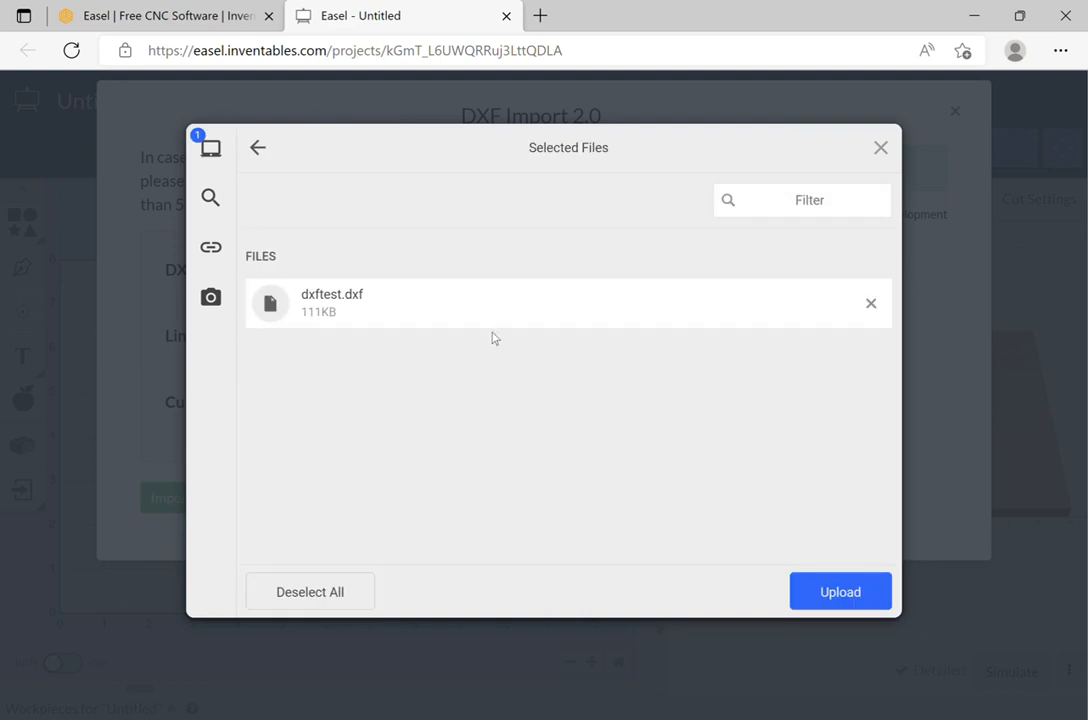
pyautogui.click(855, 597)
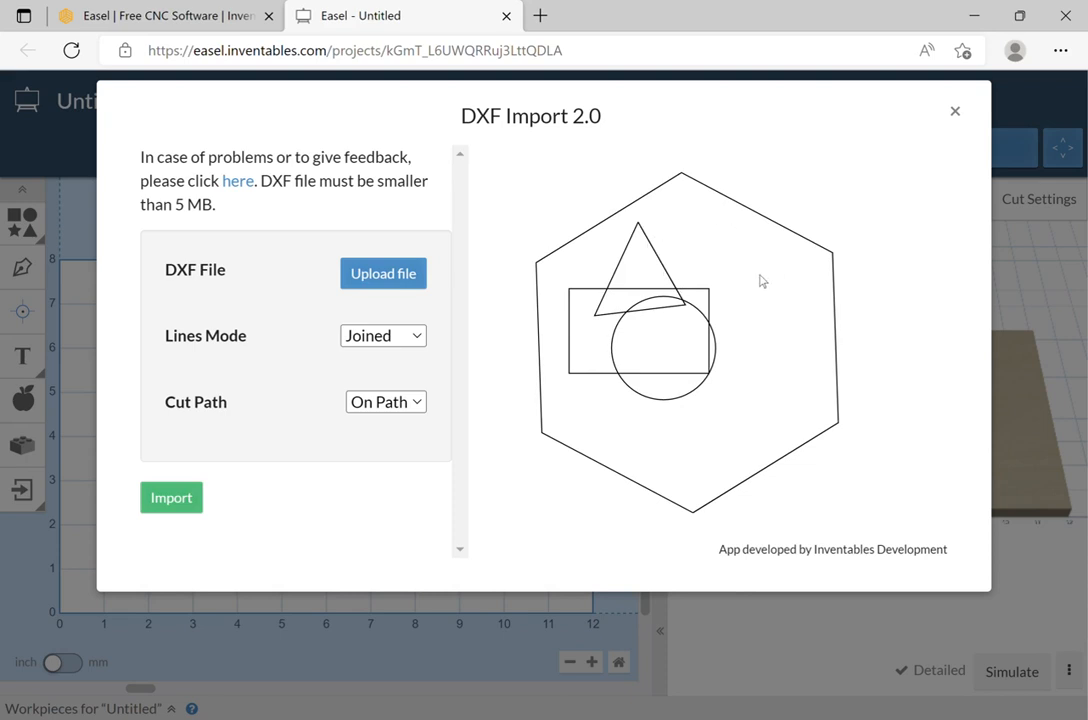
pyautogui.click(176, 505)
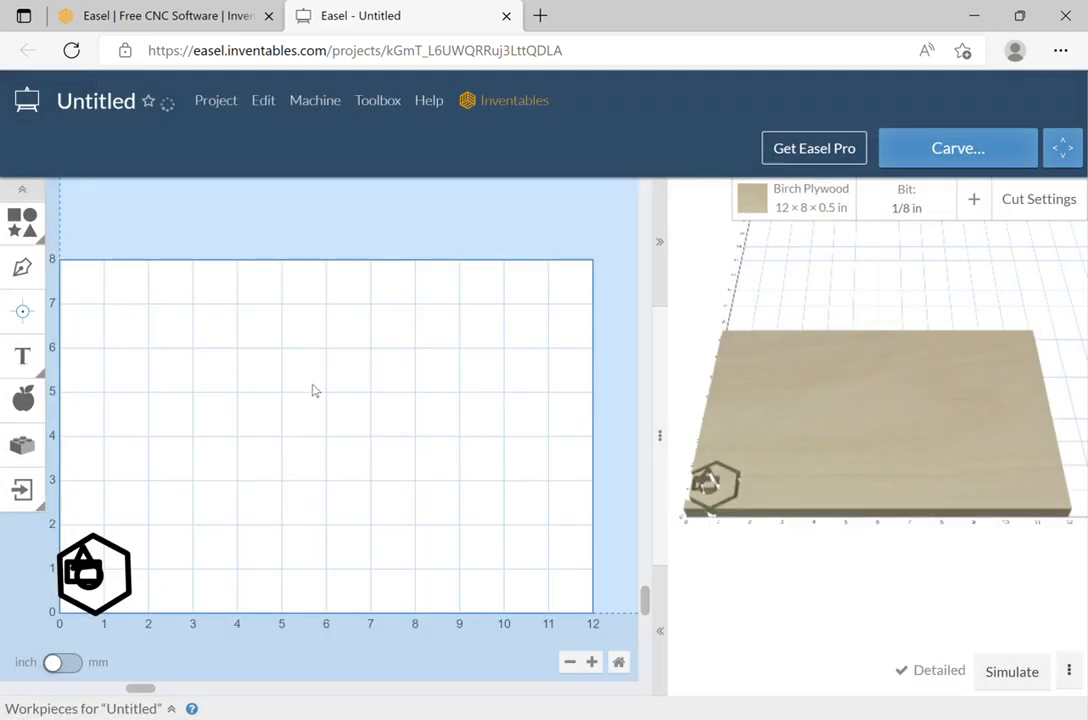
# - Move the imported shapes to about X 4.606 in, Y 3.893 in, and shift the hexagon about 2 in right of the others
pyautogui.moveTo(70, 499); pyautogui.dragTo(351, 411)
pyautogui.click(372, 460)
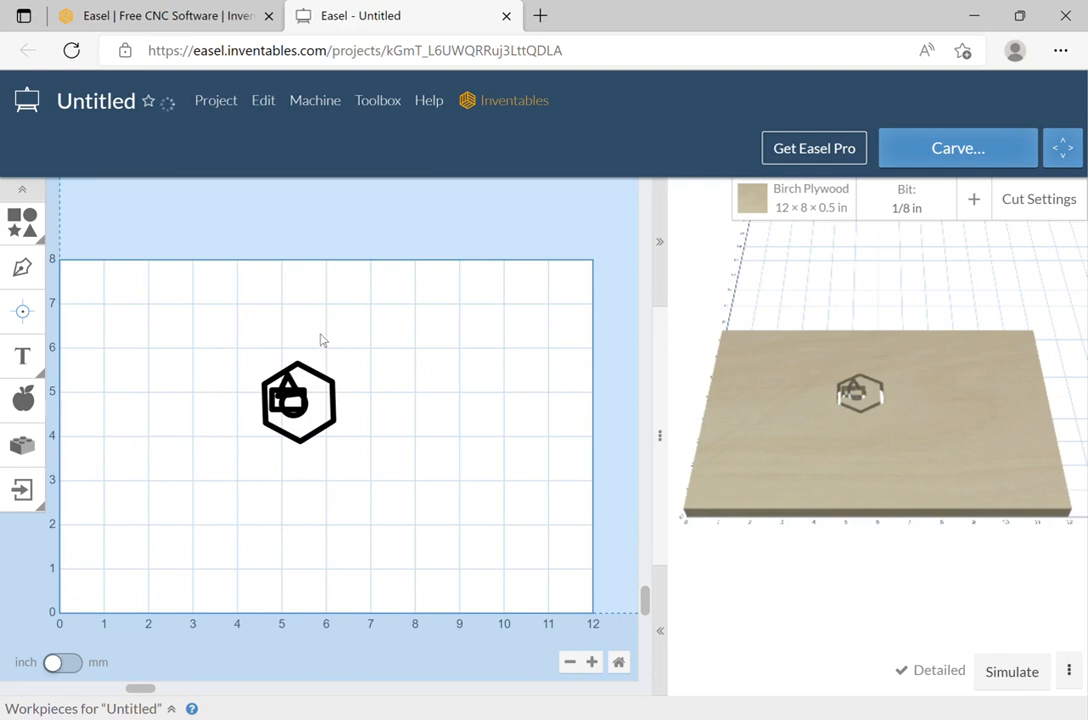
pyautogui.moveTo(321, 340); pyautogui.dragTo(362, 435)
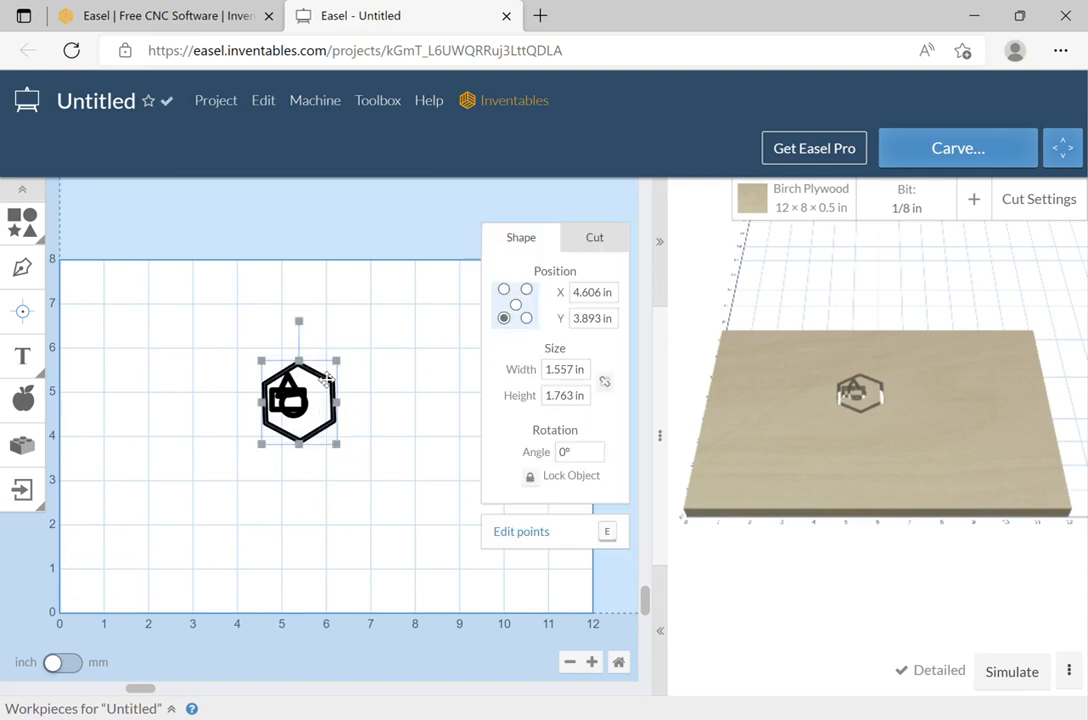
pyautogui.moveTo(325, 378); pyautogui.dragTo(416, 382)
pyautogui.click(260, 373)
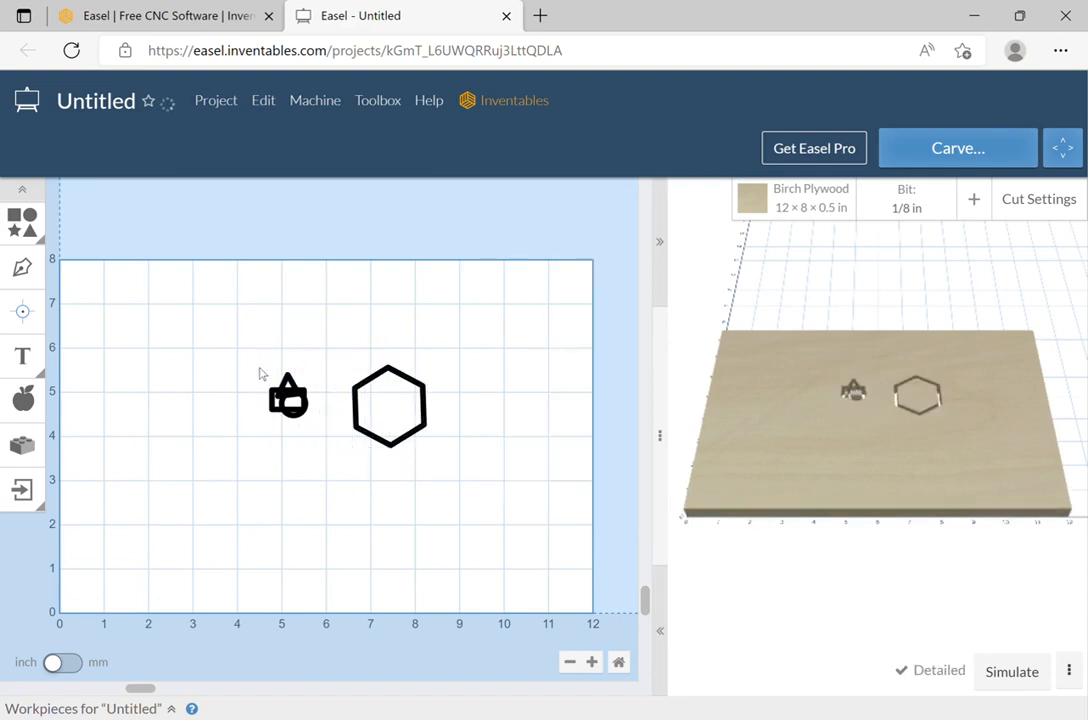
# - Pull the triangle and rectangle away from the circle, placing the rectangle's lower-left corner at about X 3.054 in, Y 3.296 in
pyautogui.moveTo(260, 373); pyautogui.dragTo(300, 379)
pyautogui.click(287, 367)
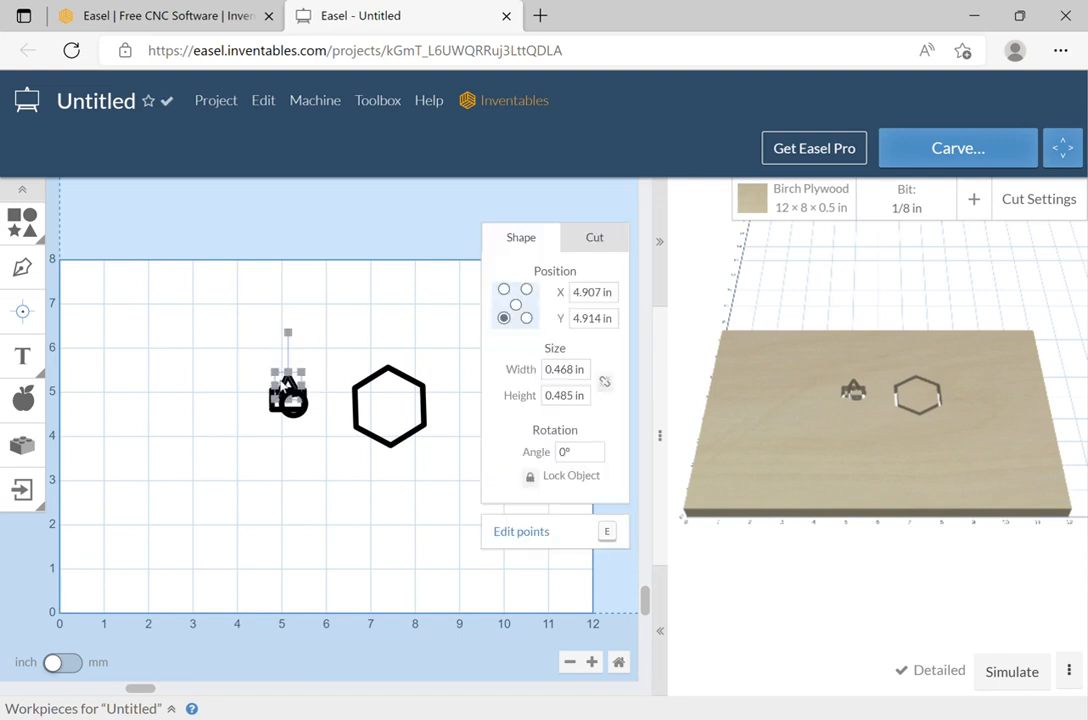
pyautogui.moveTo(292, 390); pyautogui.dragTo(215, 456)
pyautogui.click(287, 323)
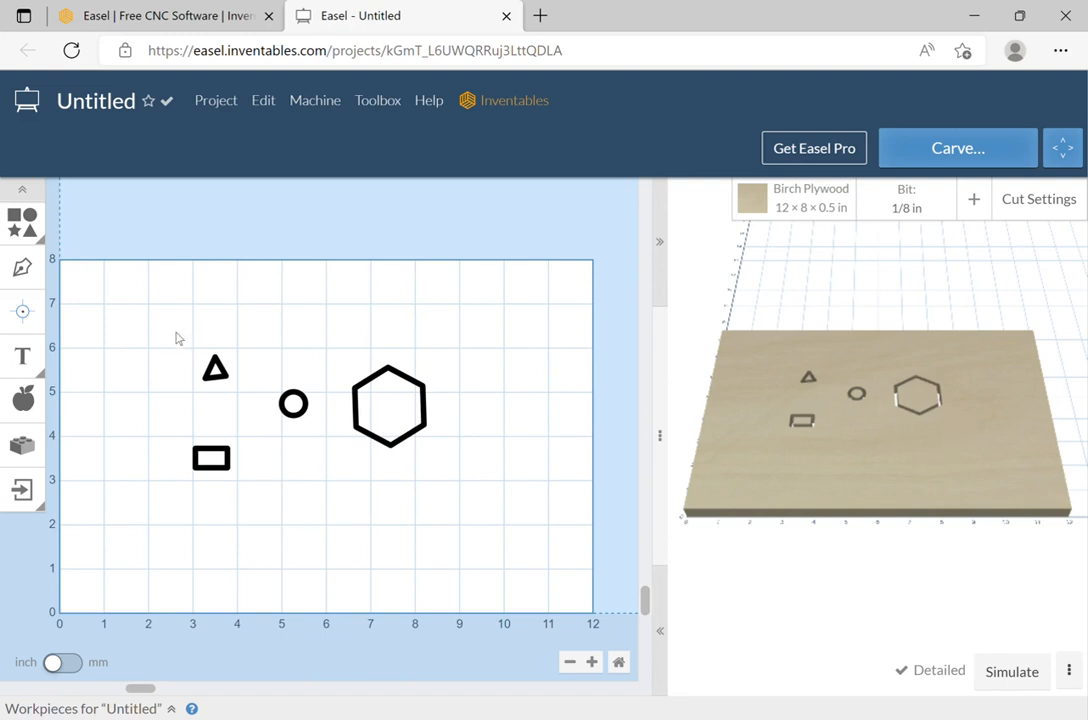
# - Set the cut depth of all four imported shapes to about 0.181 in
pyautogui.moveTo(121, 300); pyautogui.dragTo(470, 515)
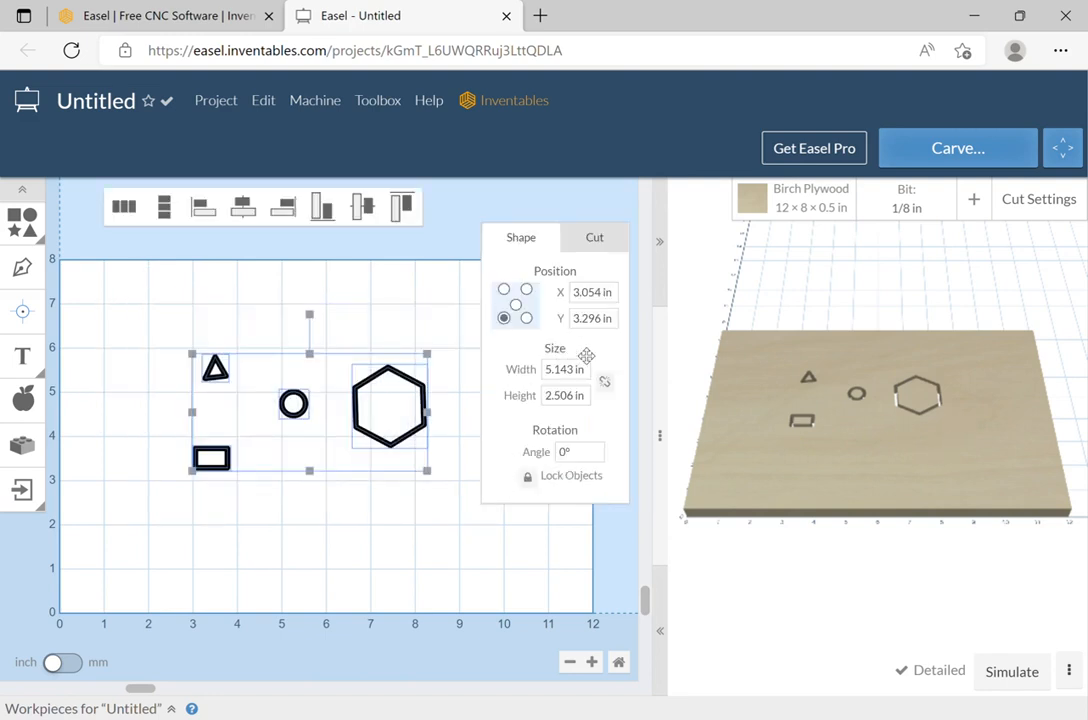
pyautogui.click(596, 240)
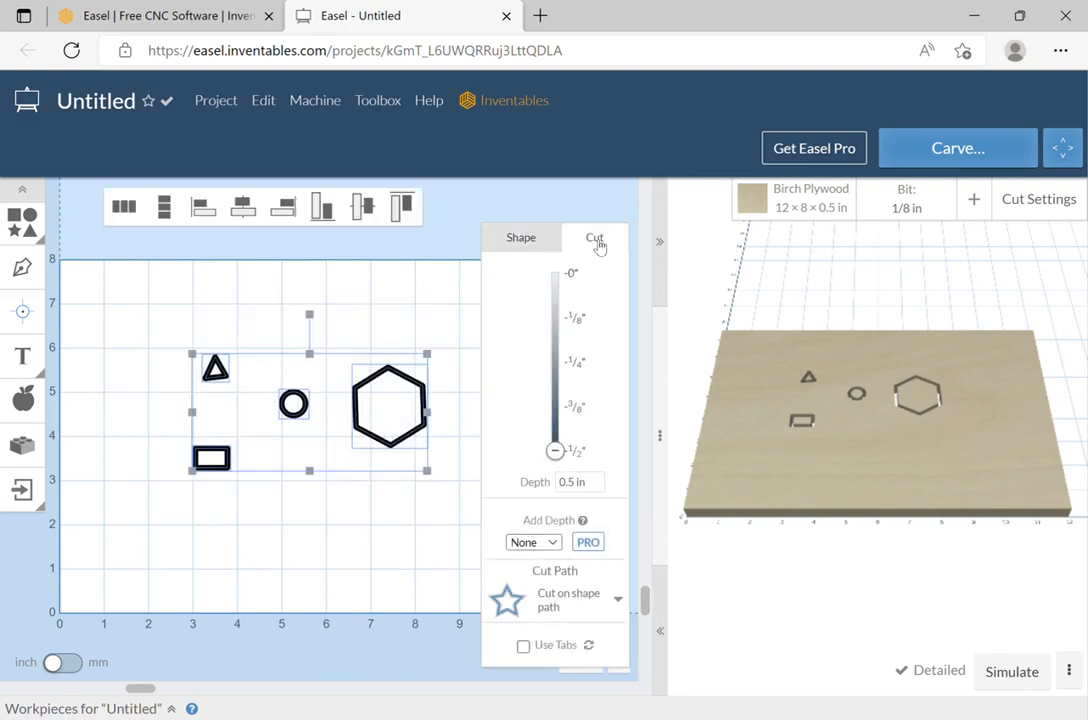
pyautogui.moveTo(554, 450); pyautogui.dragTo(554, 337)
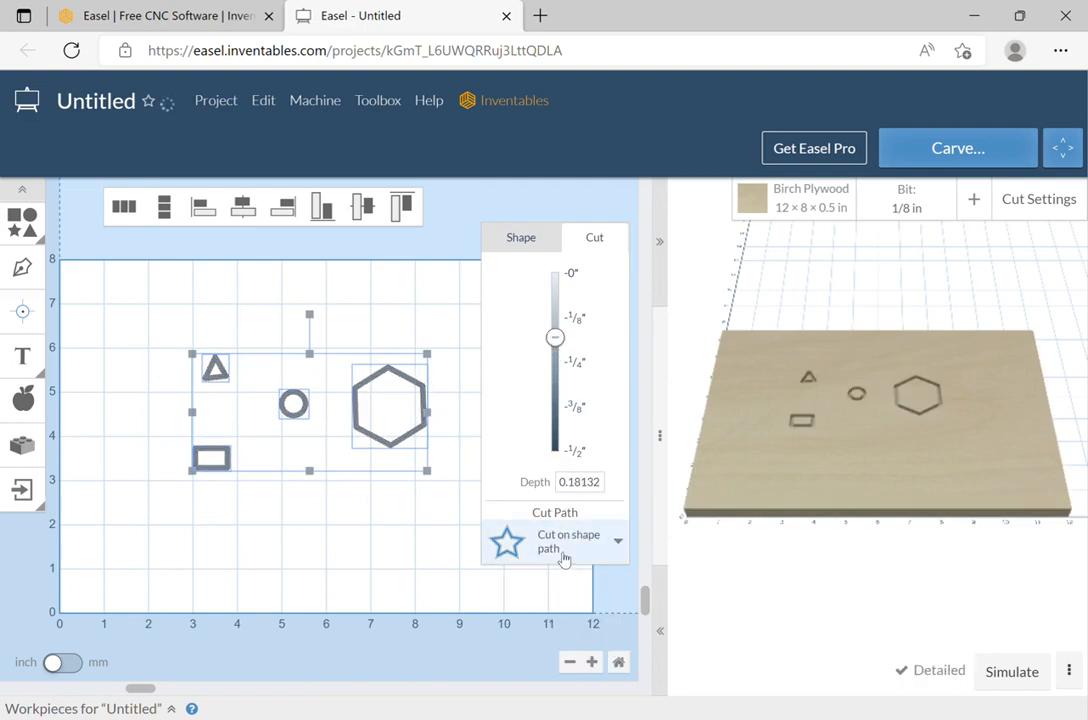
pyautogui.click(544, 495)
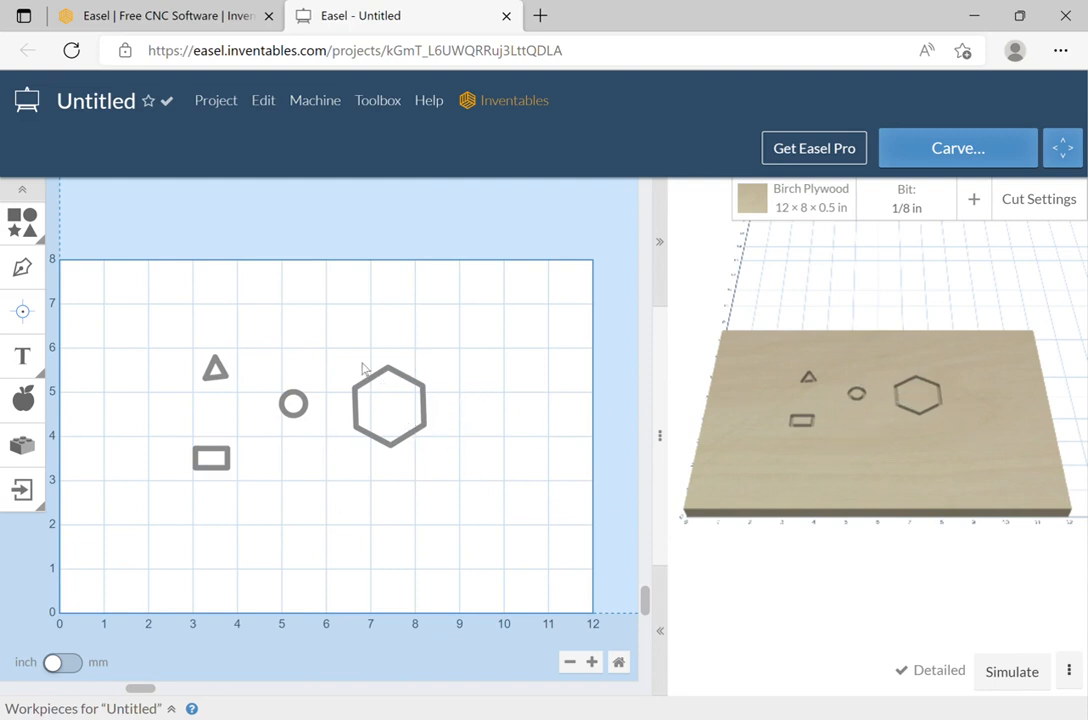
pyautogui.moveTo(340, 357); pyautogui.dragTo(505, 490)
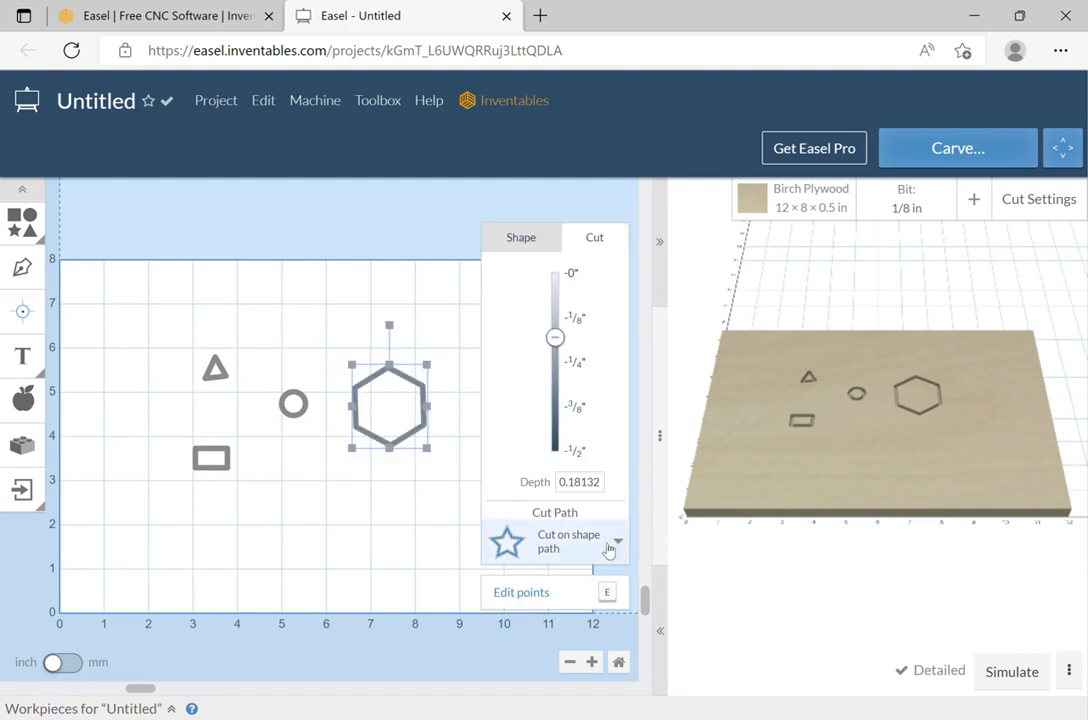
pyautogui.click(420, 321)
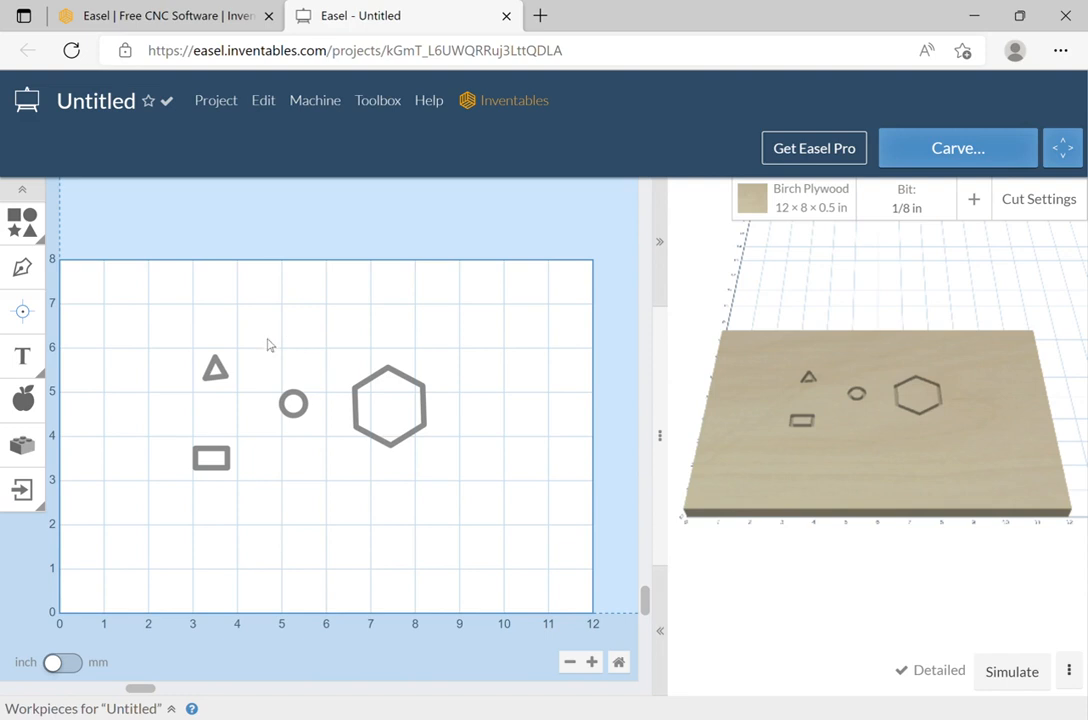
pyautogui.moveTo(177, 335); pyautogui.dragTo(269, 373)
pyautogui.click(340, 317)
# - Draw a small triangle with the Pen tool above the imported triangle, and delete the drawn one
pyautogui.click(22, 267)
pyautogui.click(219, 305)
pyautogui.click(211, 327)
pyautogui.click(230, 328)
pyautogui.click(221, 307)
pyautogui.click(299, 340)
pyautogui.moveTo(191, 294); pyautogui.dragTo(290, 334)
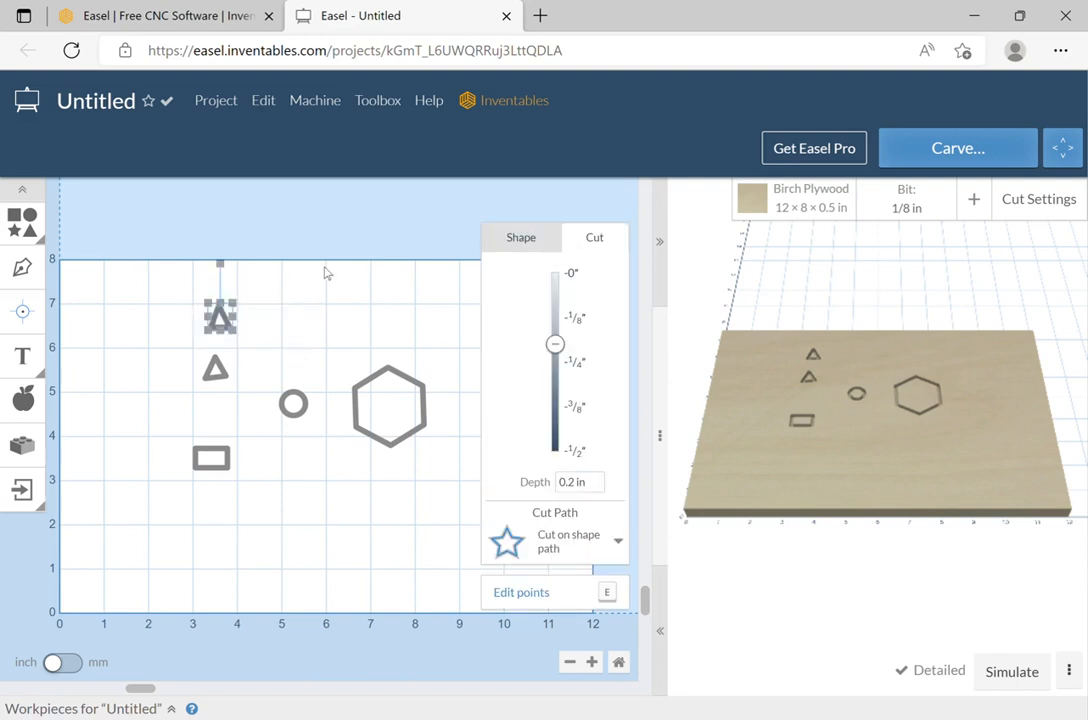
pyautogui.press('Delete')
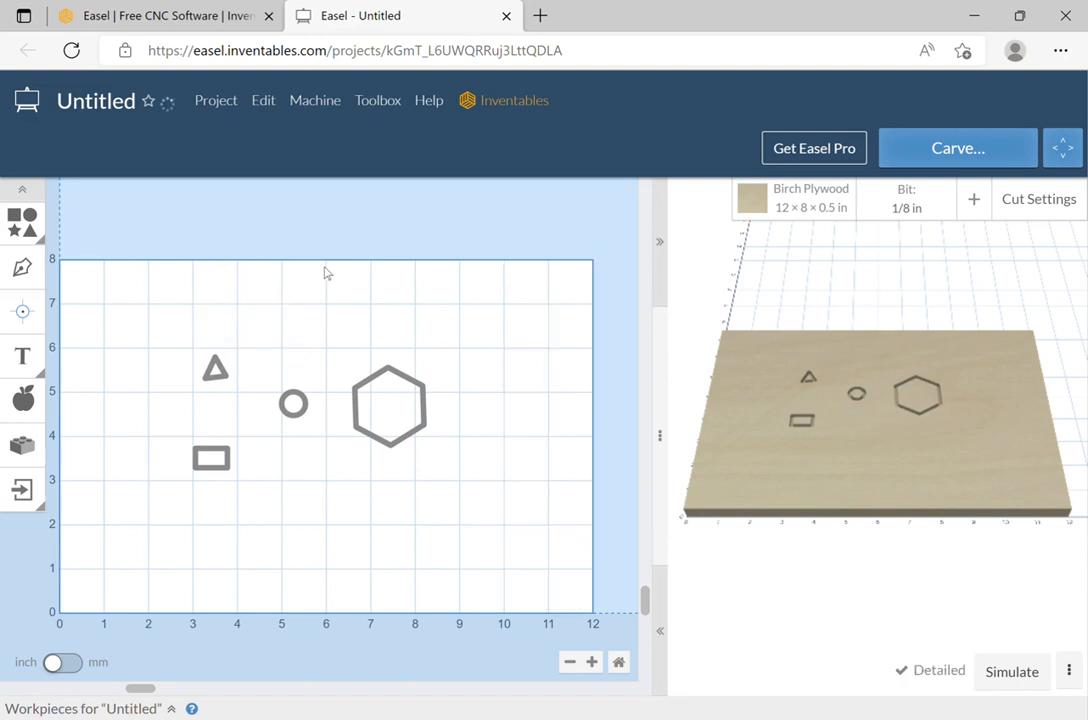
# - Delete all the imported DXF shapes from the workpiece
pyautogui.click(27, 489)
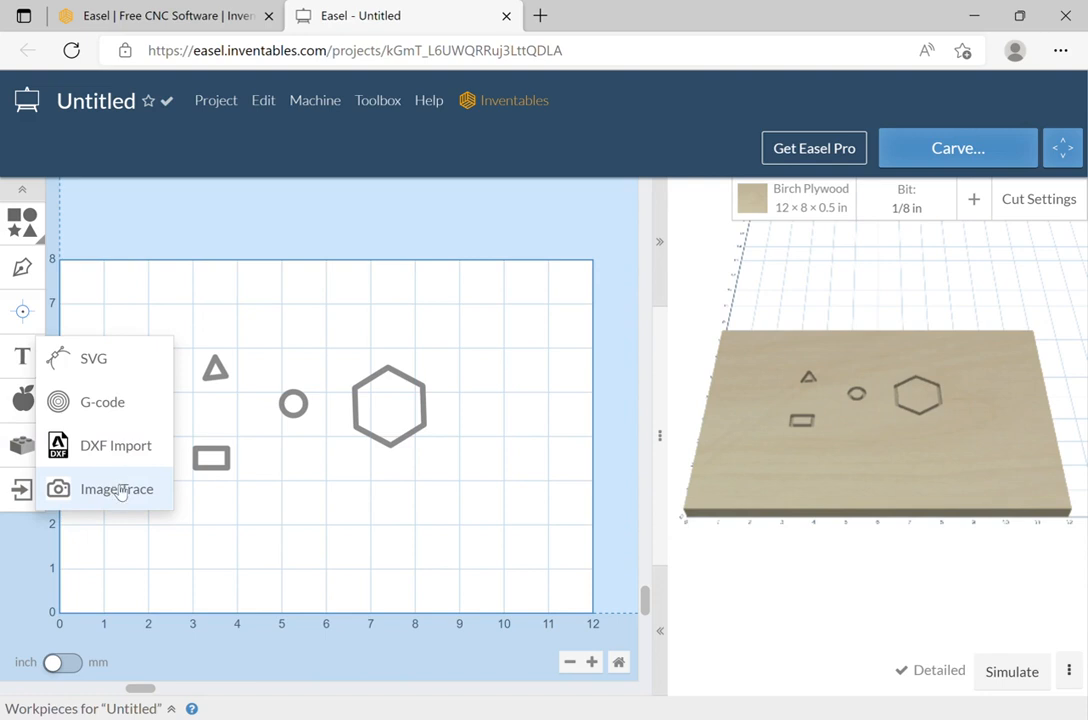
pyautogui.moveTo(188, 328); pyautogui.dragTo(506, 460)
pyautogui.press('Delete')
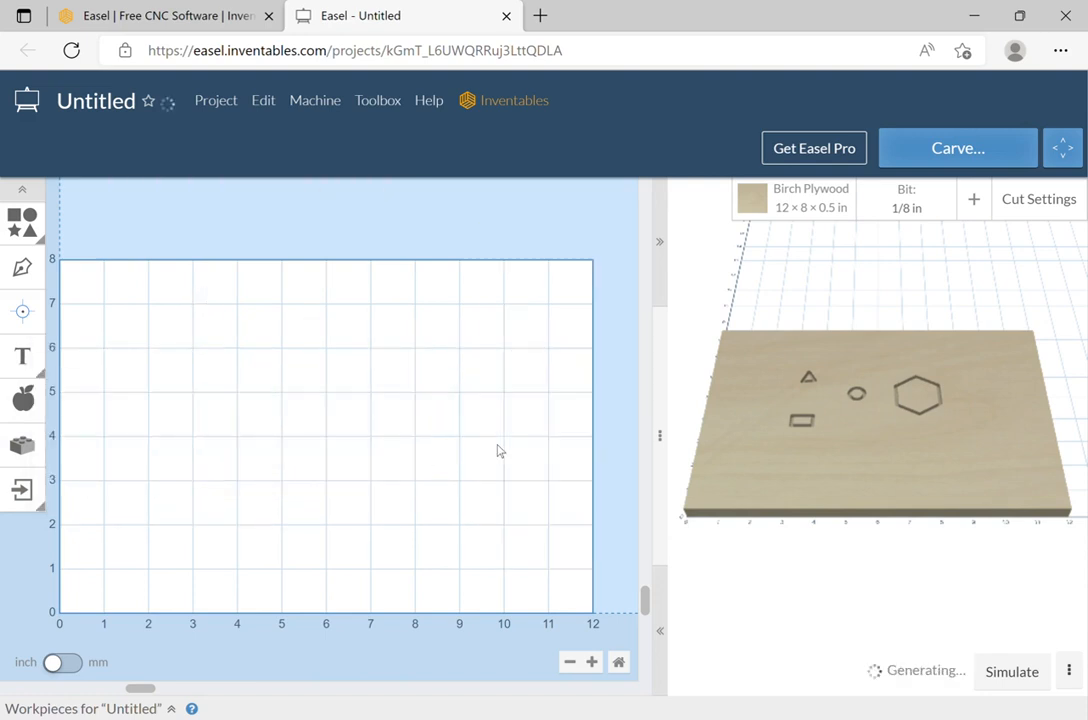
# - Import an image trace of SCCL WWG black.jpg with threshold 30 and smoothing 0.5, and move it to about X 3.331 in, Y 1.320 in
pyautogui.click(34, 495)
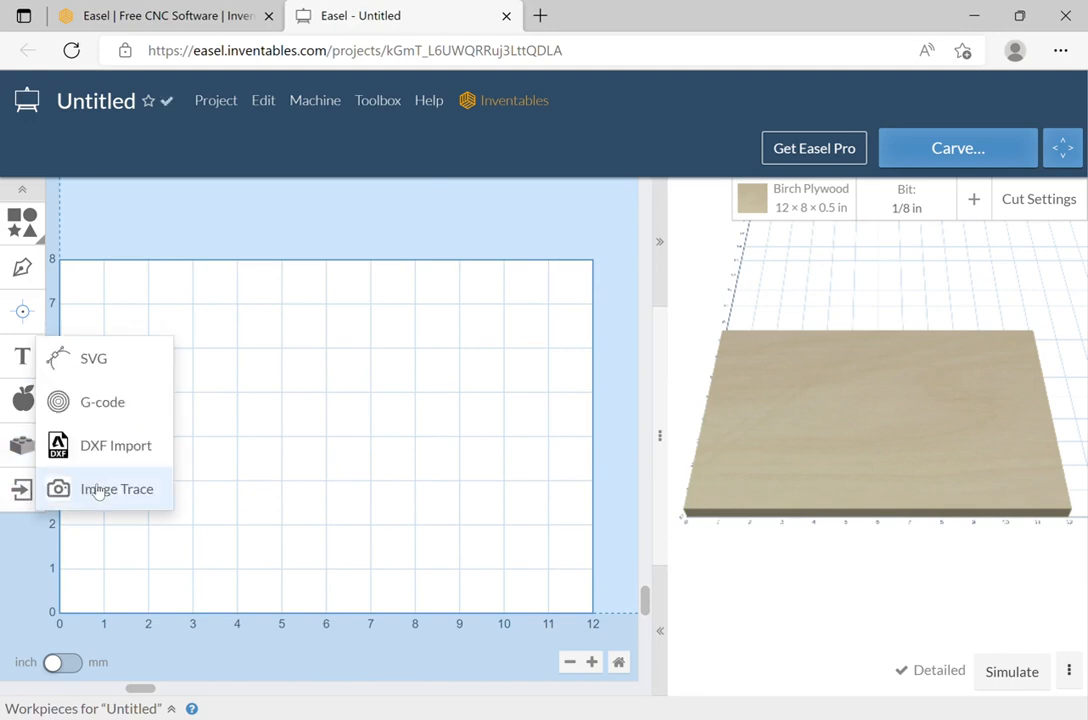
pyautogui.click(90, 487)
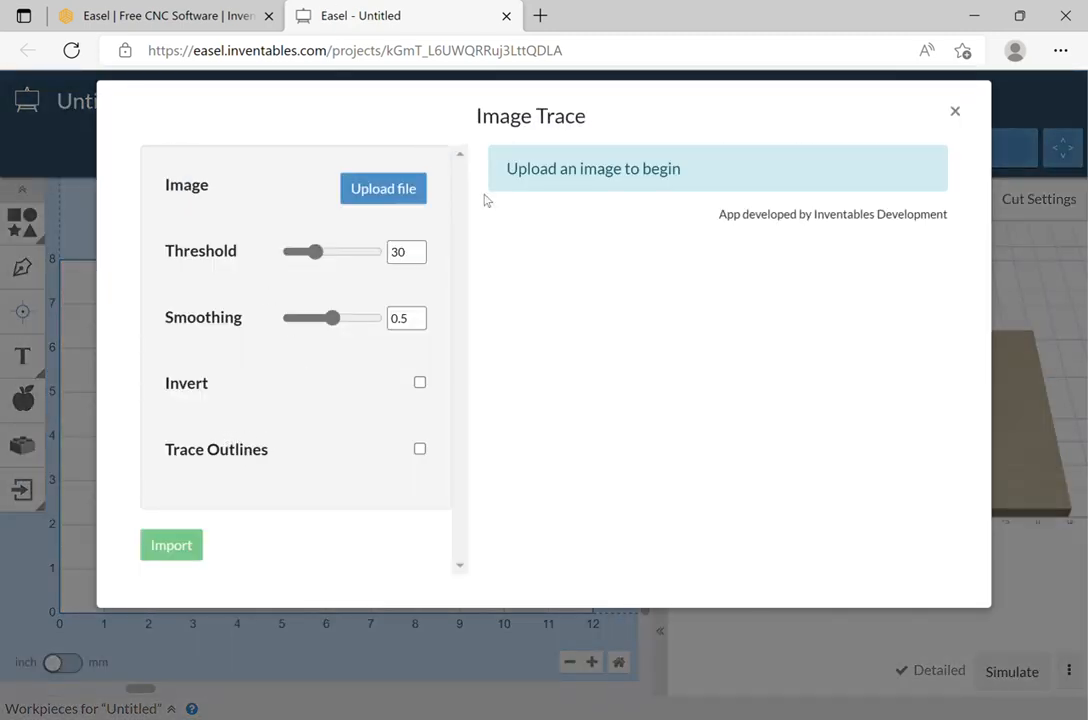
pyautogui.click(415, 195)
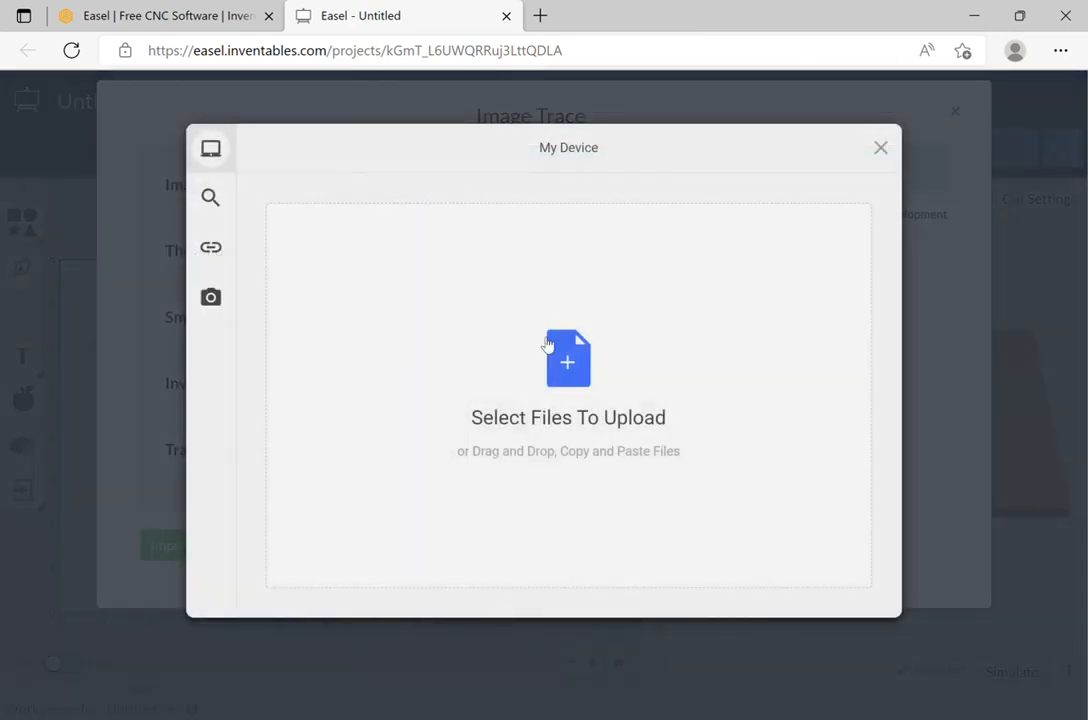
pyautogui.click(577, 370)
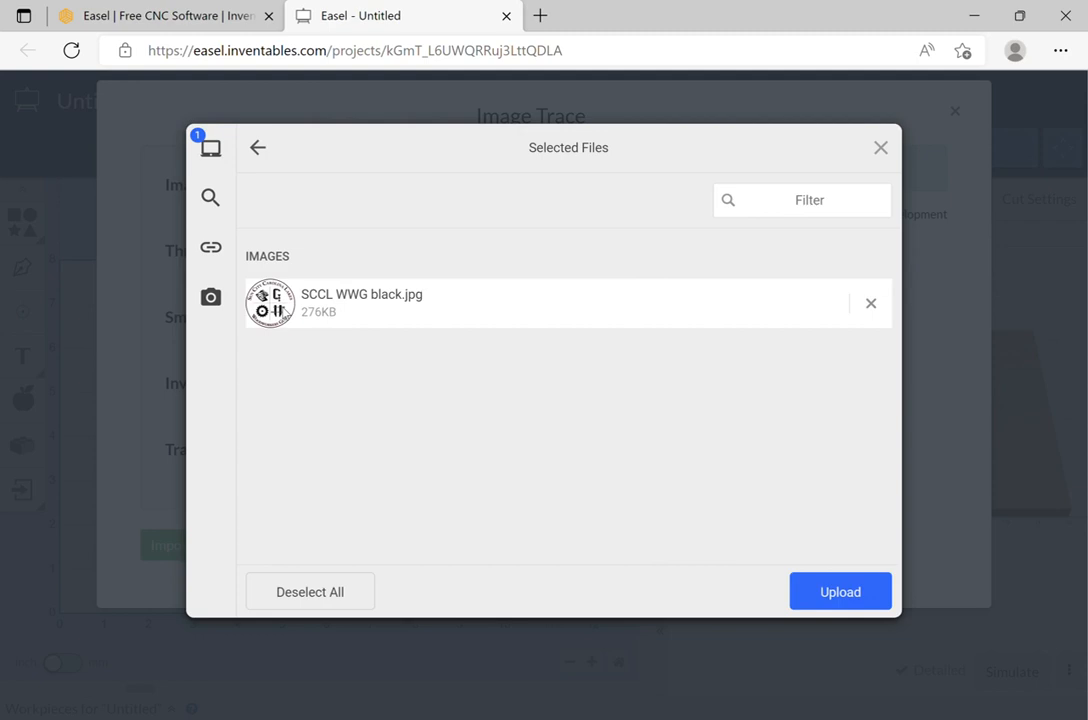
pyautogui.click(840, 592)
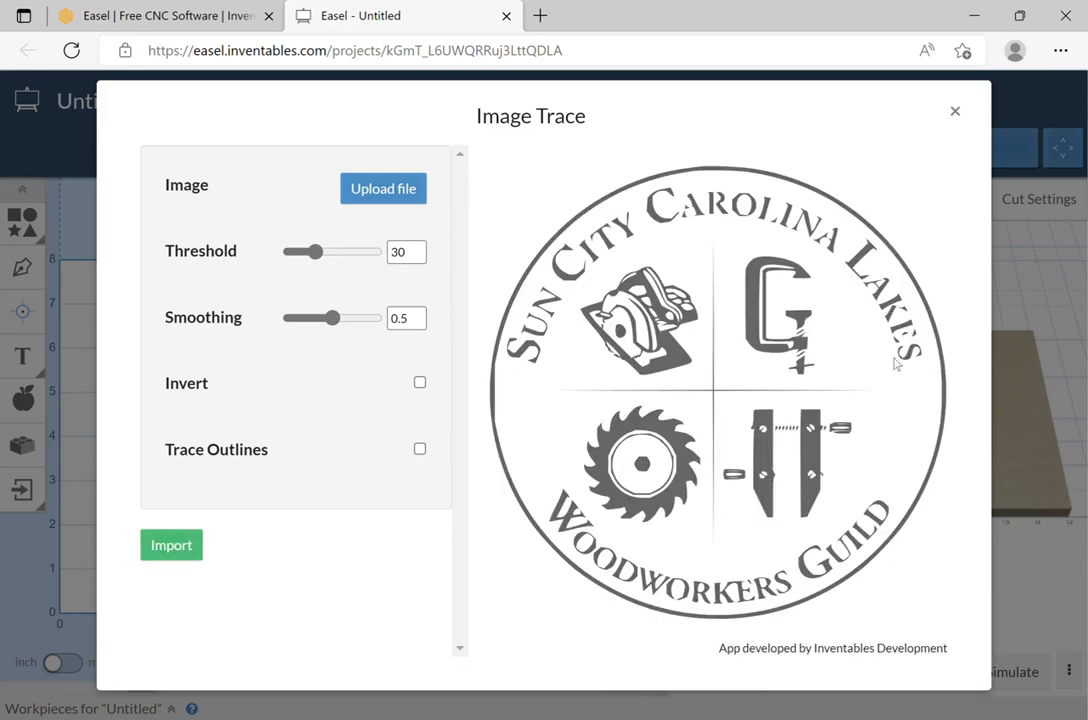
pyautogui.click(172, 546)
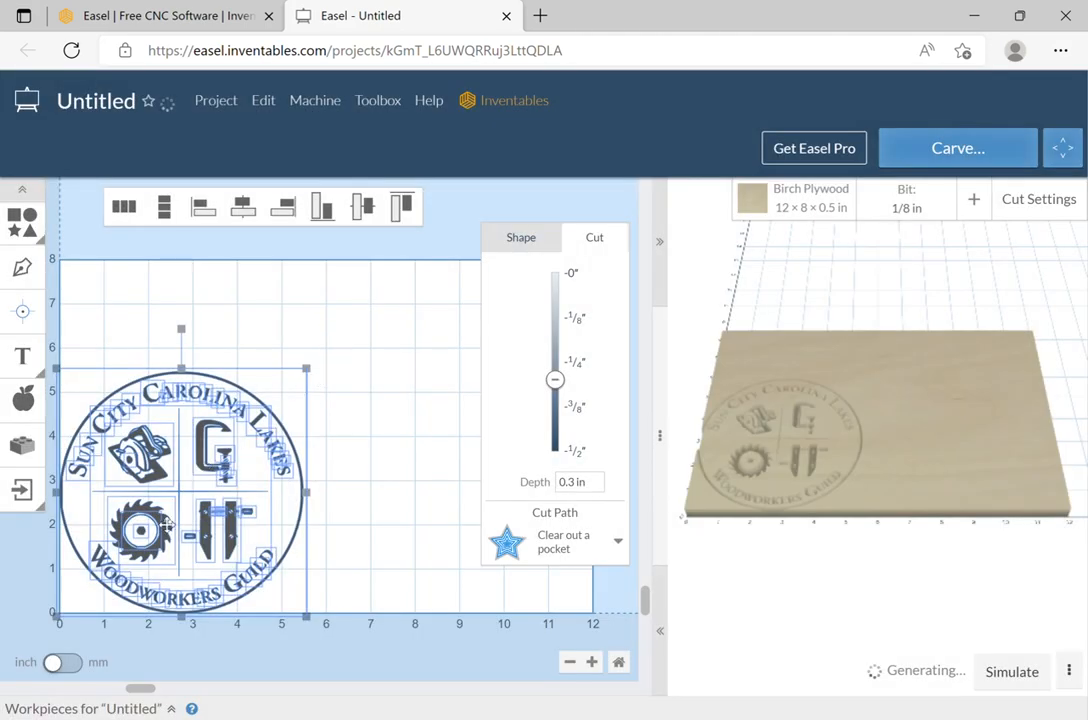
pyautogui.click(211, 470)
pyautogui.moveTo(301, 424); pyautogui.dragTo(376, 441)
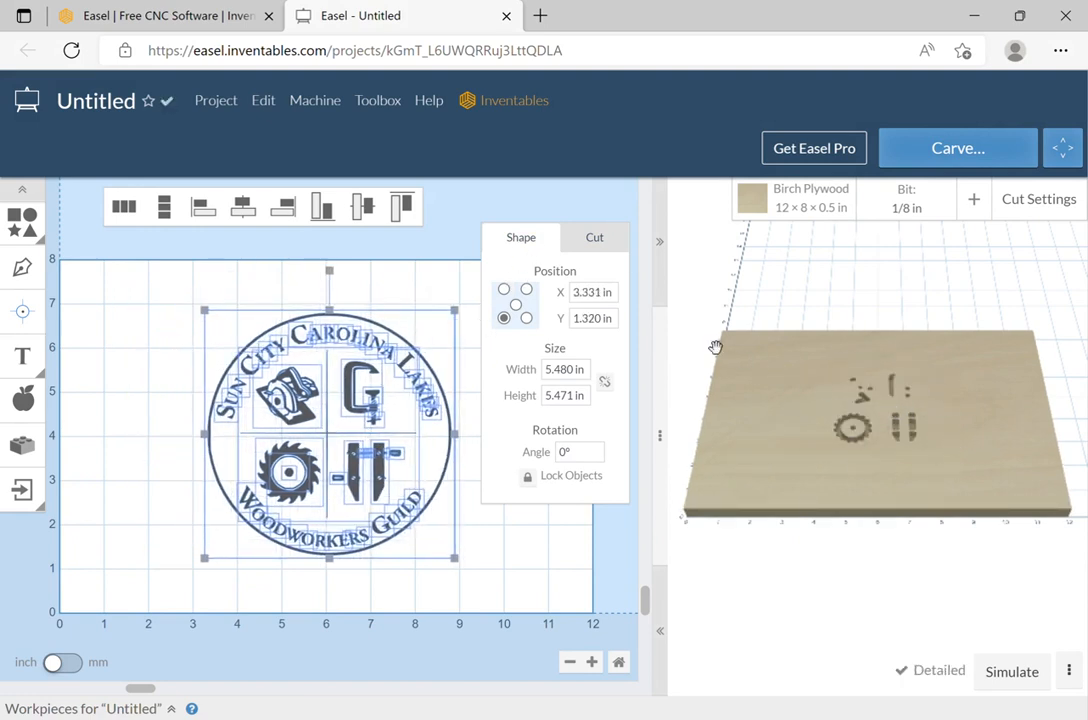
# - Set the traced logo's cut path to Cut on shape path and its cut depth to about 0.091 in
pyautogui.click(592, 237)
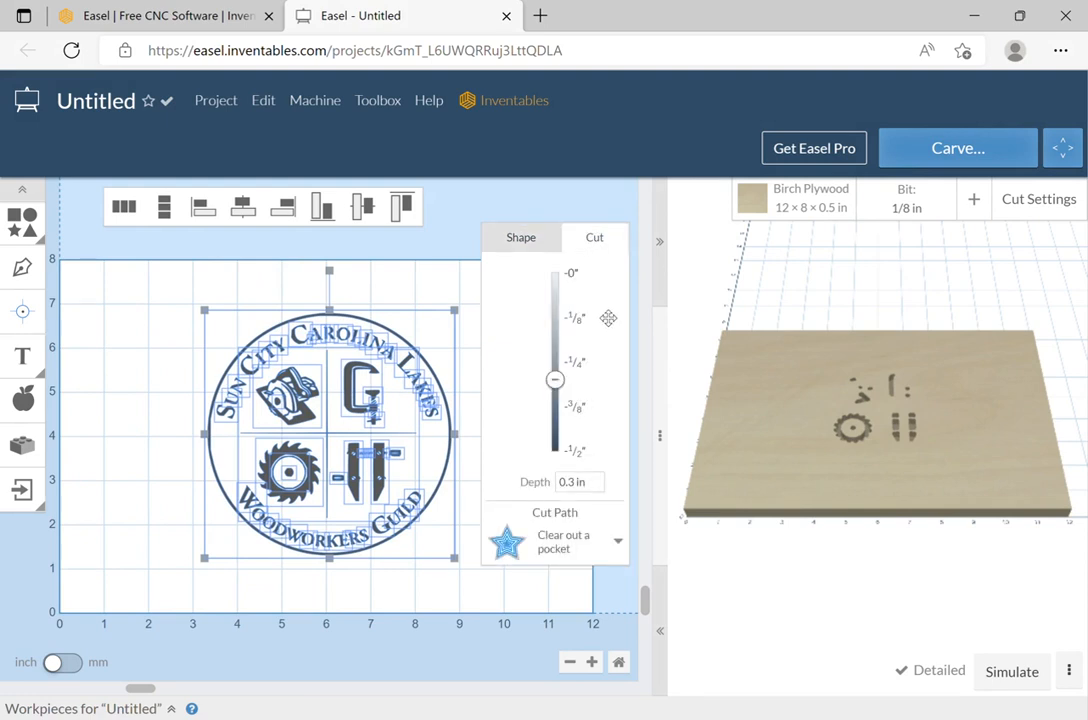
pyautogui.click(582, 540)
pyautogui.click(588, 591)
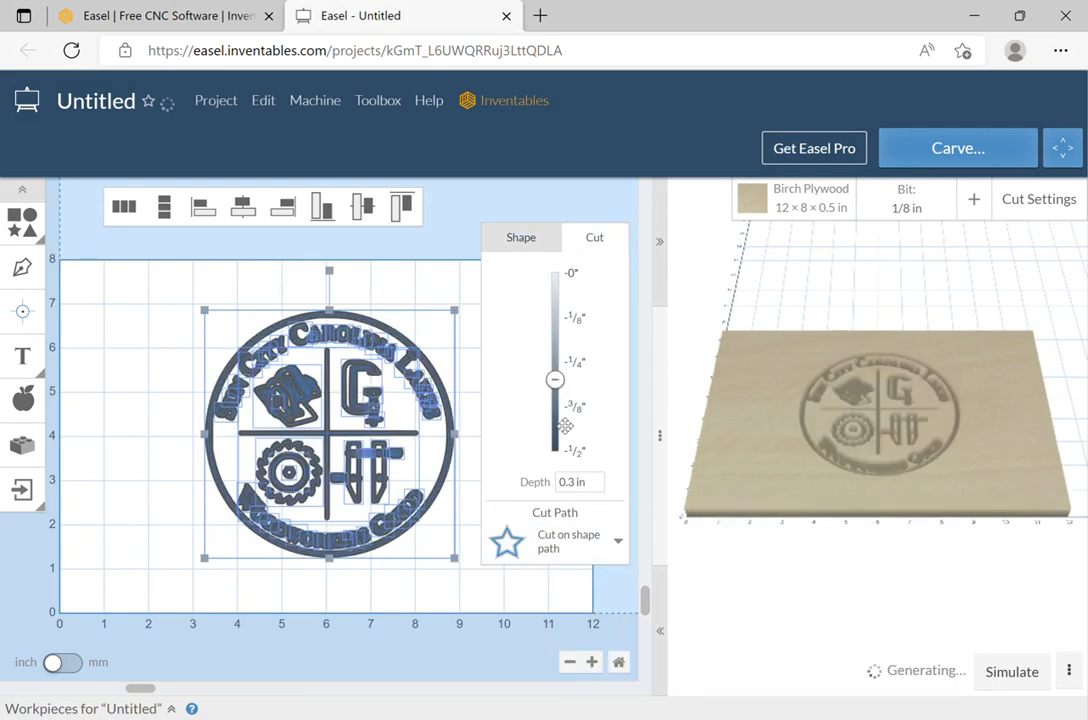
pyautogui.moveTo(555, 379); pyautogui.dragTo(555, 305)
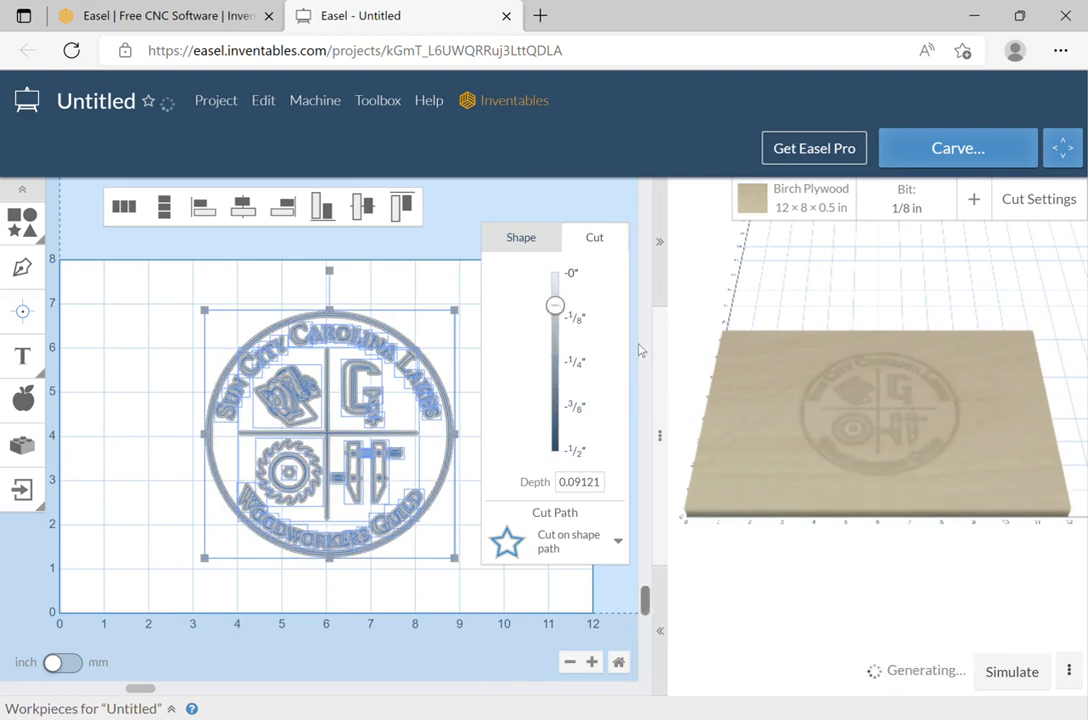
pyautogui.click(471, 601)
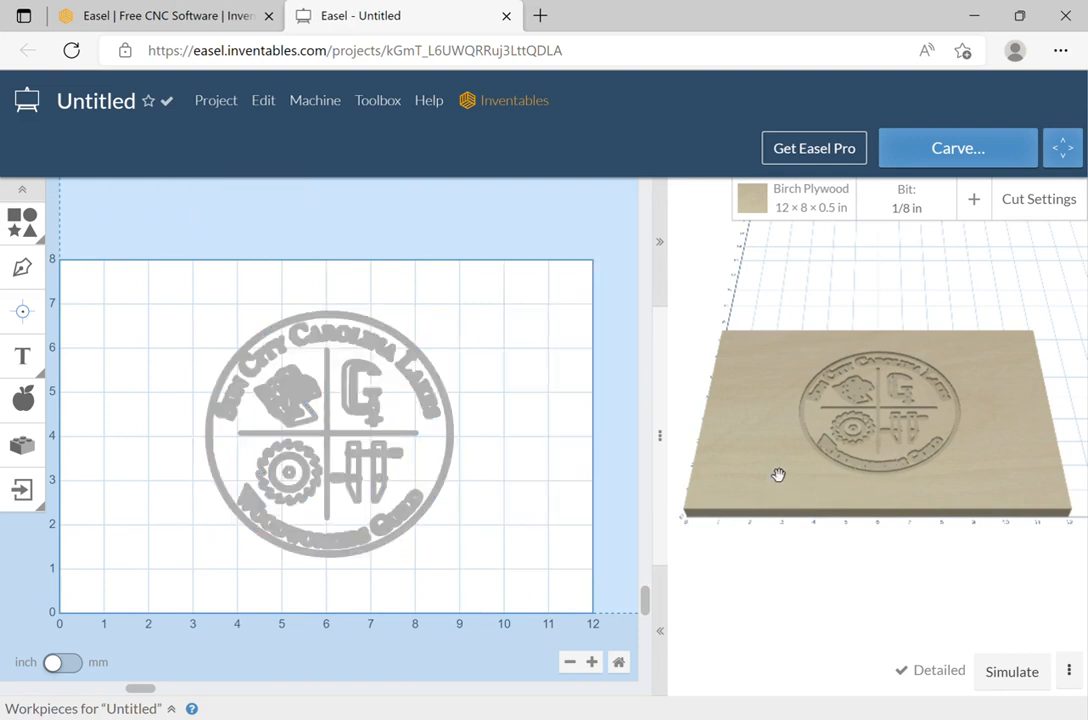
# - Change the carving bit to the 1/16 in Fishtail Spiral upcut end mill
pyautogui.moveTo(777, 474); pyautogui.dragTo(784, 571)
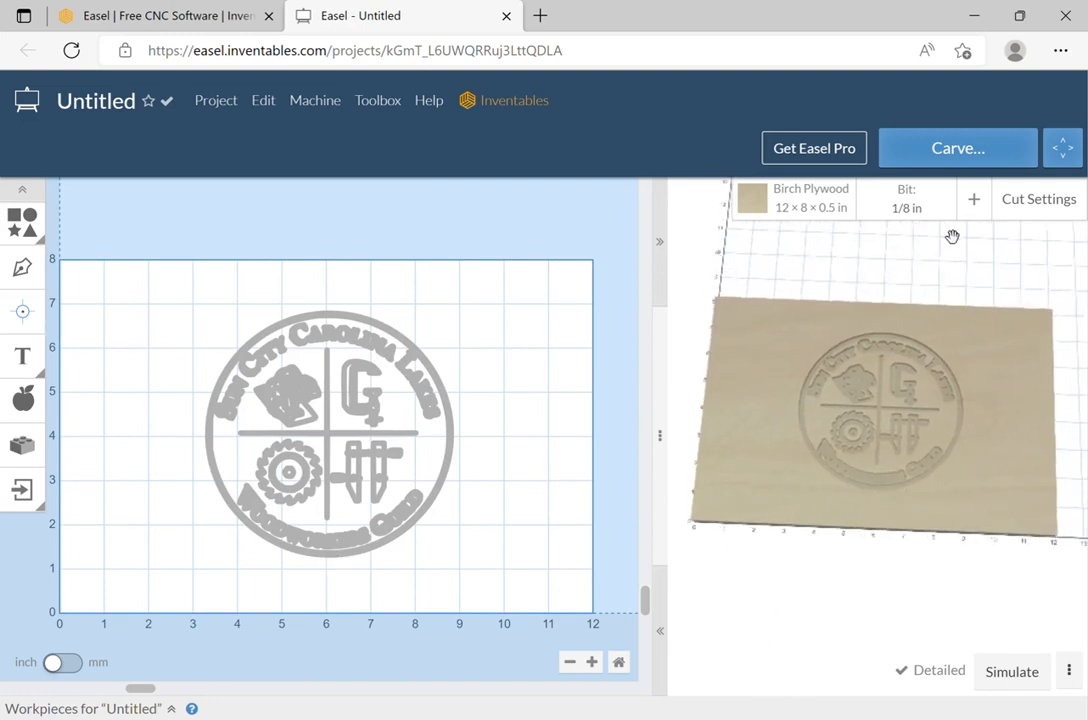
pyautogui.click(908, 204)
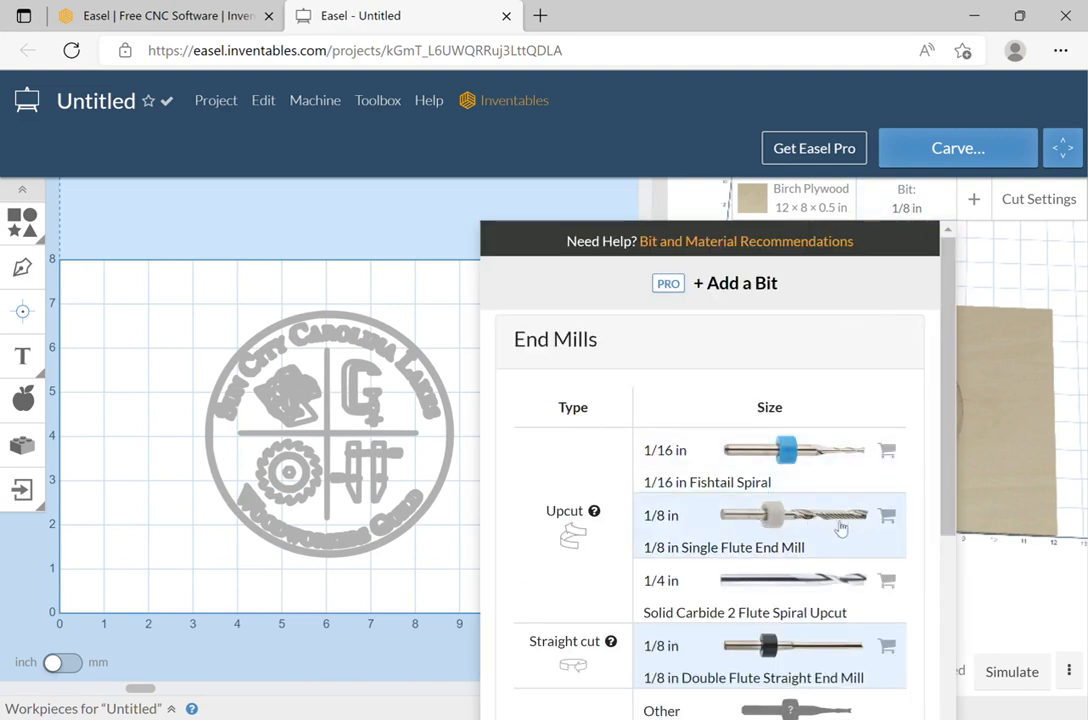
pyautogui.click(789, 453)
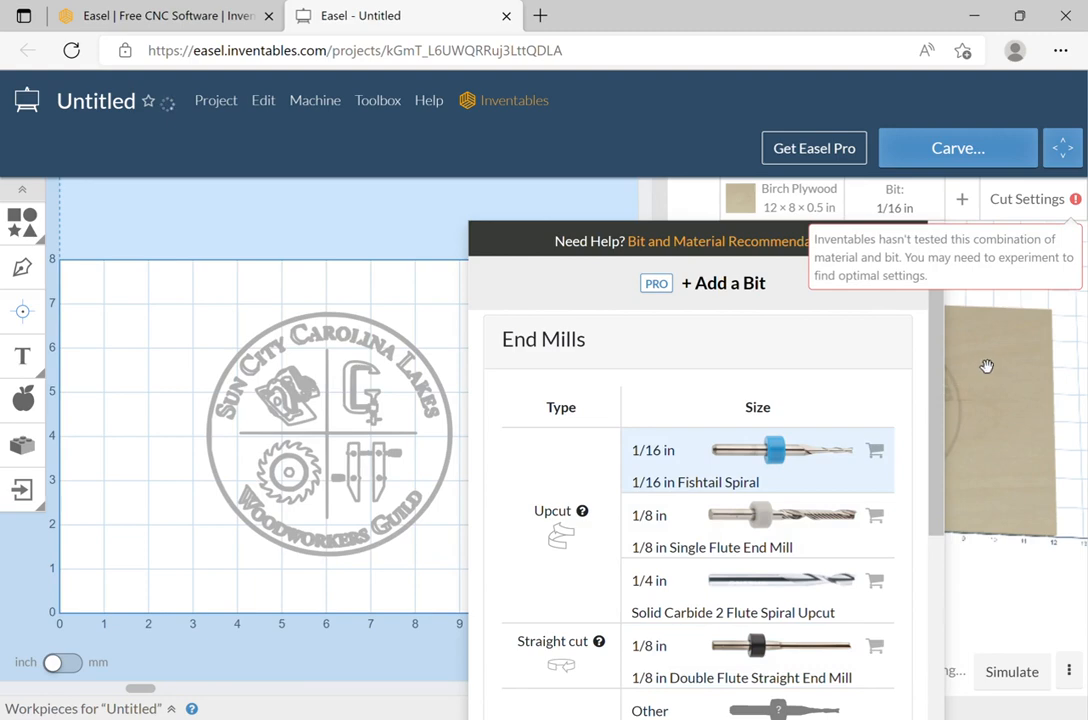
# - Select the entire traced logo and enlarge it to about 6.435 in wide by 6.425 in high
pyautogui.click(986, 367)
pyautogui.scroll(-2, 889, 520)
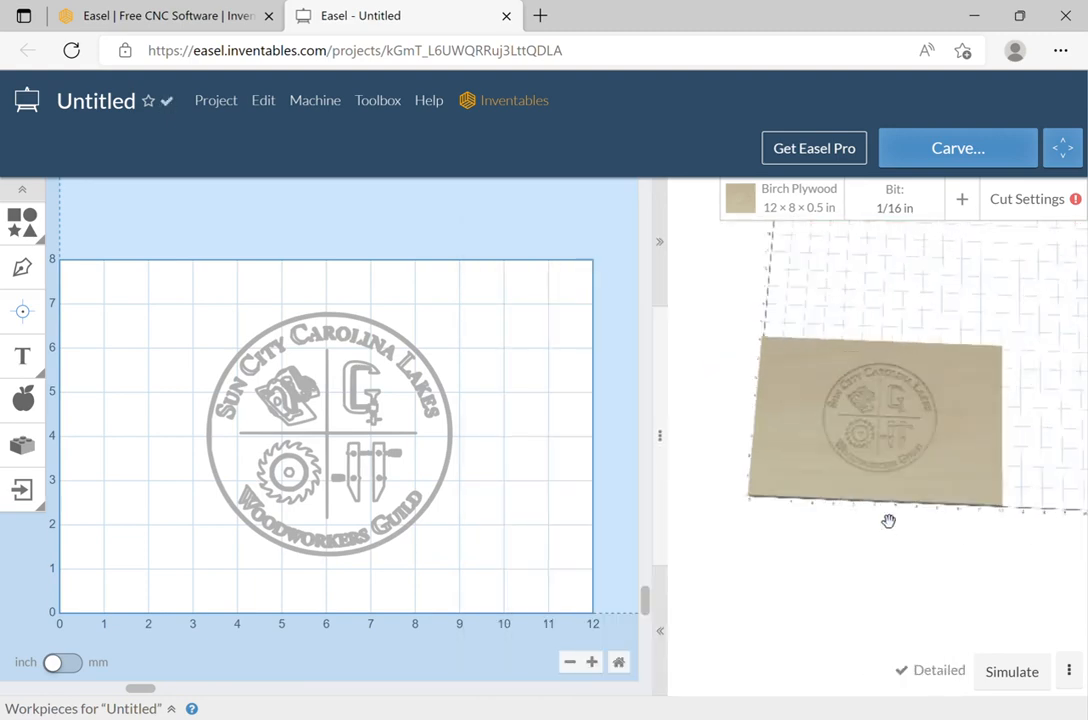
pyautogui.scroll(6, 895, 515)
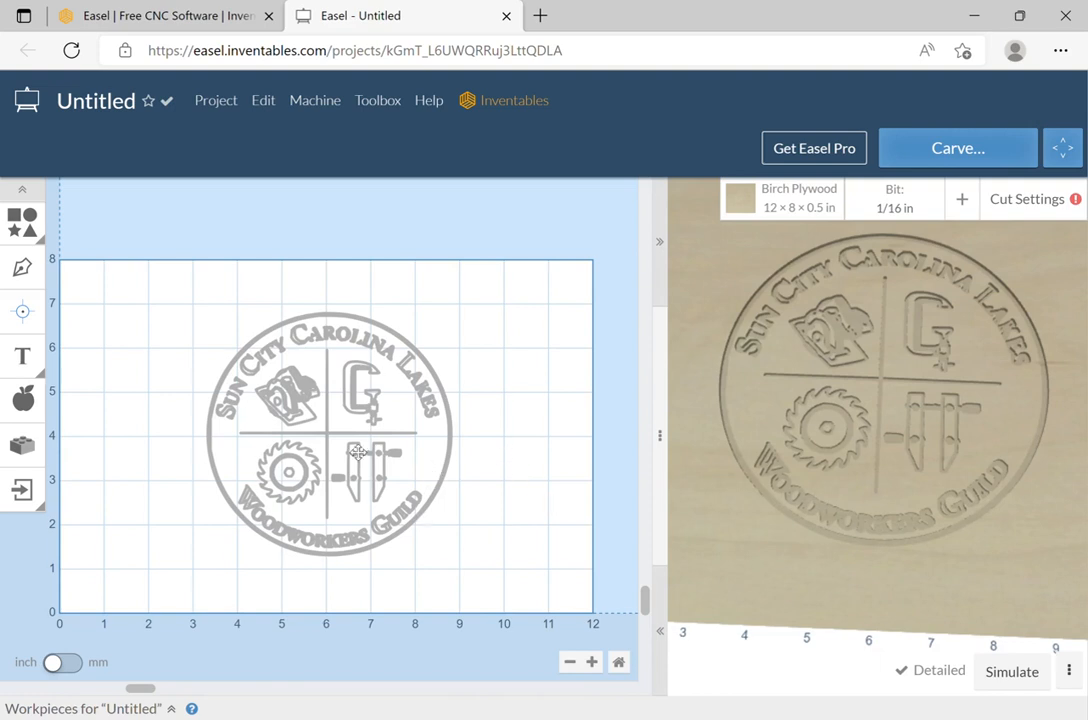
pyautogui.moveTo(155, 318); pyautogui.dragTo(505, 583)
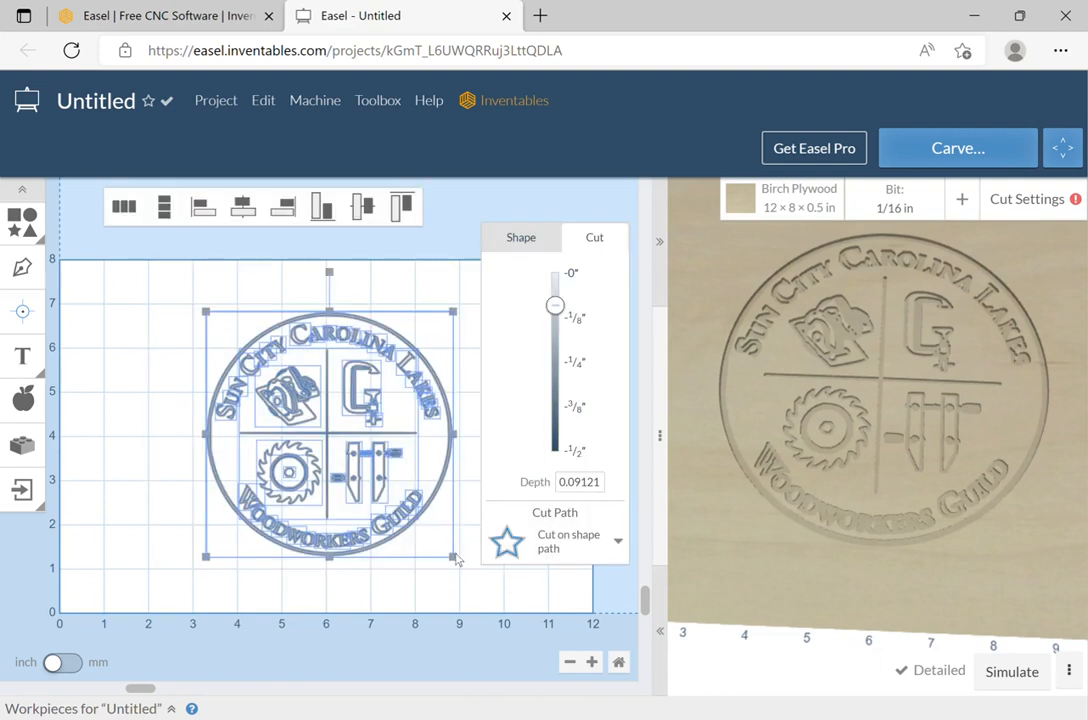
pyautogui.moveTo(460, 565); pyautogui.dragTo(498, 597)
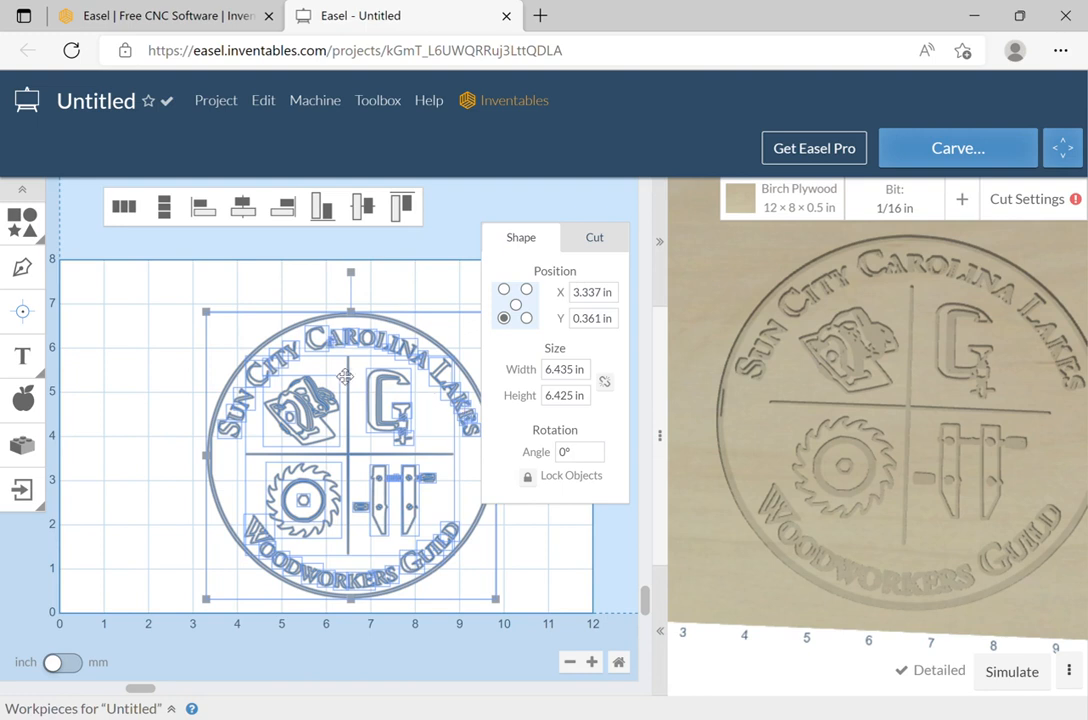
pyautogui.click(170, 314)
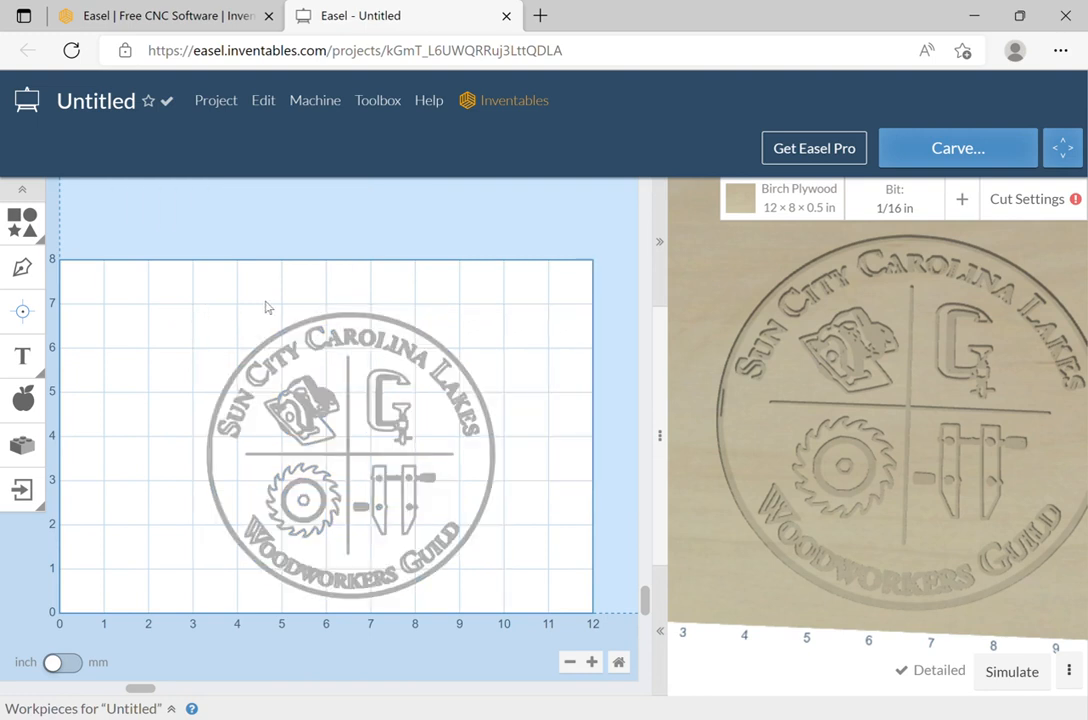
# - Move only the outer ring and the letters CARO to about X 2.375 in, Y 1.032 in, and undo the move
pyautogui.moveTo(265, 297); pyautogui.dragTo(380, 330)
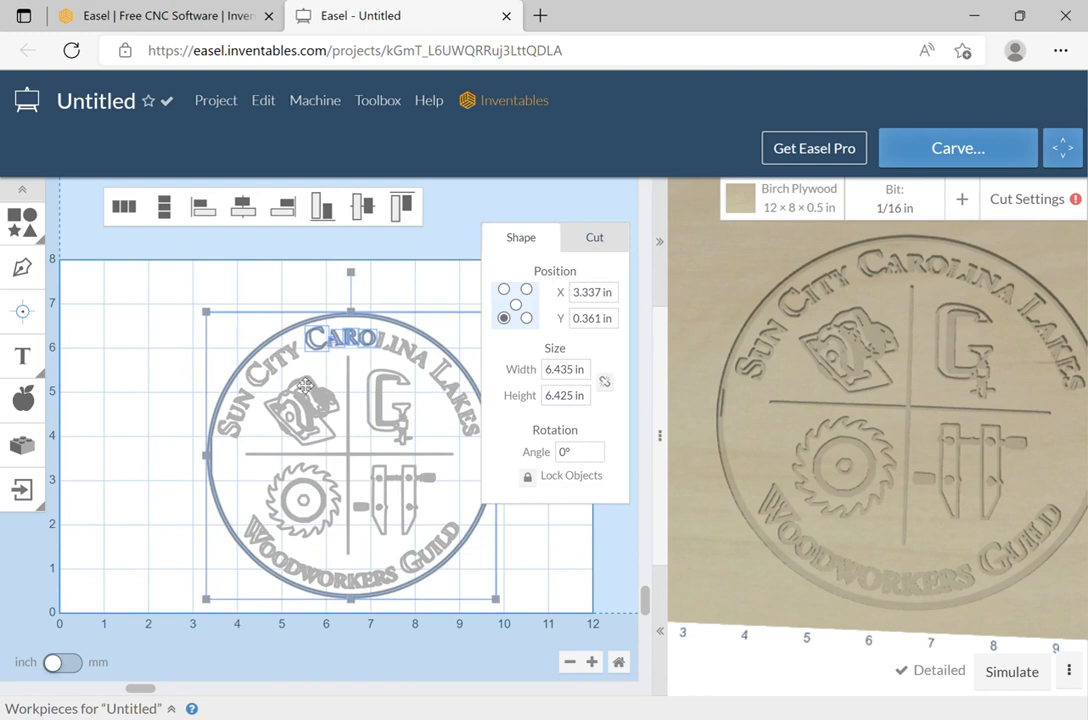
pyautogui.moveTo(240, 333); pyautogui.dragTo(197, 303)
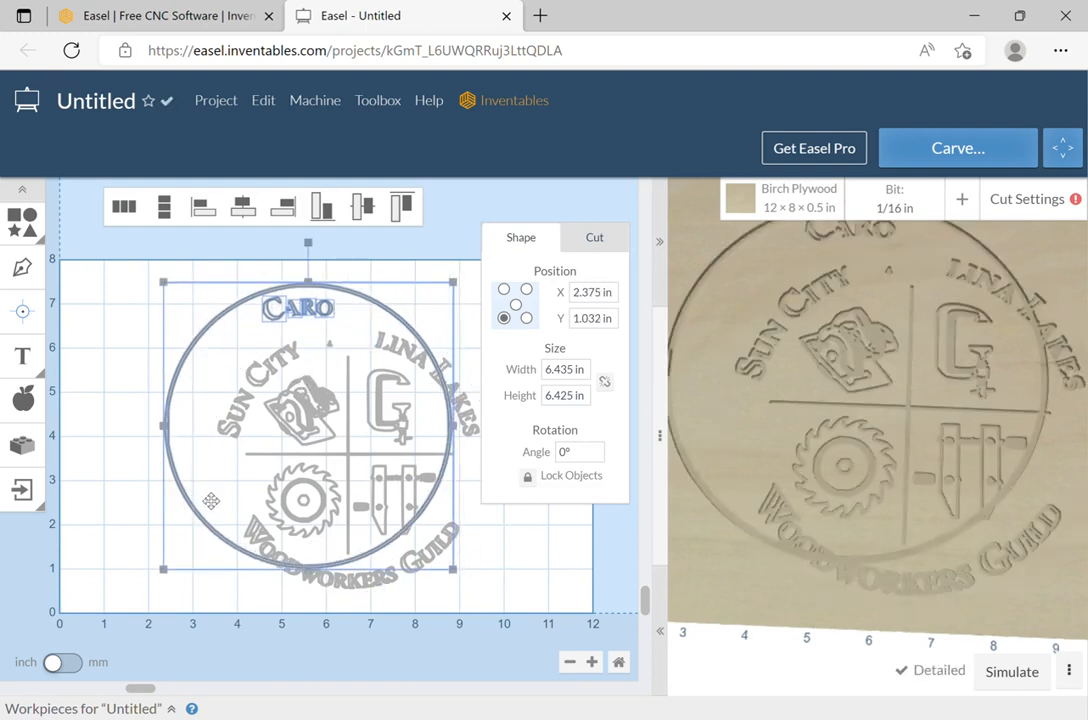
pyautogui.hotkey('ctrl', 'z')
pyautogui.click(152, 372)
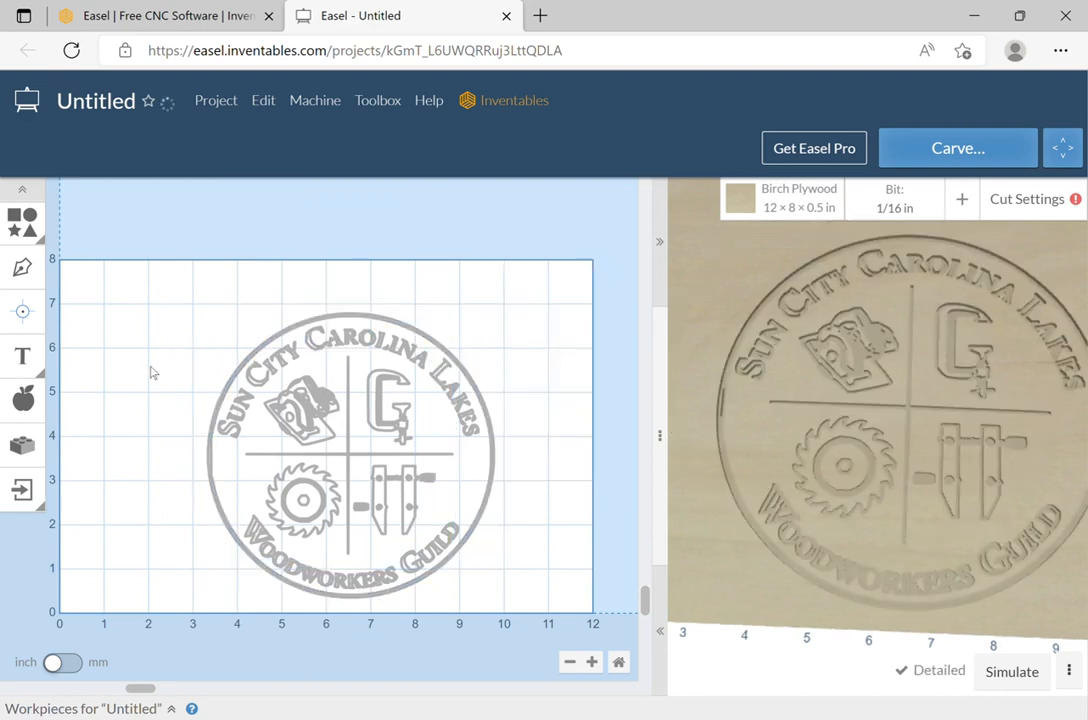
# - Select every part of the traced logo and delete it from the workpiece
pyautogui.moveTo(193, 299); pyautogui.dragTo(510, 590)
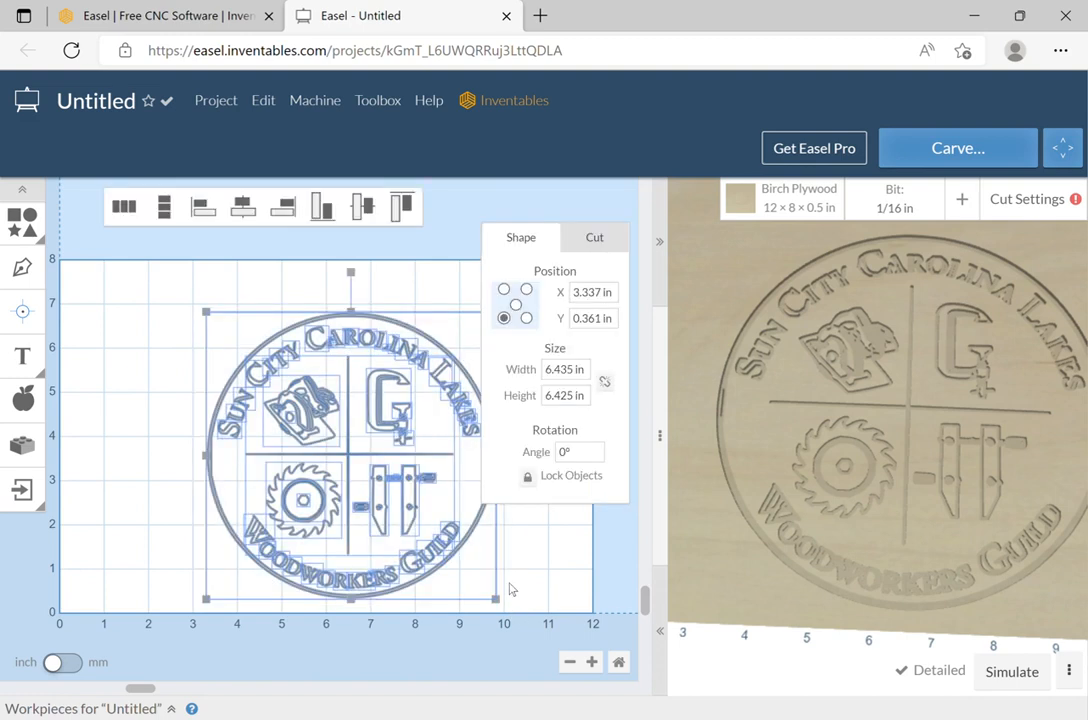
pyautogui.click(148, 283)
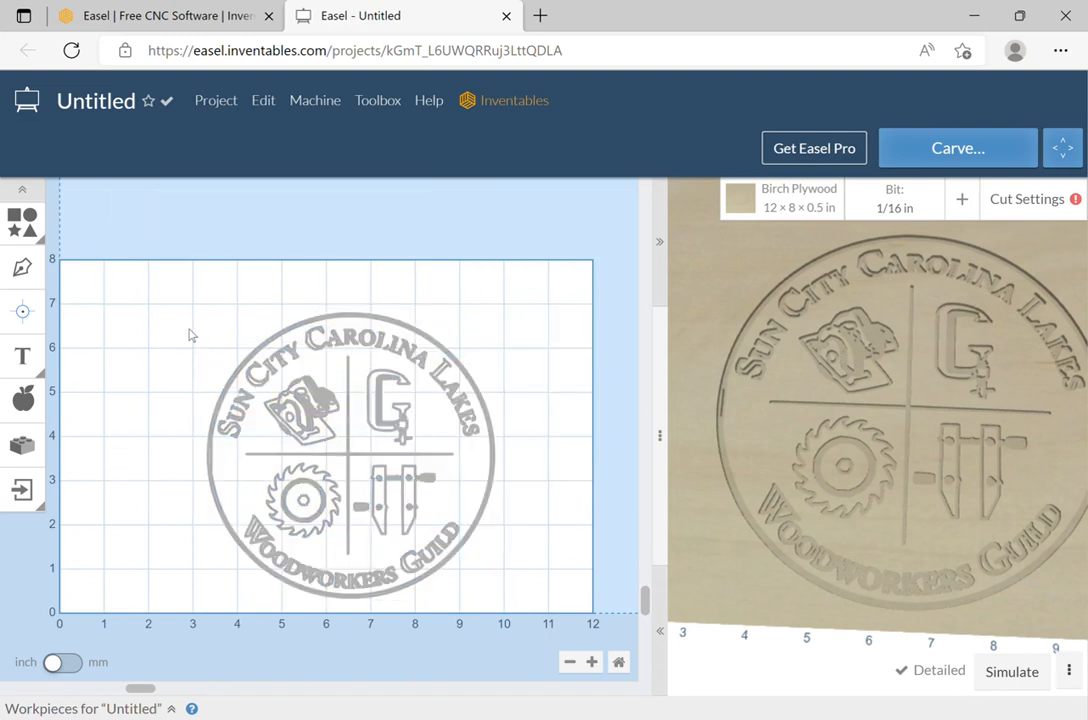
pyautogui.moveTo(188, 302); pyautogui.dragTo(543, 608)
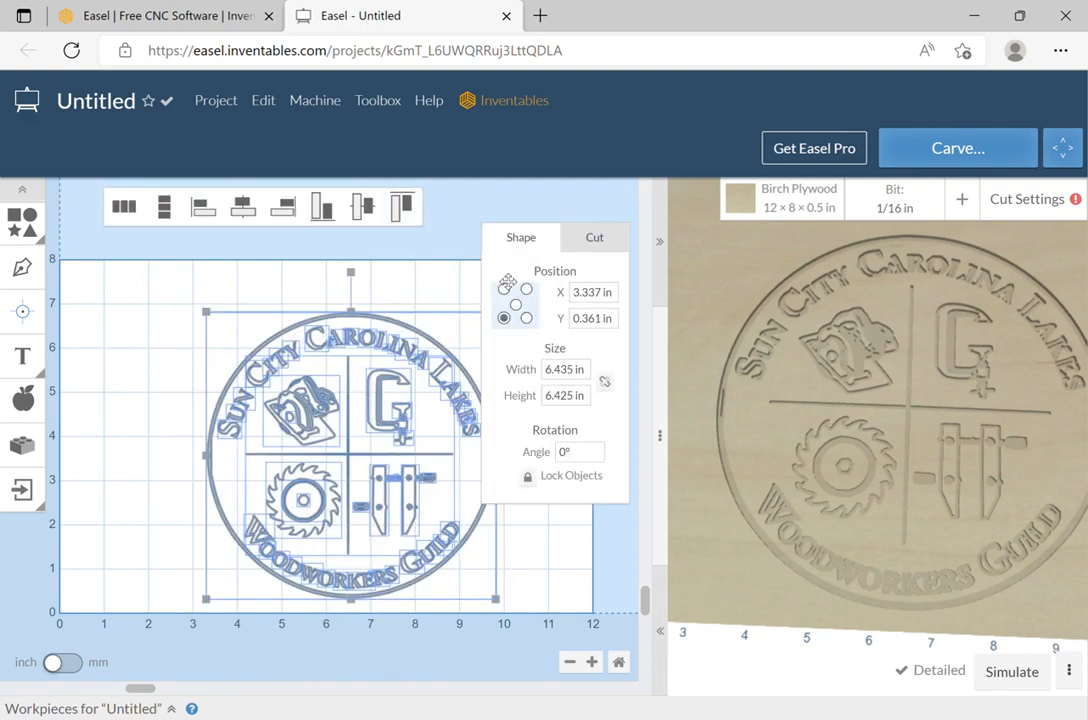
pyautogui.press('Delete')
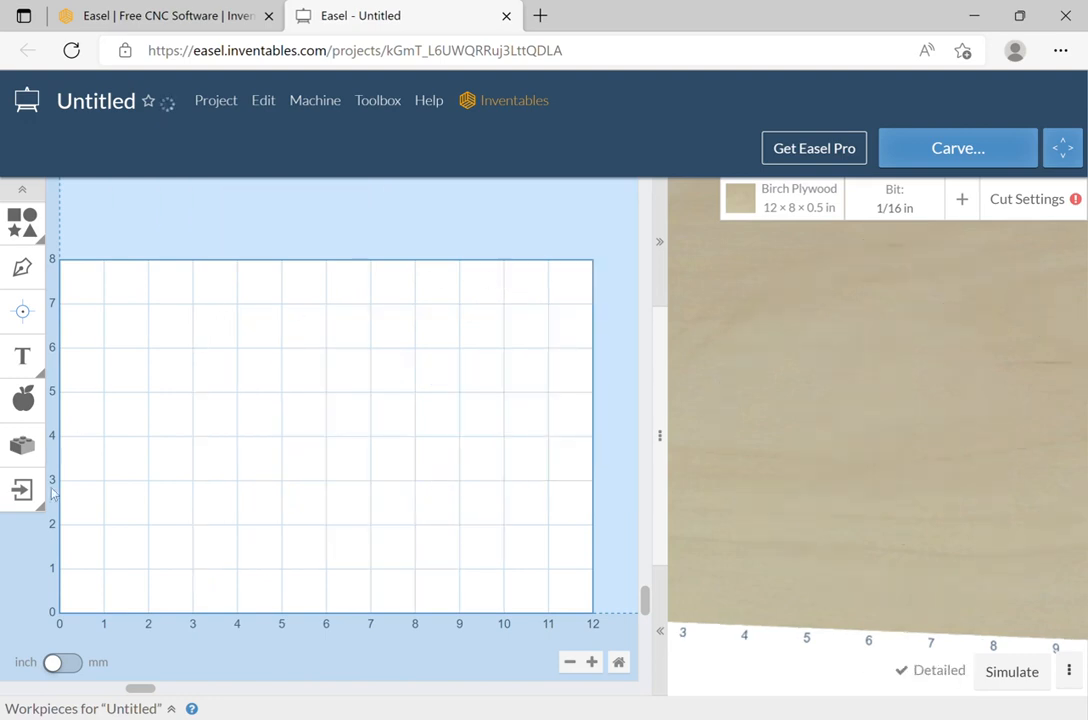
# - Import the G-code file 1x2 wasteboard.nc into the project
pyautogui.click(23, 490)
pyautogui.click(85, 398)
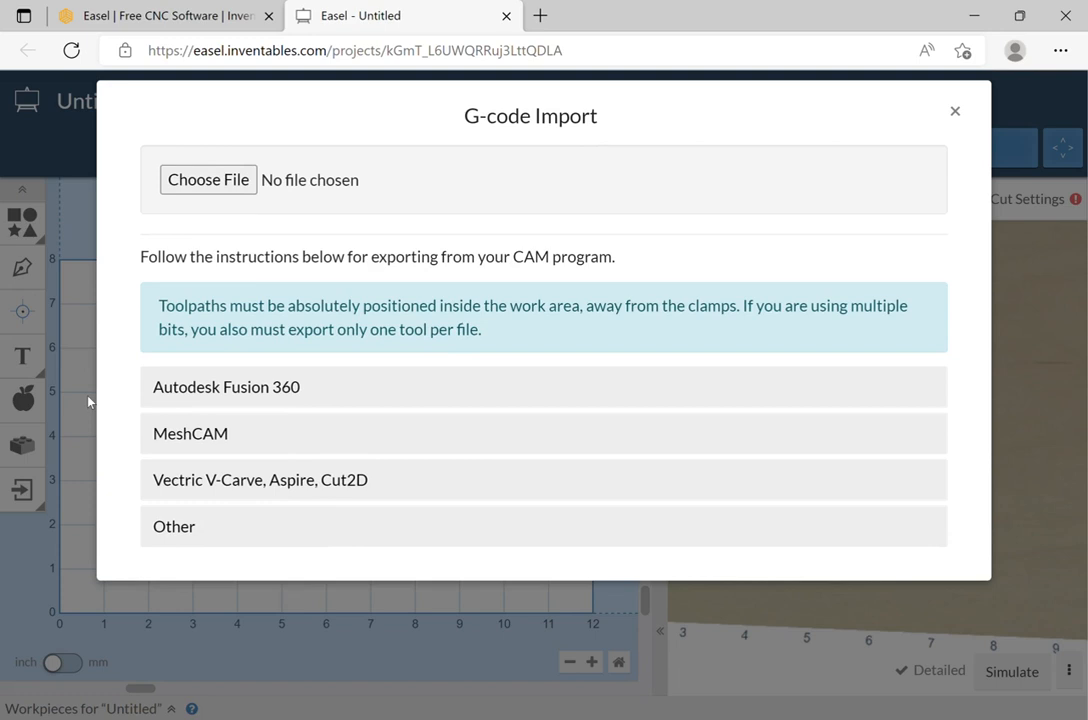
pyautogui.click(221, 185)
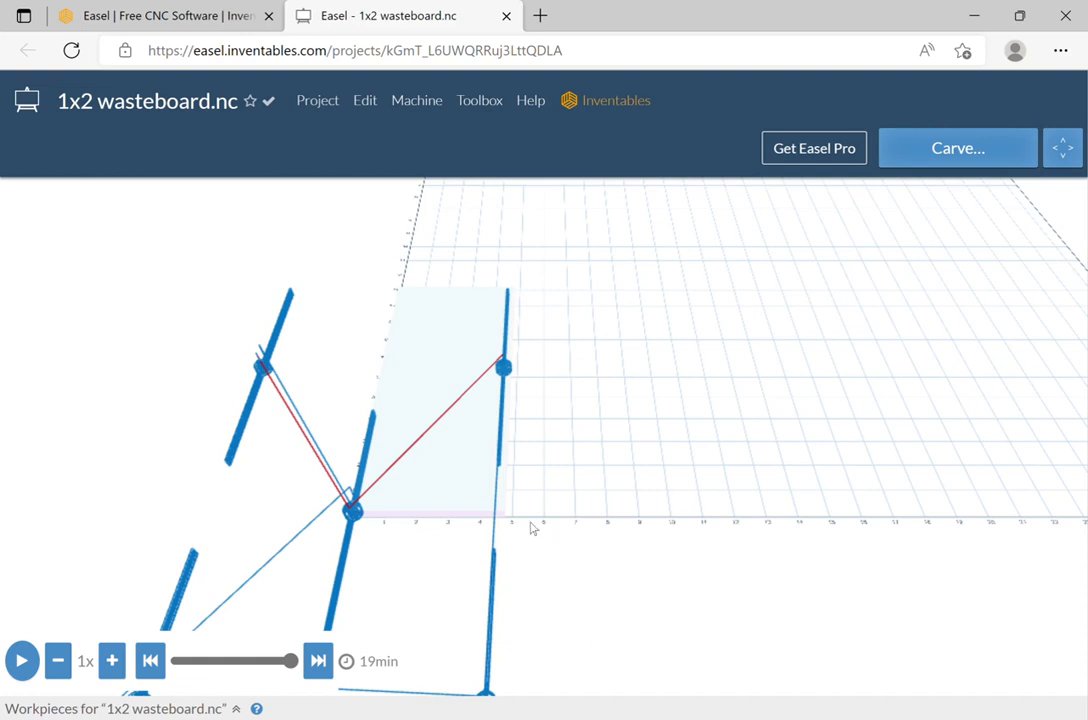
# - Inspect the imported G-code toolpaths and replay their simulation from the start at 32x speed
pyautogui.scroll(1, 434, 591)
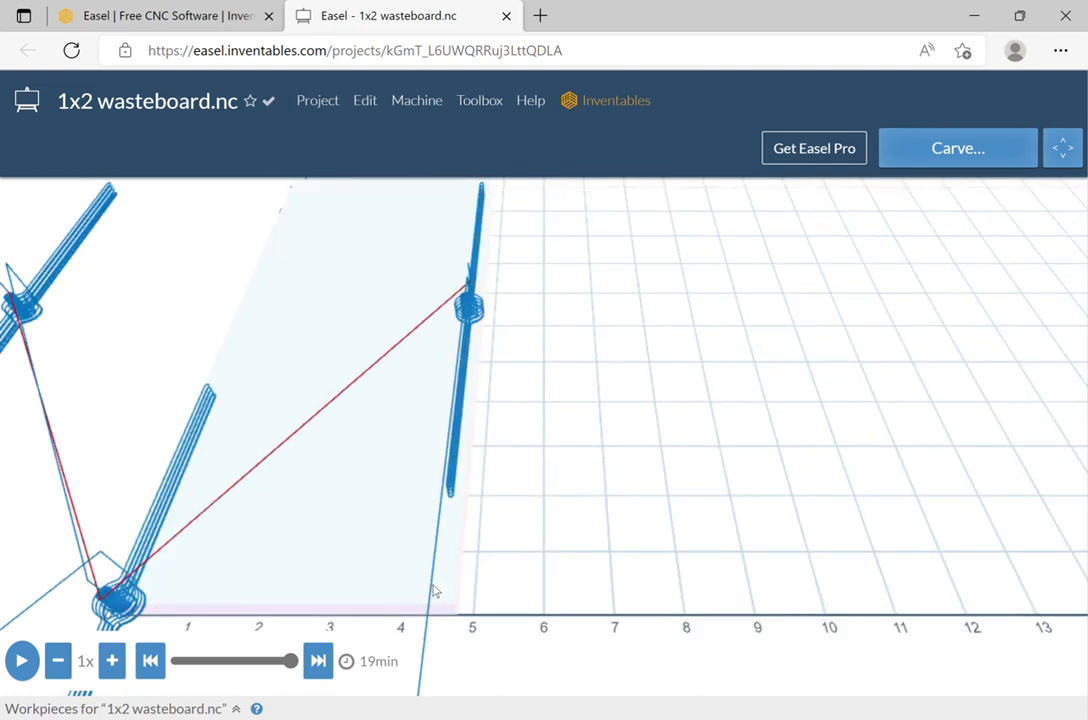
pyautogui.scroll(-1, 434, 589)
pyautogui.moveTo(434, 576); pyautogui.dragTo(445, 481)
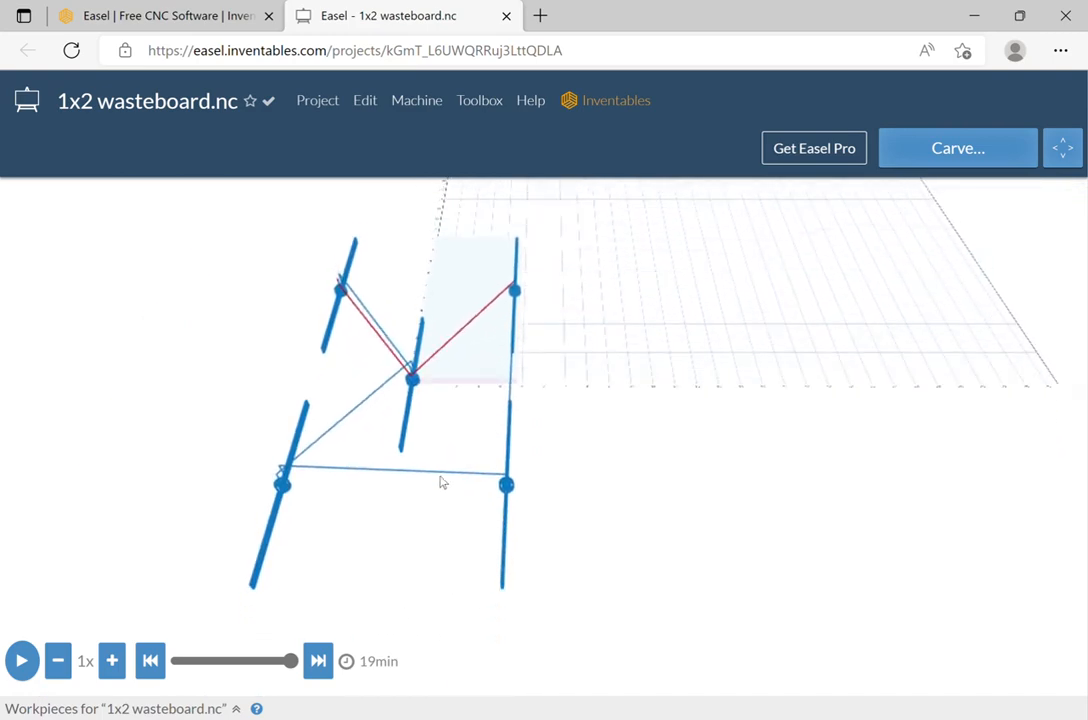
pyautogui.scroll(1, 510, 468)
pyautogui.scroll(-2, 510, 462)
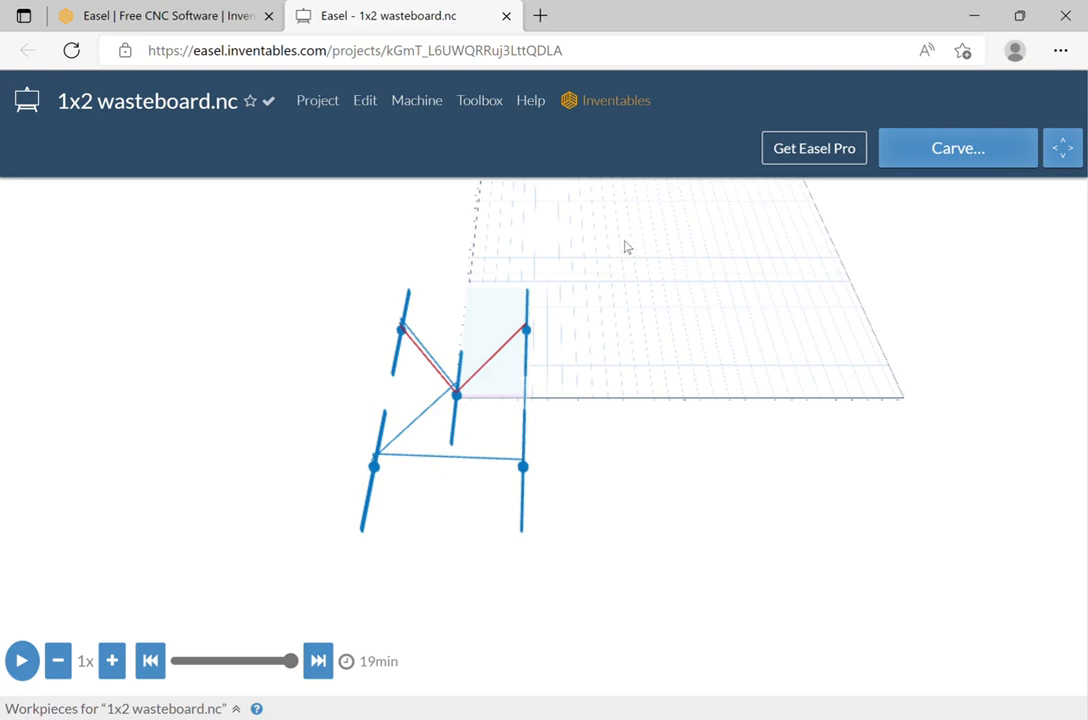
pyautogui.click(150, 660)
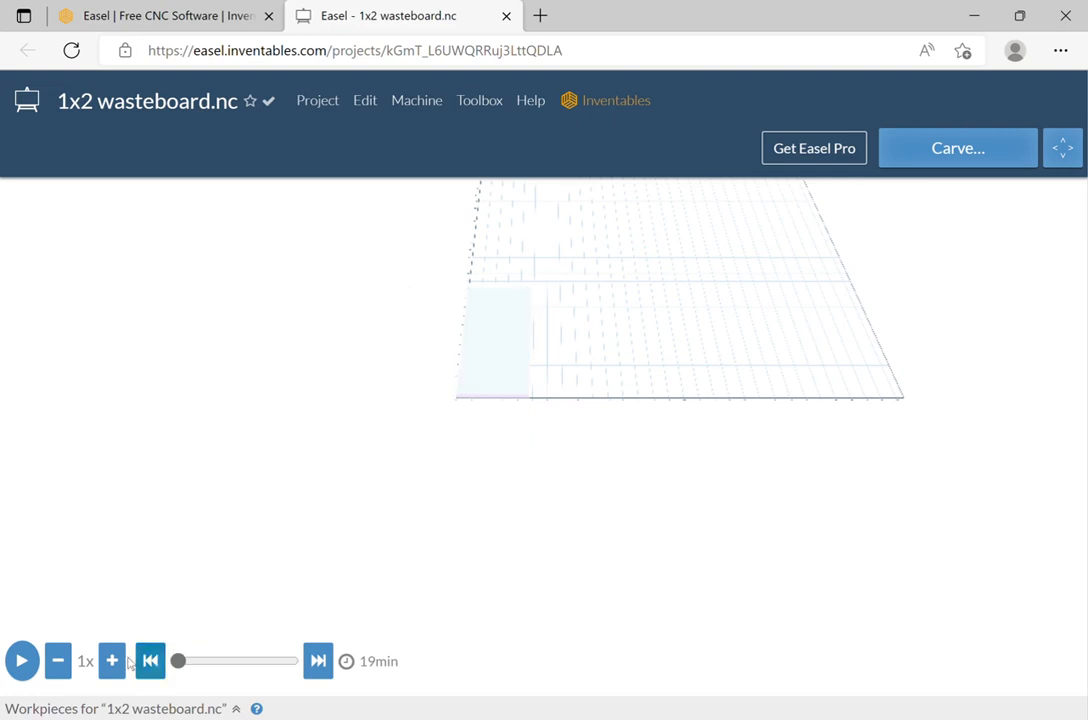
pyautogui.click(33, 658)
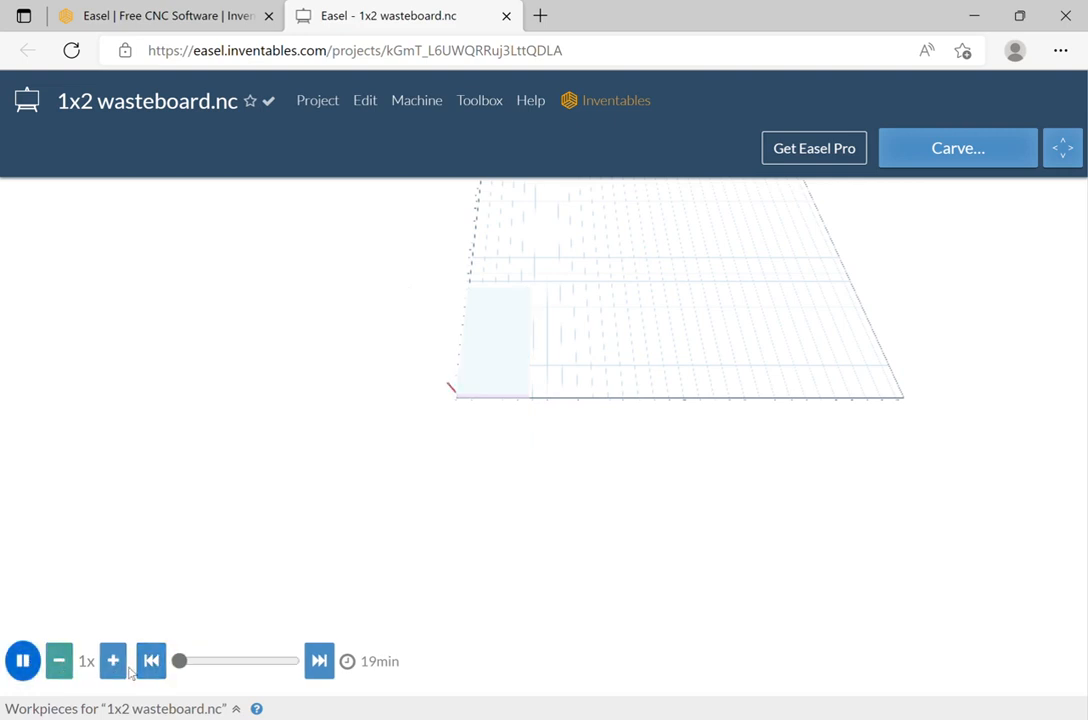
pyautogui.click(113, 661)
pyautogui.click(113, 661)
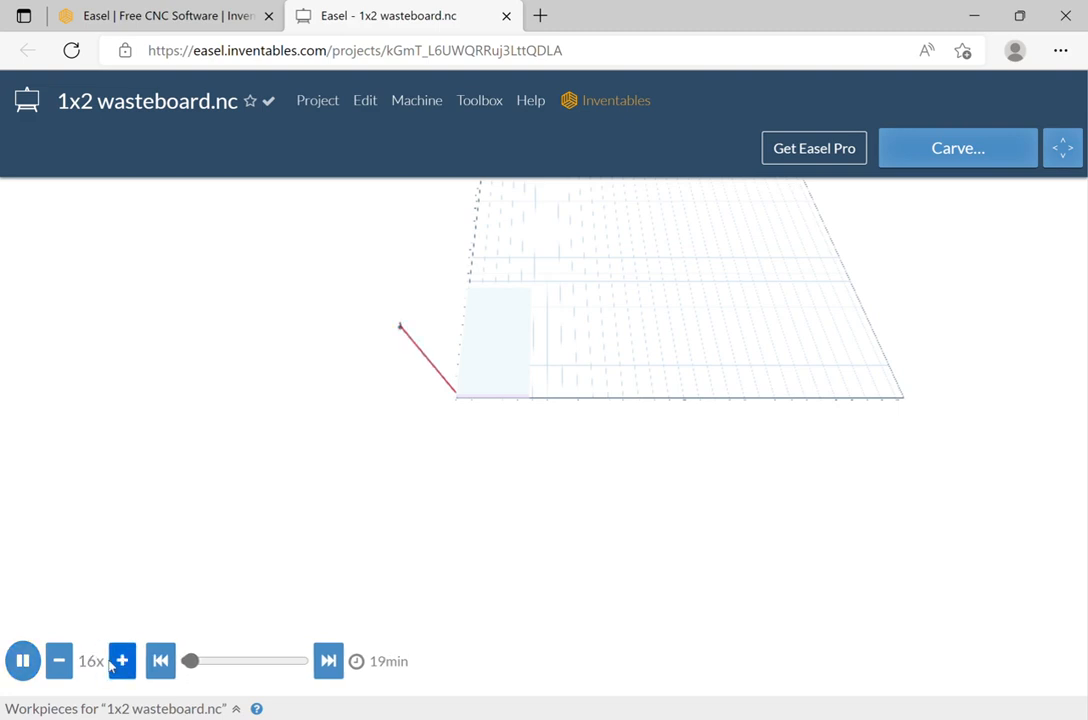
pyautogui.click(124, 664)
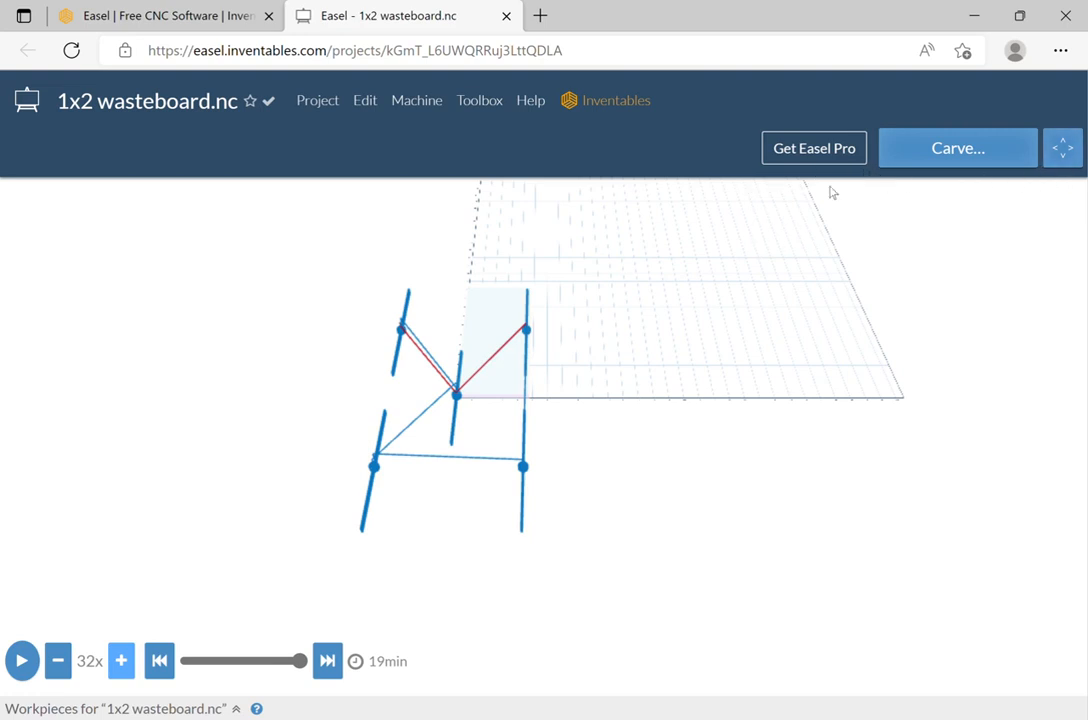
# - Create a new blank project and close the 1x2 wasteboard.nc project
pyautogui.click(313, 101)
pyautogui.click(313, 172)
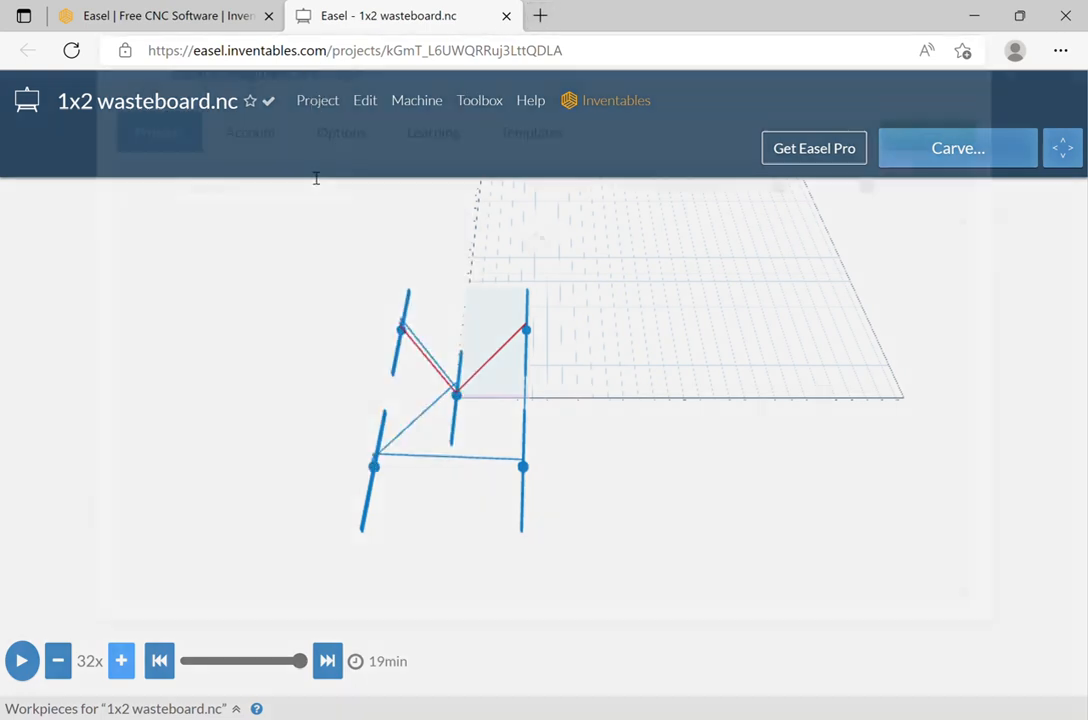
pyautogui.click(905, 188)
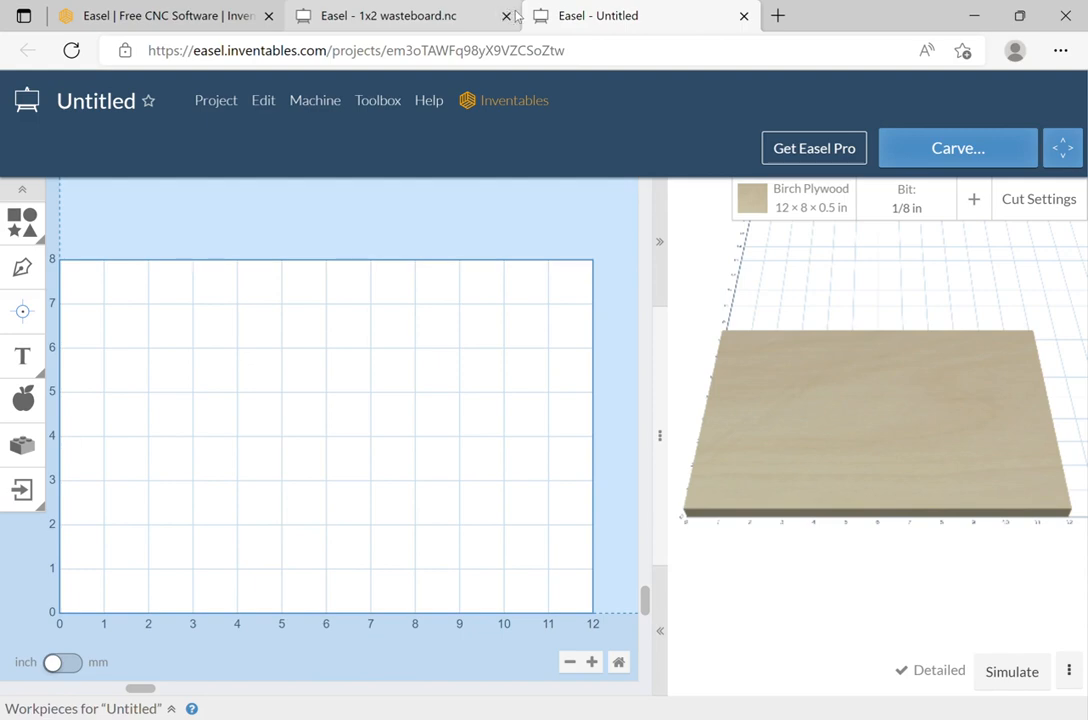
pyautogui.click(430, 15)
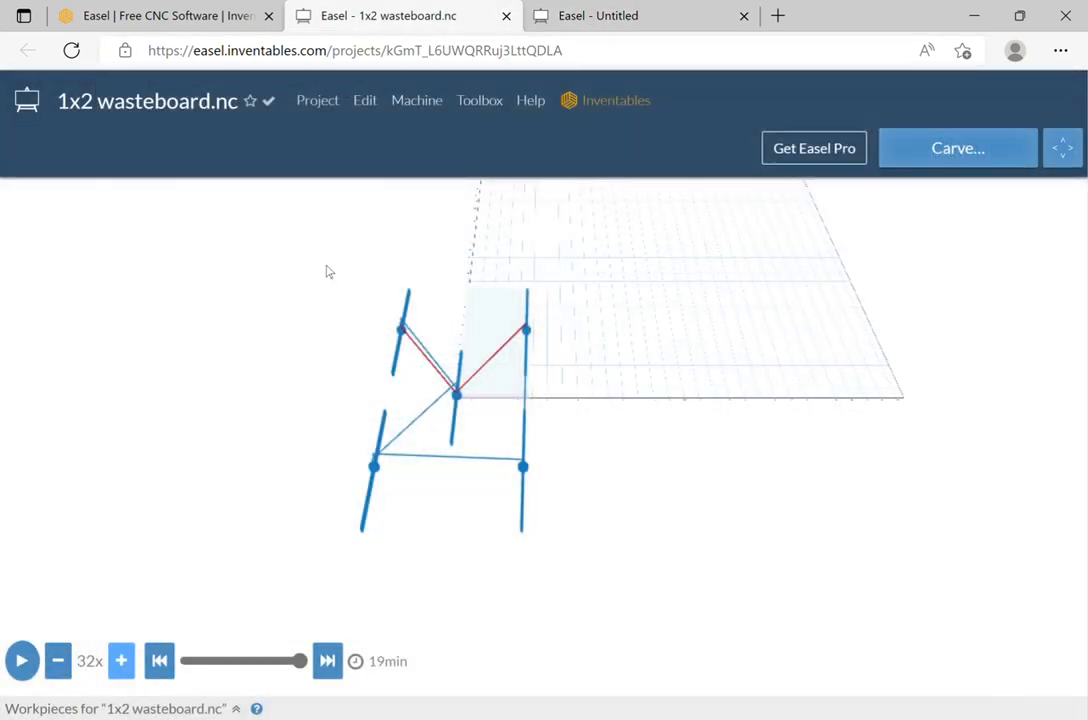
pyautogui.click(505, 17)
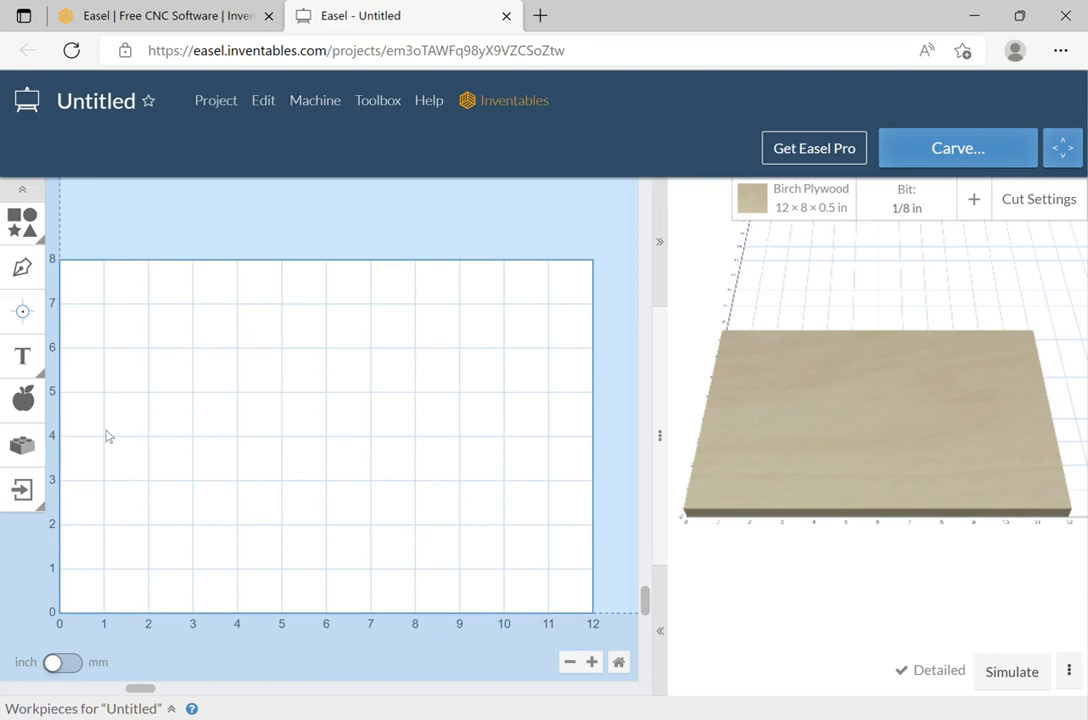
# - Add a square at X 1.000 in, Y 1.000 in and stretch it to about 9.012 in wide by 6.086 in high
pyautogui.click(22, 221)
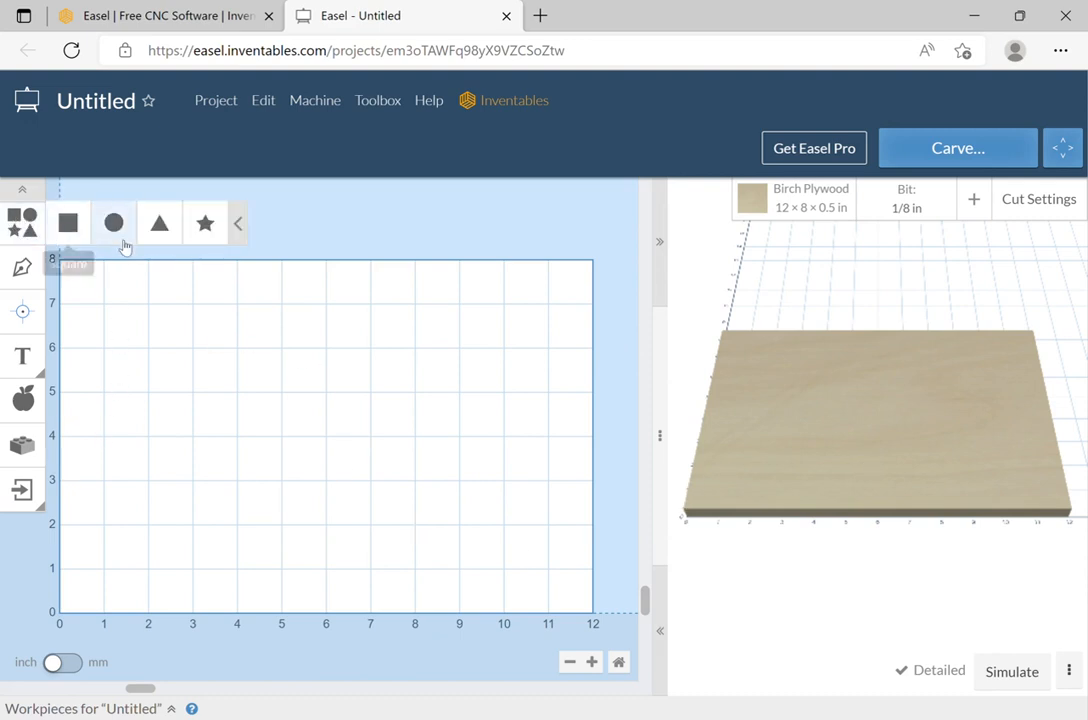
pyautogui.click(60, 229)
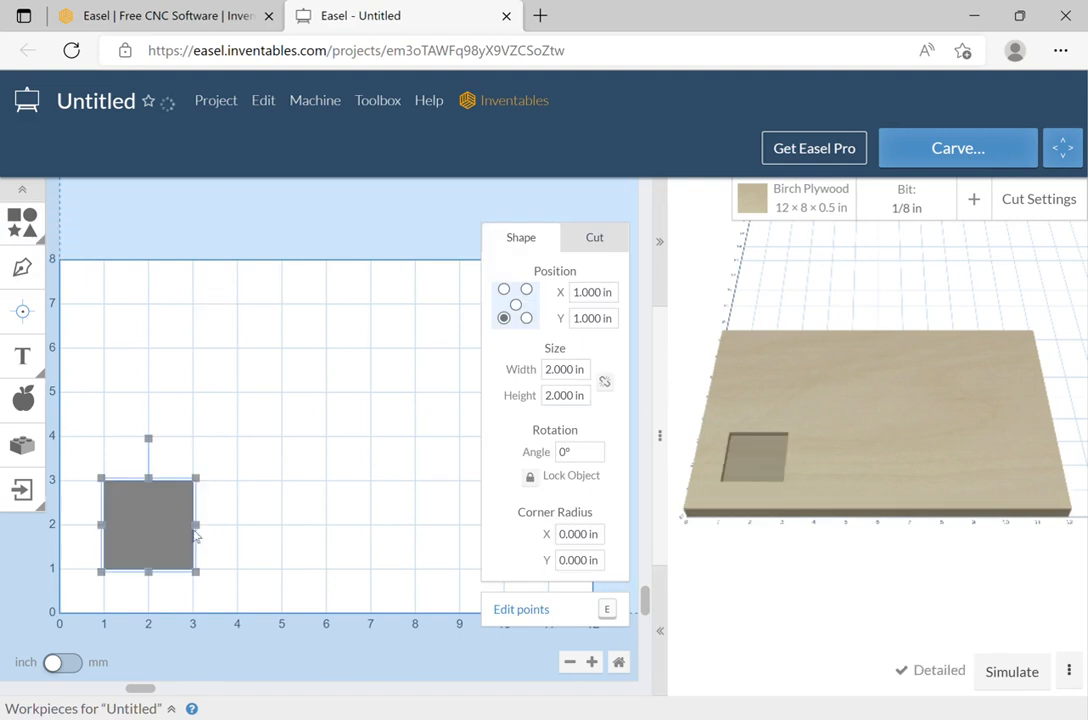
pyautogui.moveTo(263, 524); pyautogui.dragTo(505, 524)
pyautogui.moveTo(305, 488); pyautogui.dragTo(304, 298)
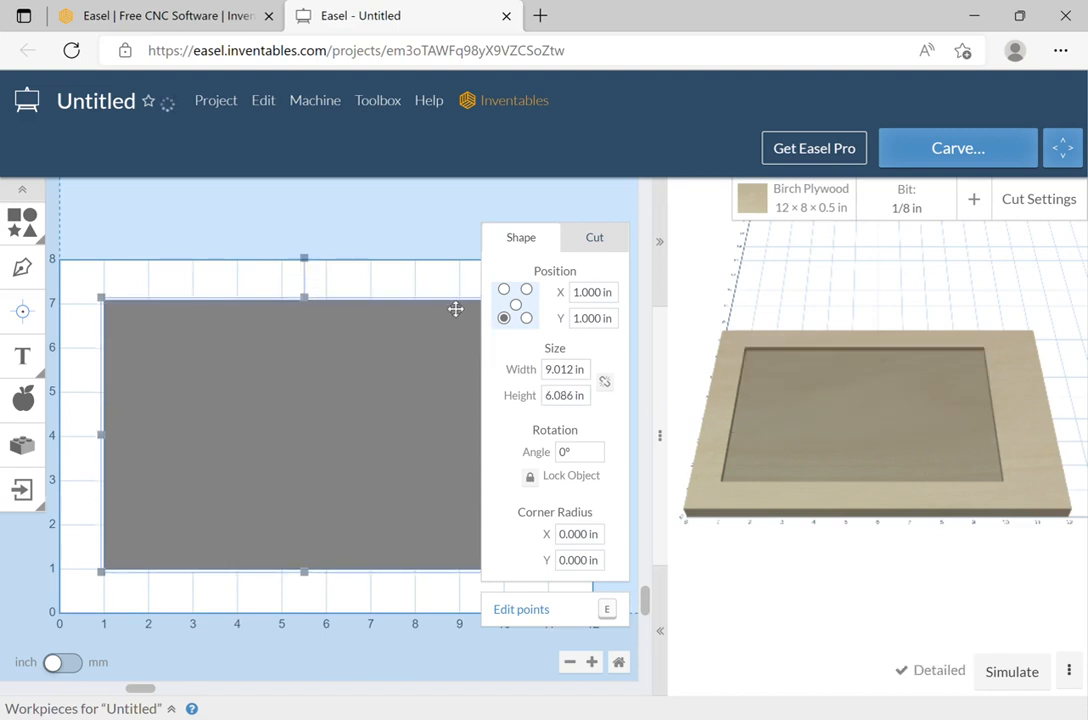
pyautogui.click(442, 278)
# - Center the rectangle on the material both vertically and horizontally
pyautogui.click(313, 104)
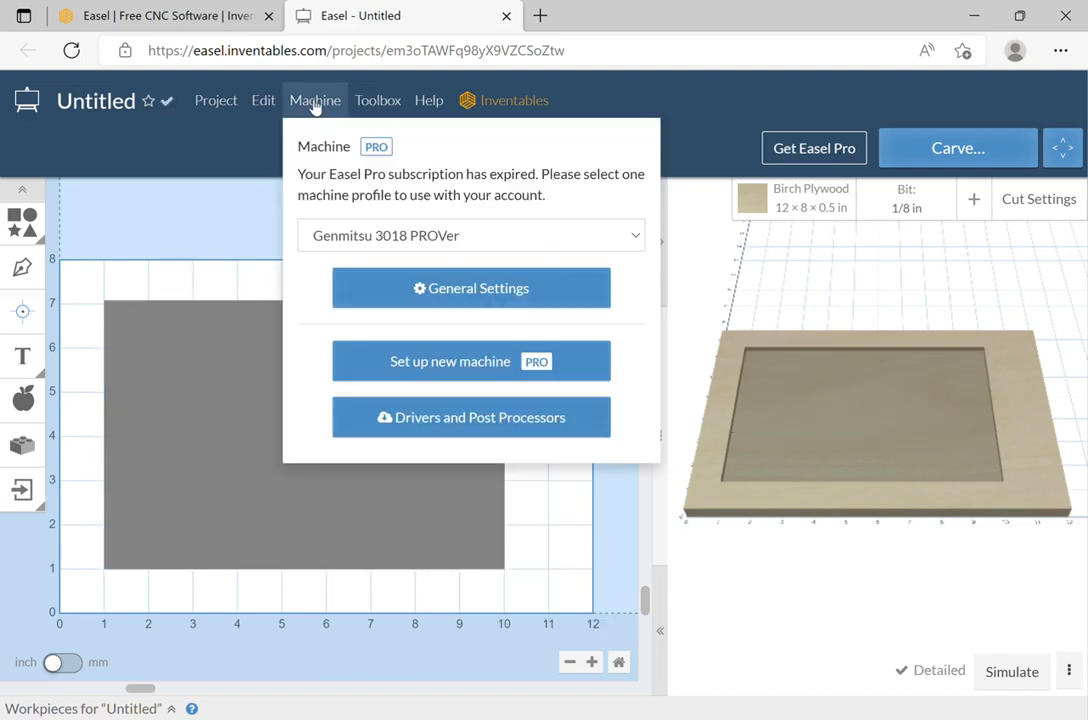
pyautogui.click(276, 104)
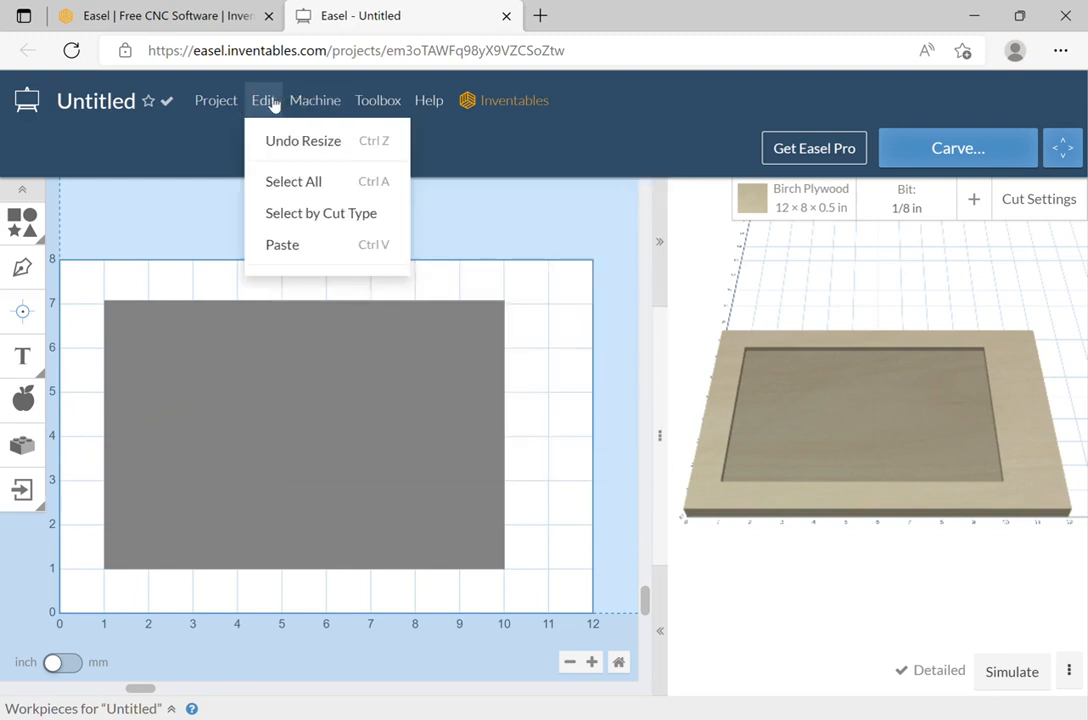
pyautogui.click(352, 406)
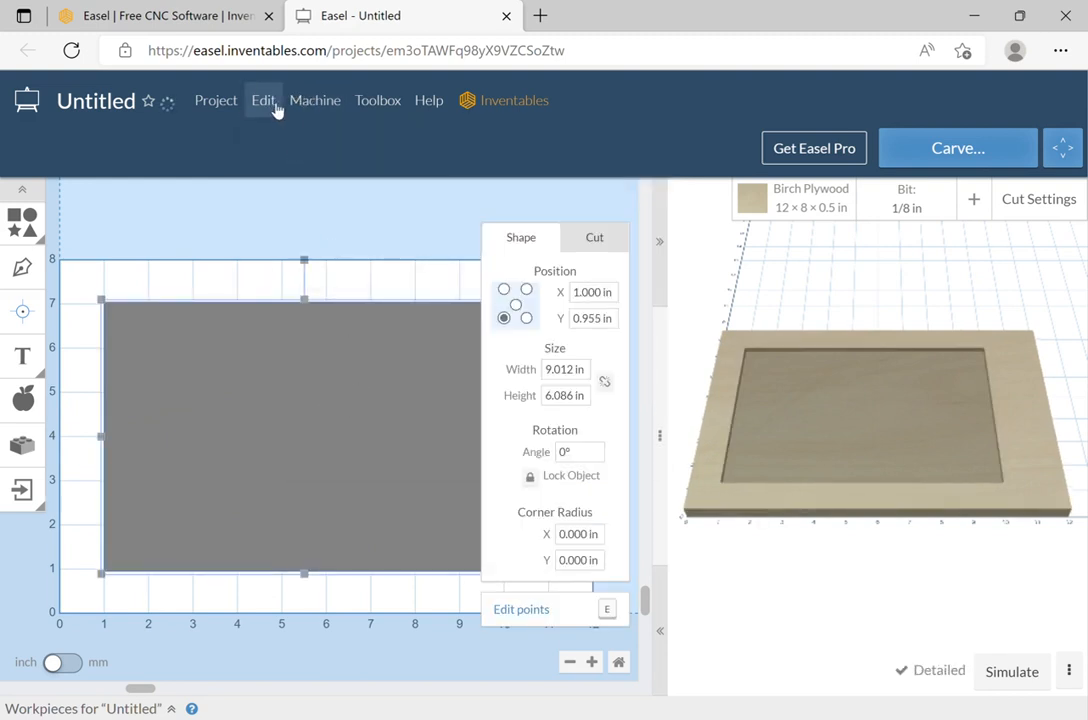
pyautogui.click(270, 104)
pyautogui.click(297, 630)
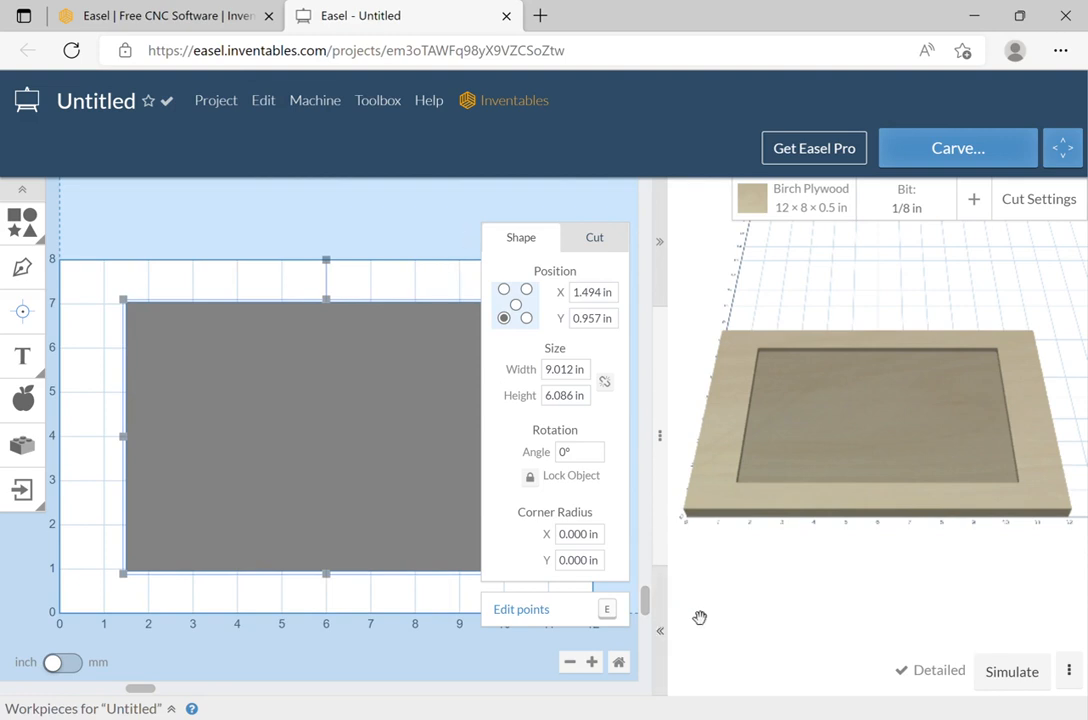
pyautogui.click(589, 203)
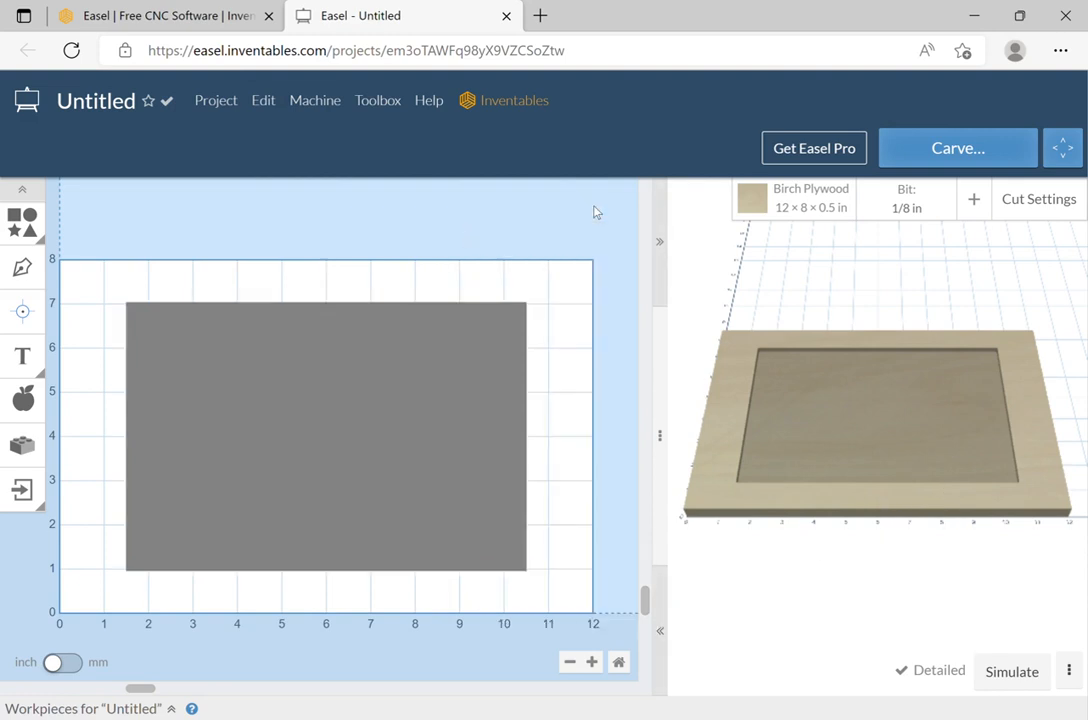
# - Simulate the centered rectangle's pocket toolpath from the start at 8x speed, scrub ahead, and skip to the end
pyautogui.click(1012, 673)
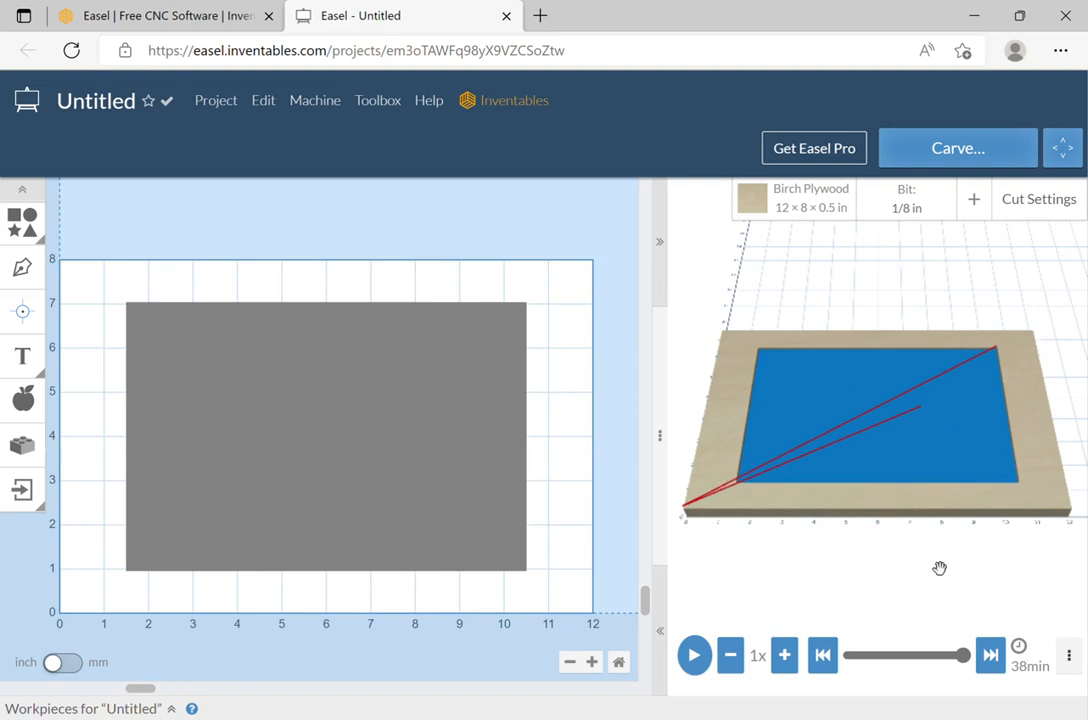
pyautogui.click(822, 656)
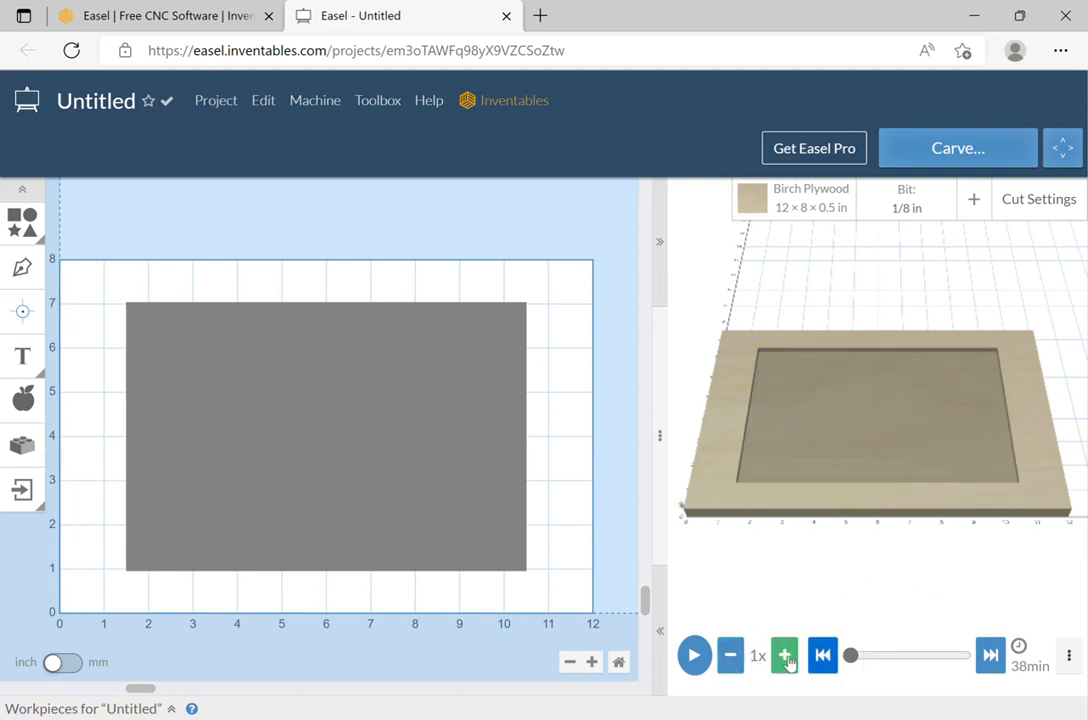
pyautogui.click(785, 656)
pyautogui.click(785, 656)
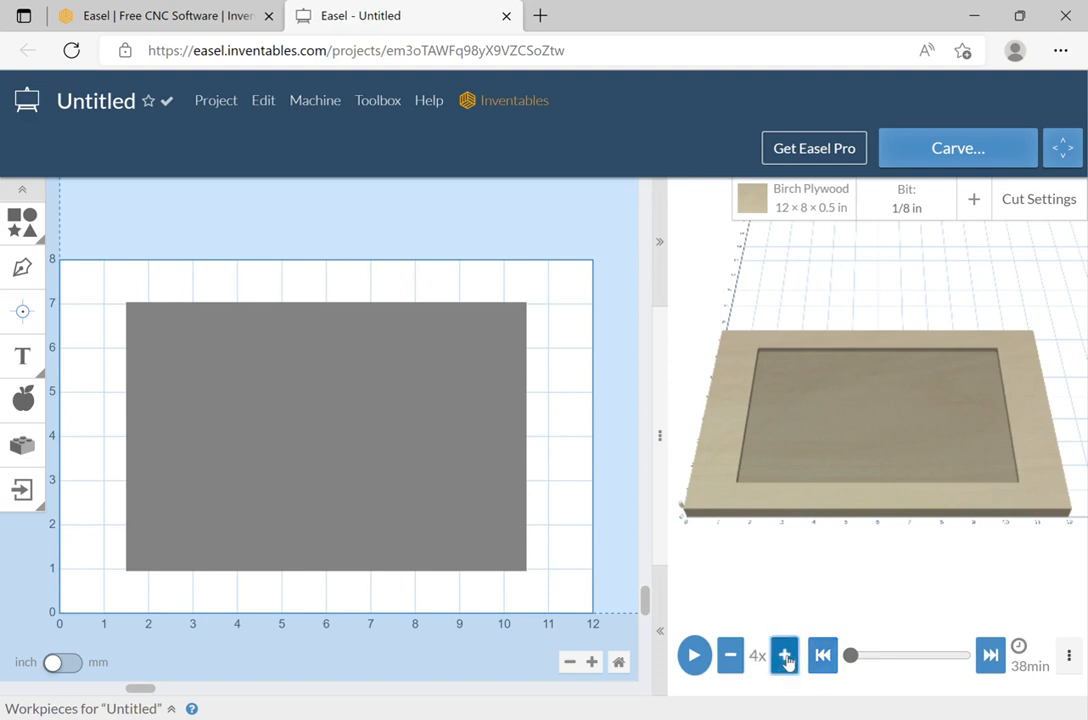
pyautogui.click(785, 656)
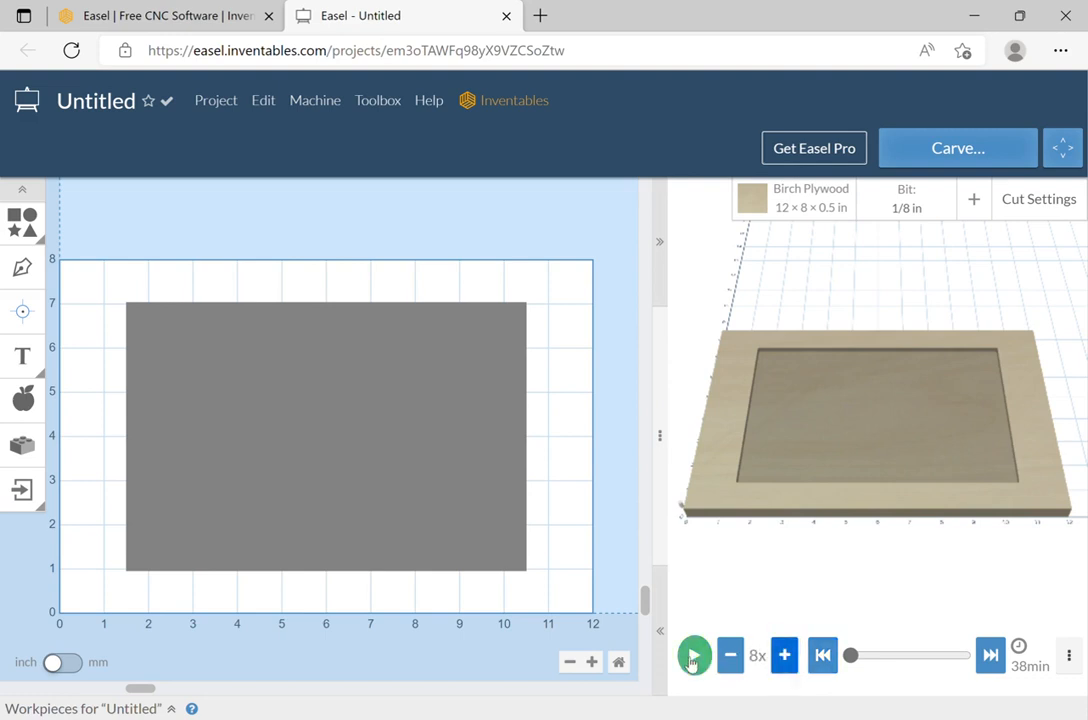
pyautogui.click(692, 657)
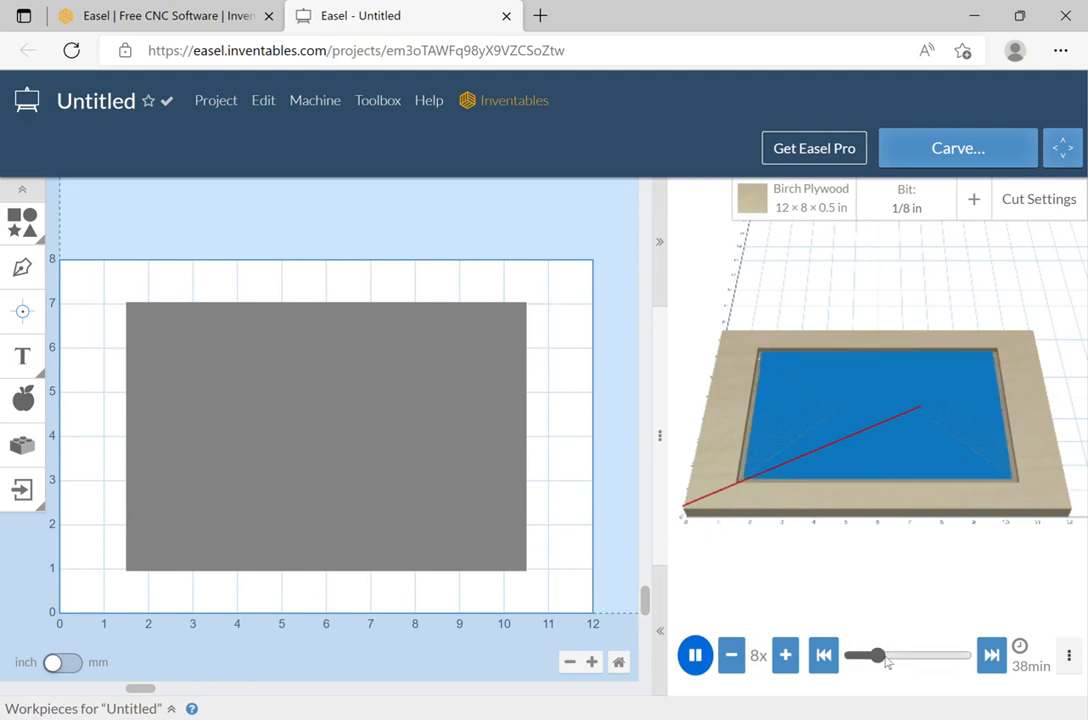
pyautogui.moveTo(884, 658); pyautogui.dragTo(952, 658)
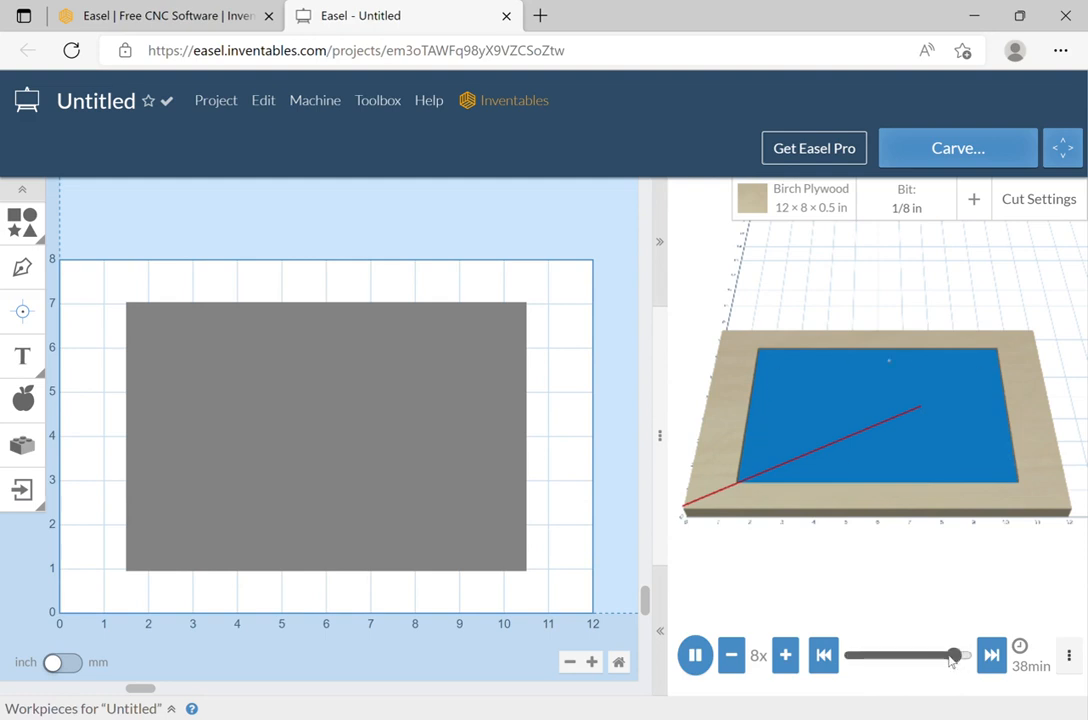
pyautogui.click(991, 655)
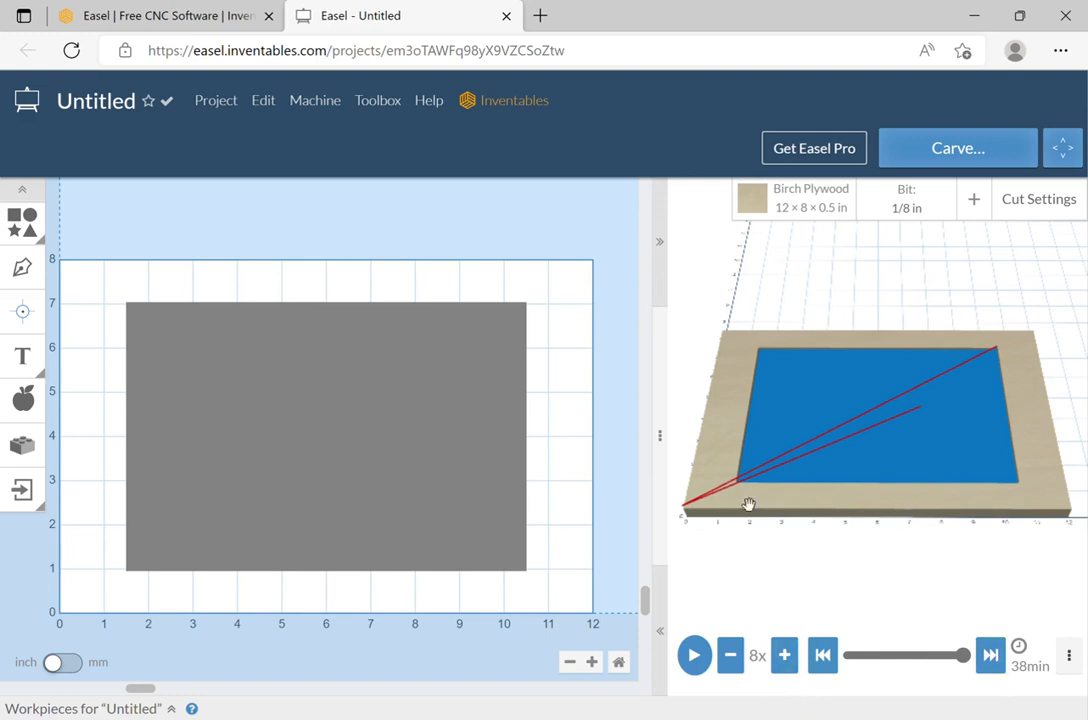
# - Position the rectangle by its center point at X 0 in, Y 0 in, and move its settings clear of the view
pyautogui.click(387, 480)
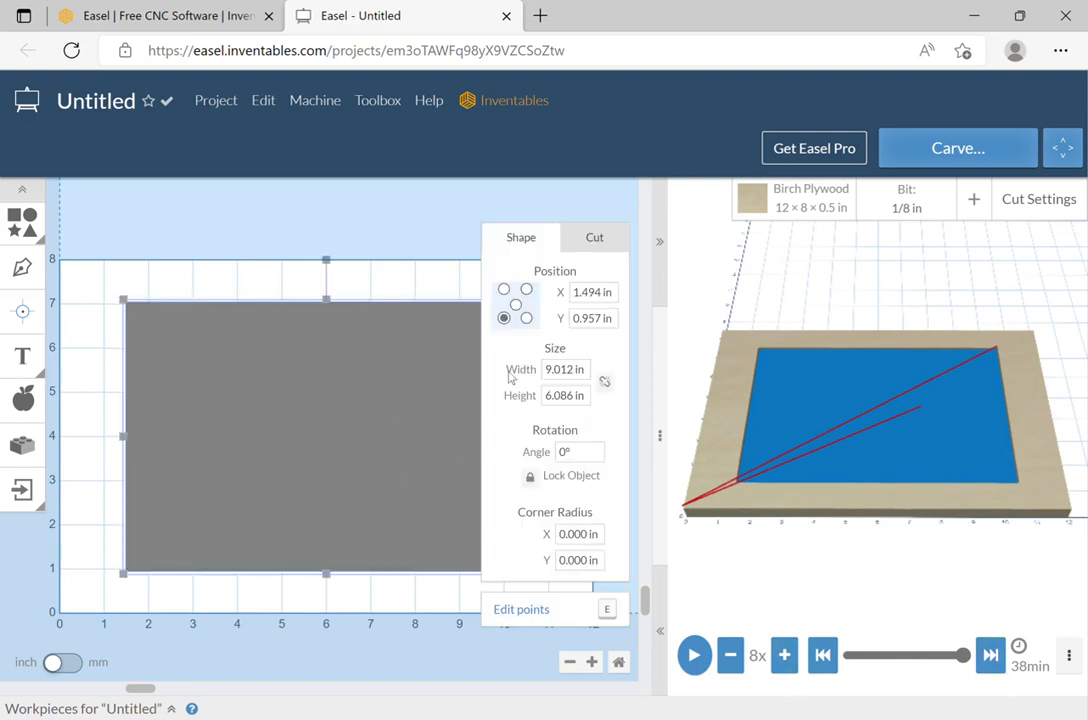
pyautogui.click(515, 304)
pyautogui.click(610, 294)
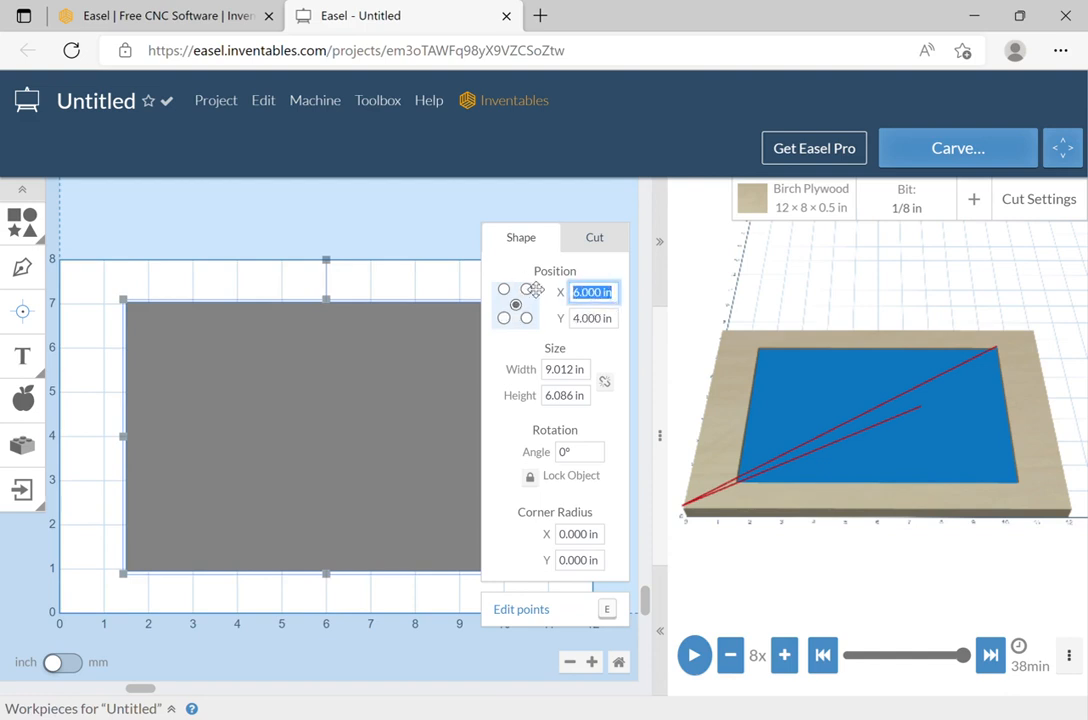
pyautogui.write('0')
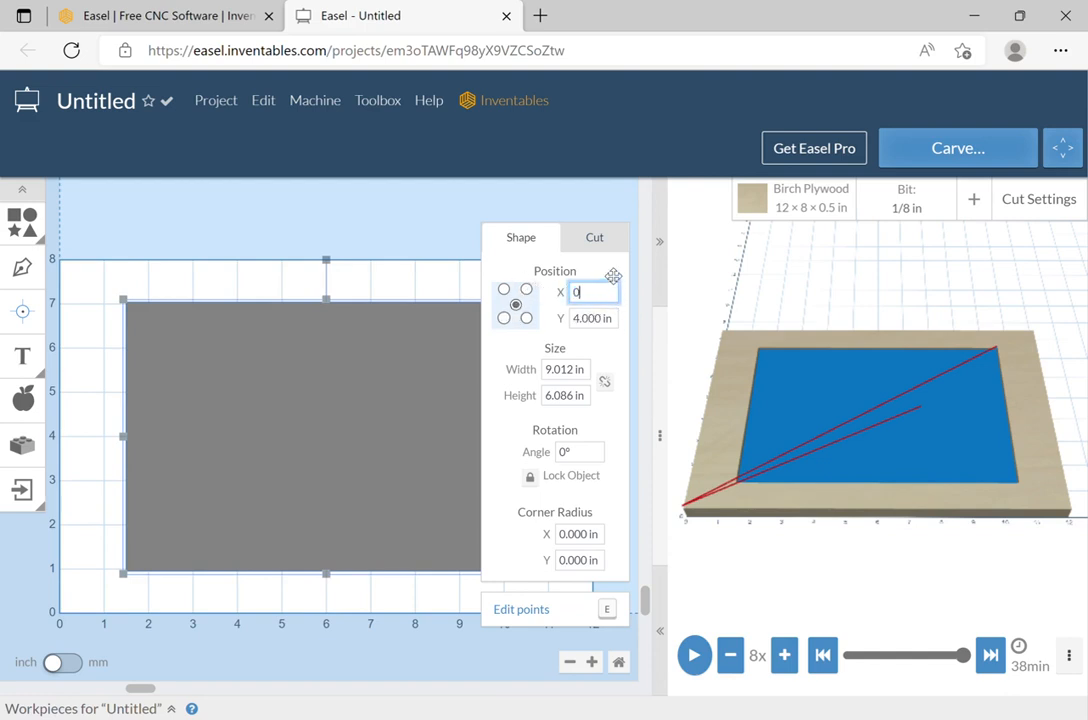
pyautogui.press('Tab')
pyautogui.write('0')
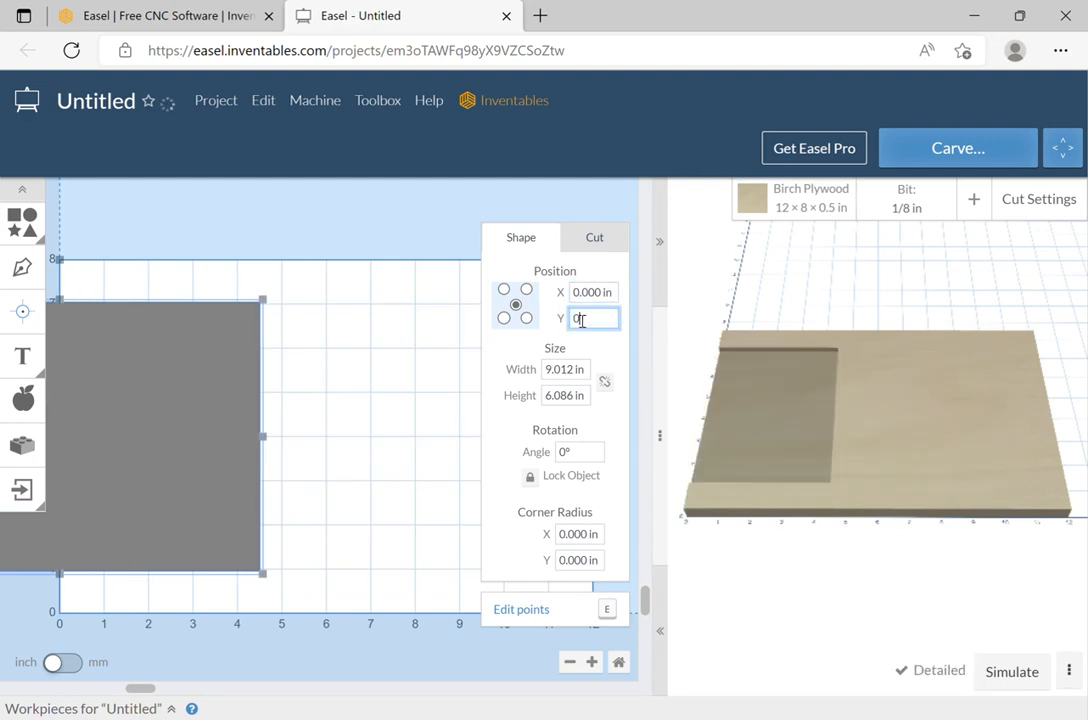
pyautogui.click(540, 273)
pyautogui.moveTo(540, 273); pyautogui.dragTo(471, 332)
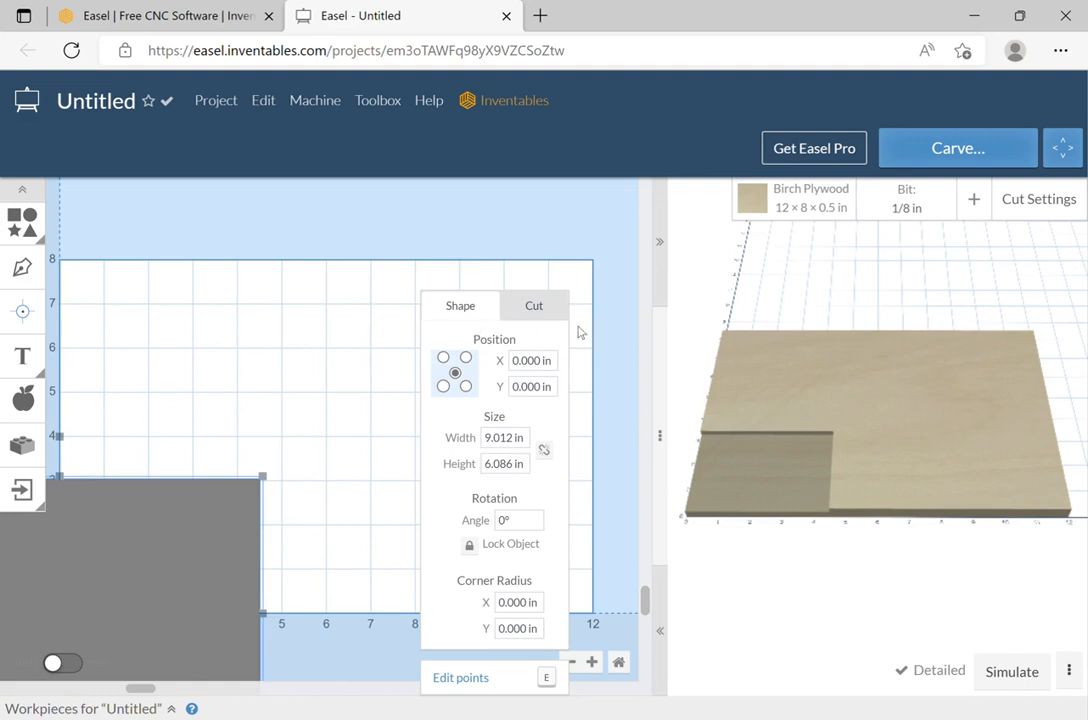
# - Examine how the whole rectangle sits relative to the material's origin corner in the design, then deselect it
pyautogui.scroll(3, 318, 351)
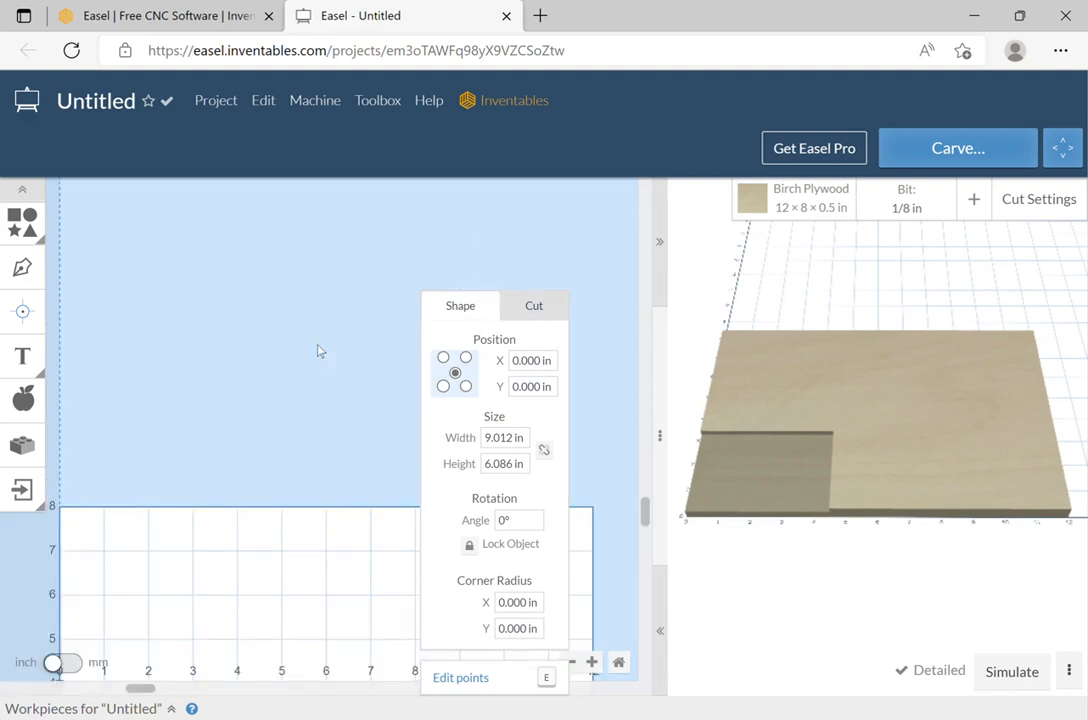
pyautogui.scroll(-4, 318, 351)
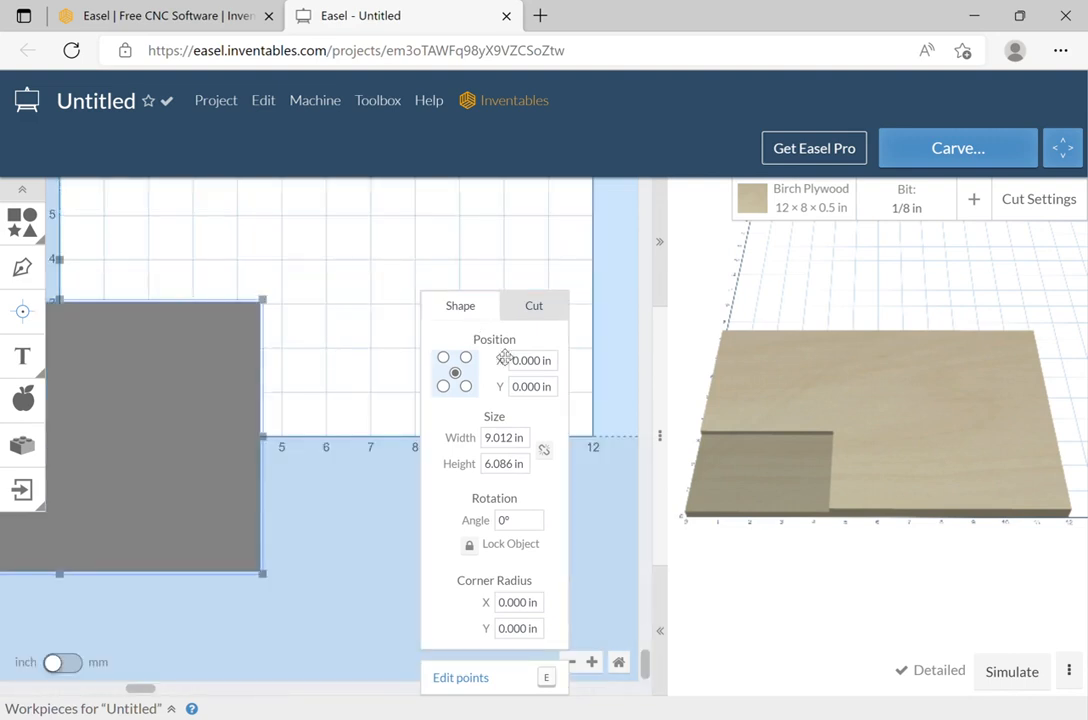
pyautogui.click(574, 662)
pyautogui.click(574, 662)
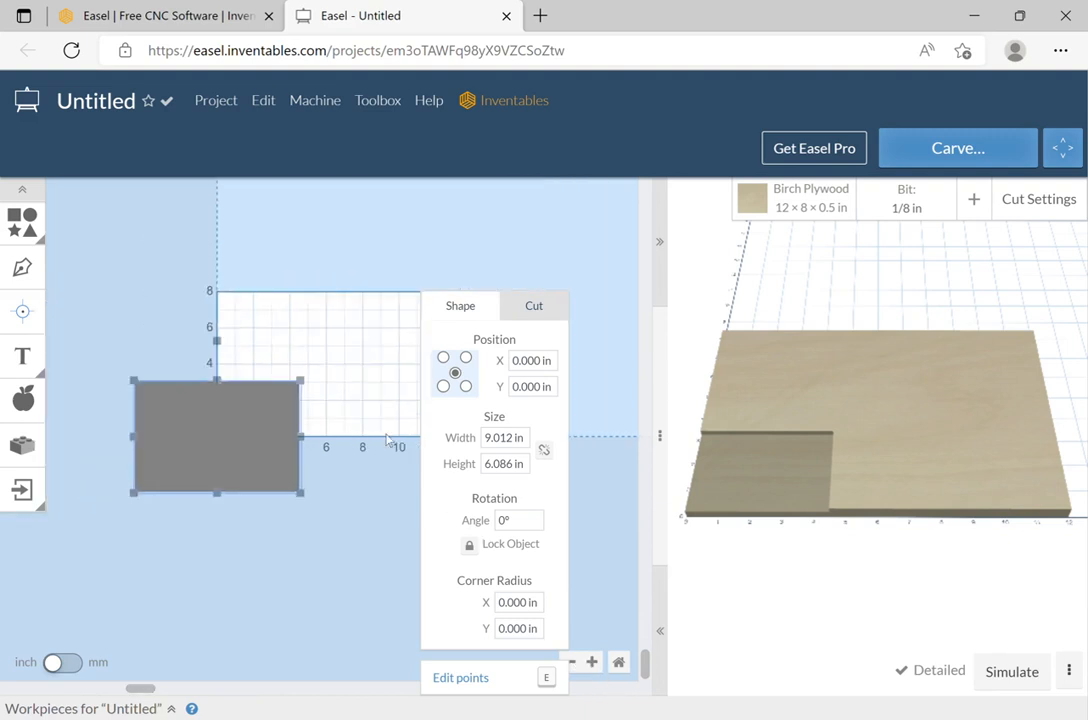
pyautogui.scroll(3, 388, 440)
pyautogui.scroll(-3, 379, 420)
pyautogui.click(594, 561)
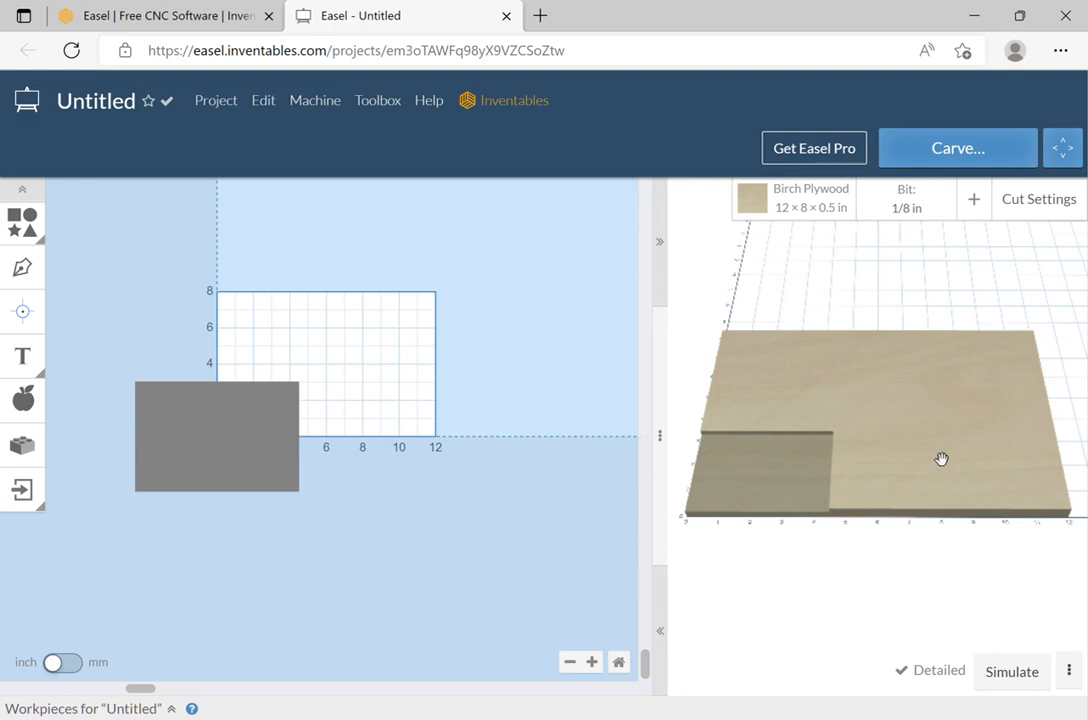
# - Simulate the off-material pocket toolpath from the start at 8x speed and skip to the end
pyautogui.moveTo(946, 456); pyautogui.dragTo(977, 436)
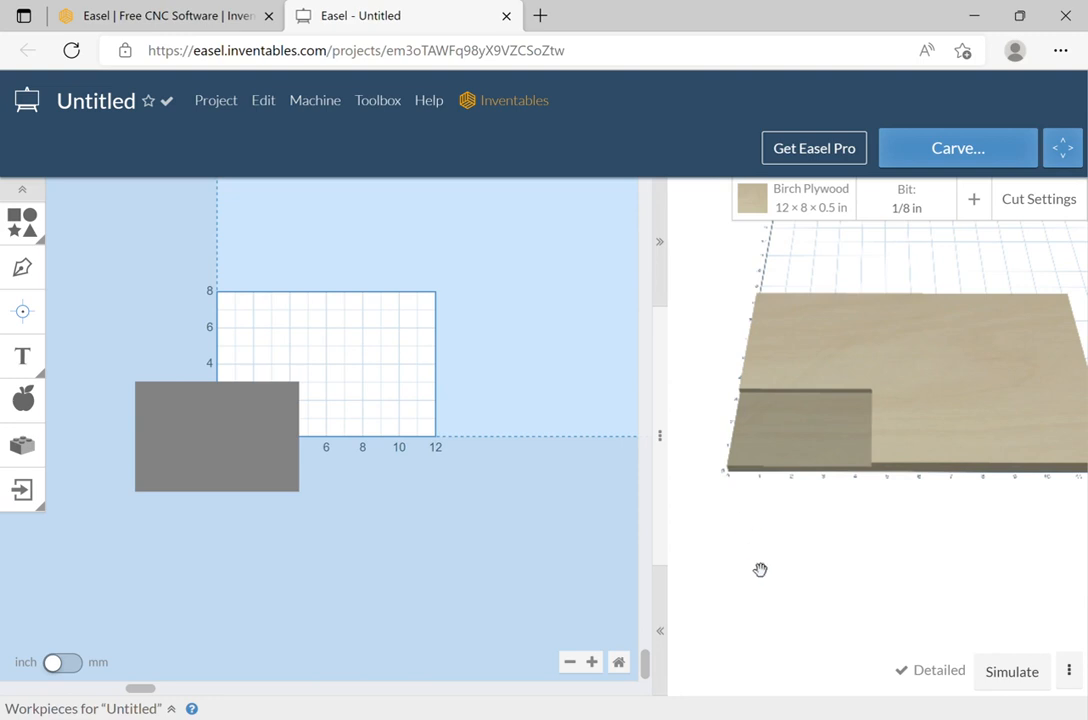
pyautogui.click(1020, 680)
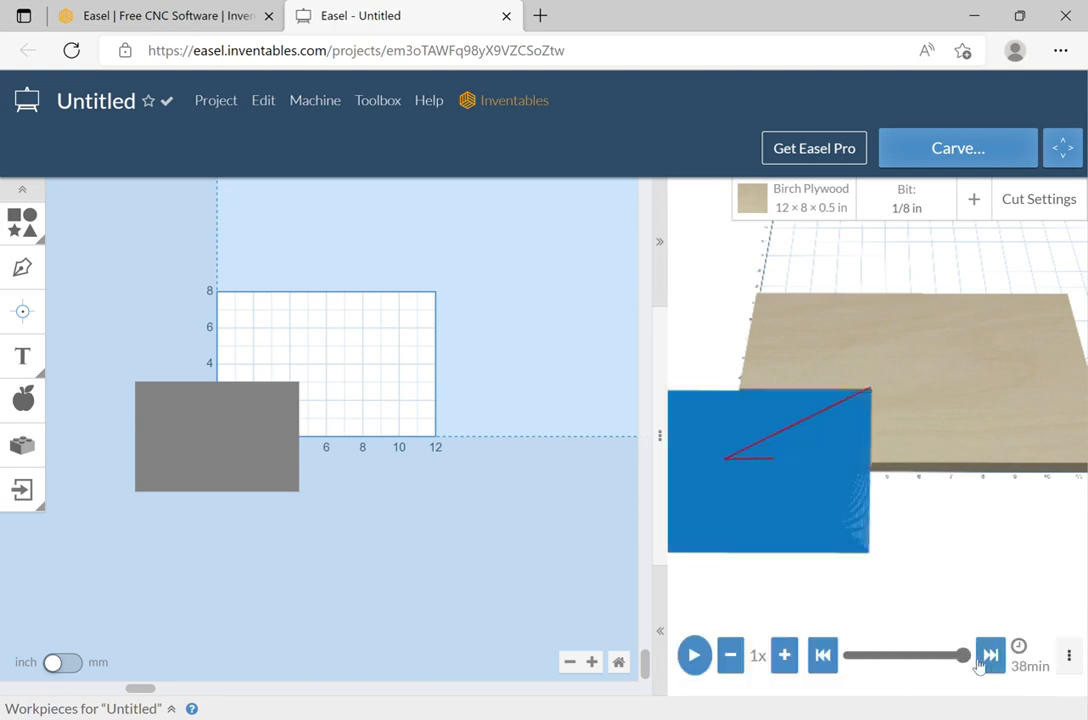
pyautogui.moveTo(761, 441); pyautogui.dragTo(762, 572)
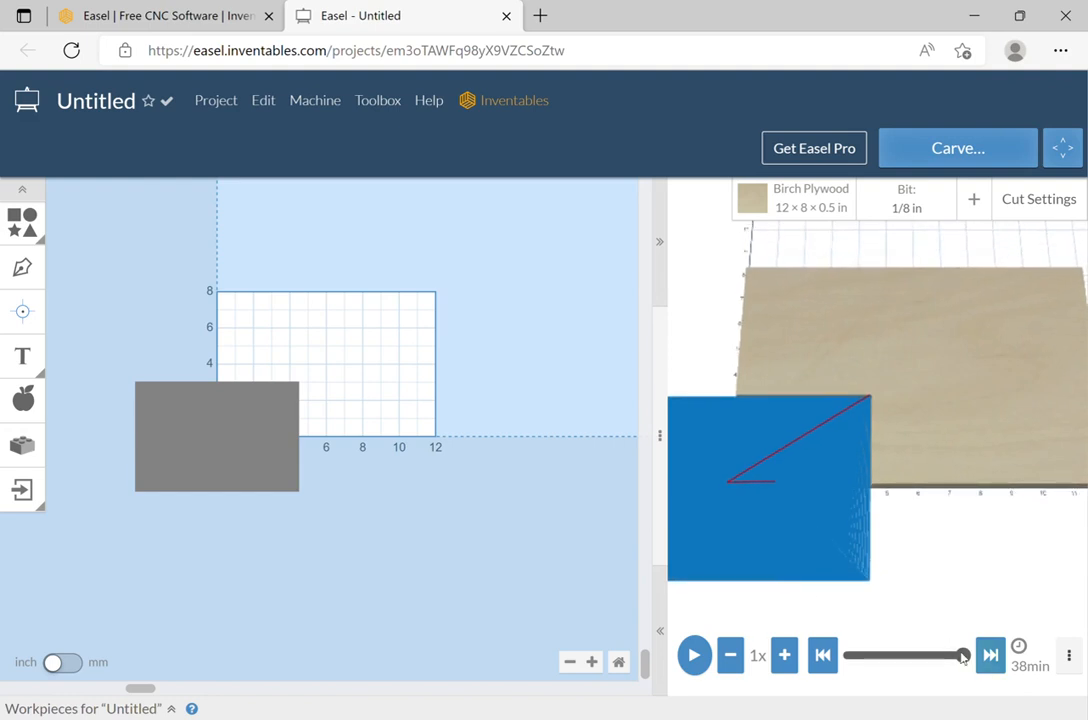
pyautogui.moveTo(962, 655); pyautogui.dragTo(846, 664)
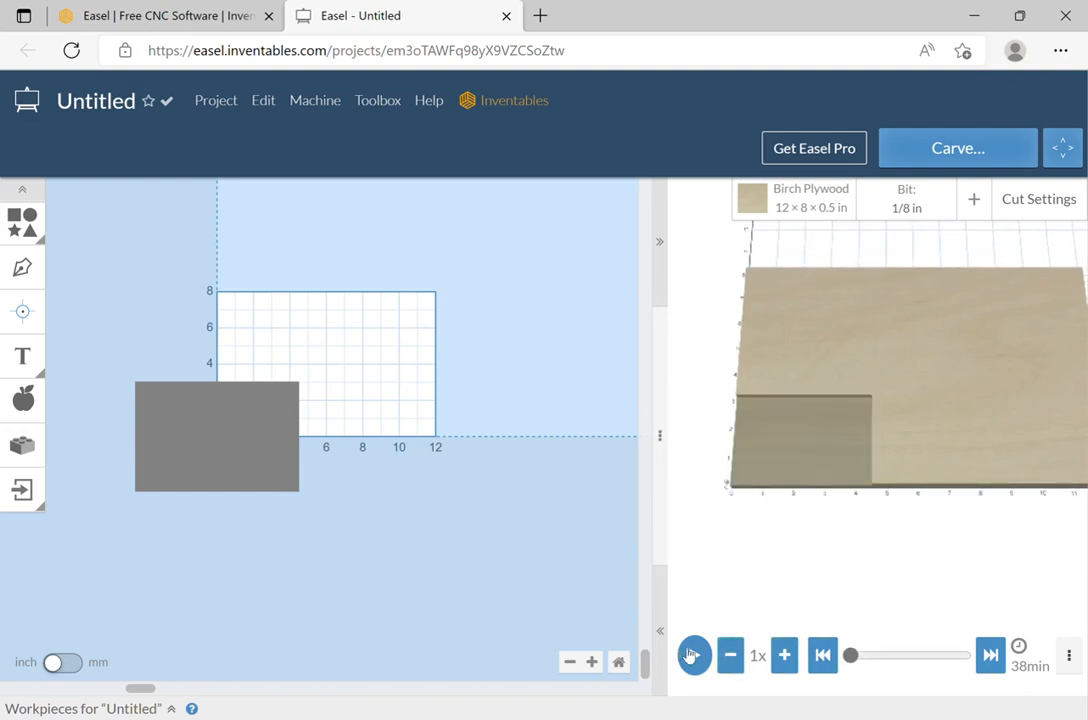
pyautogui.click(694, 655)
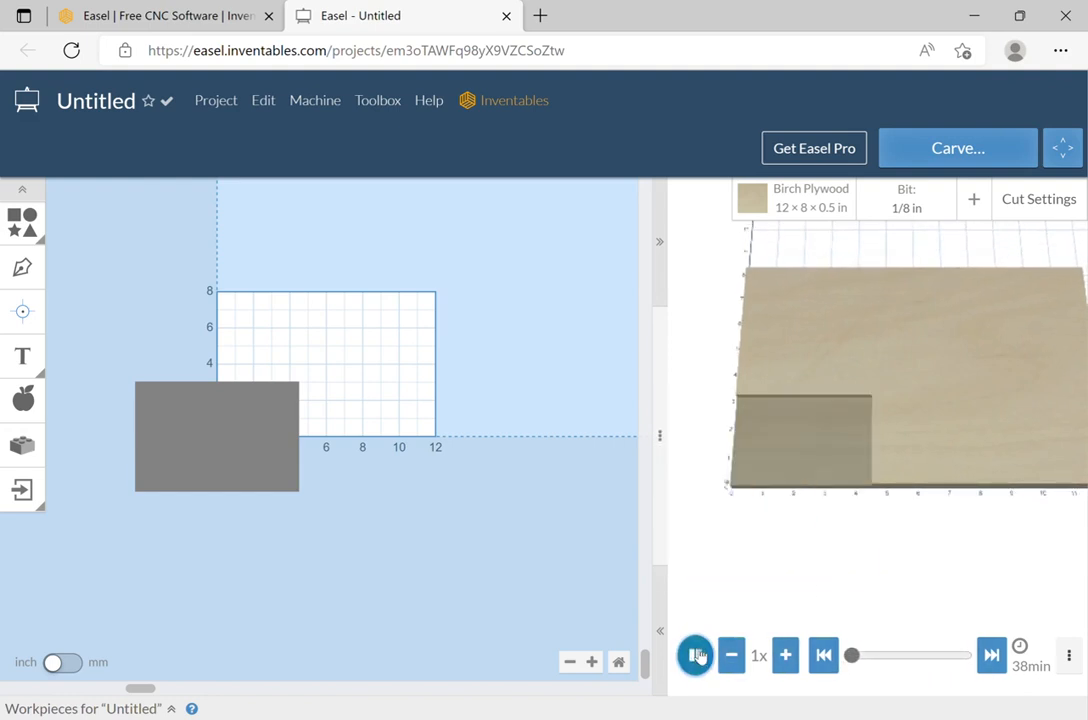
pyautogui.click(786, 655)
pyautogui.click(786, 655)
pyautogui.click(786, 655)
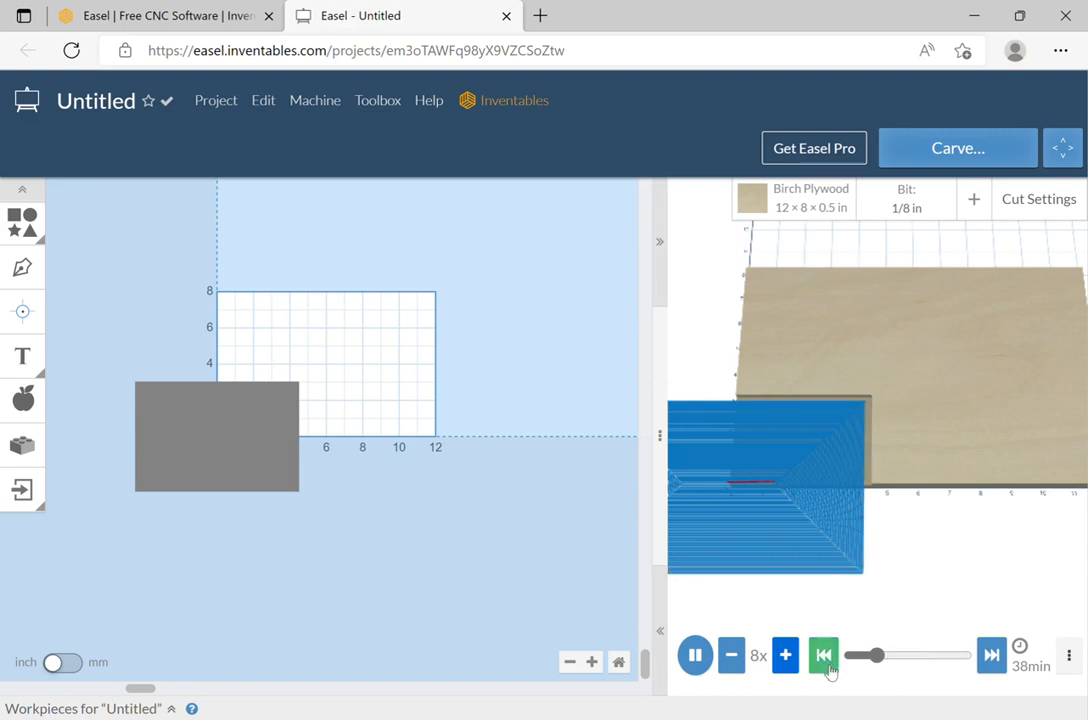
pyautogui.click(991, 656)
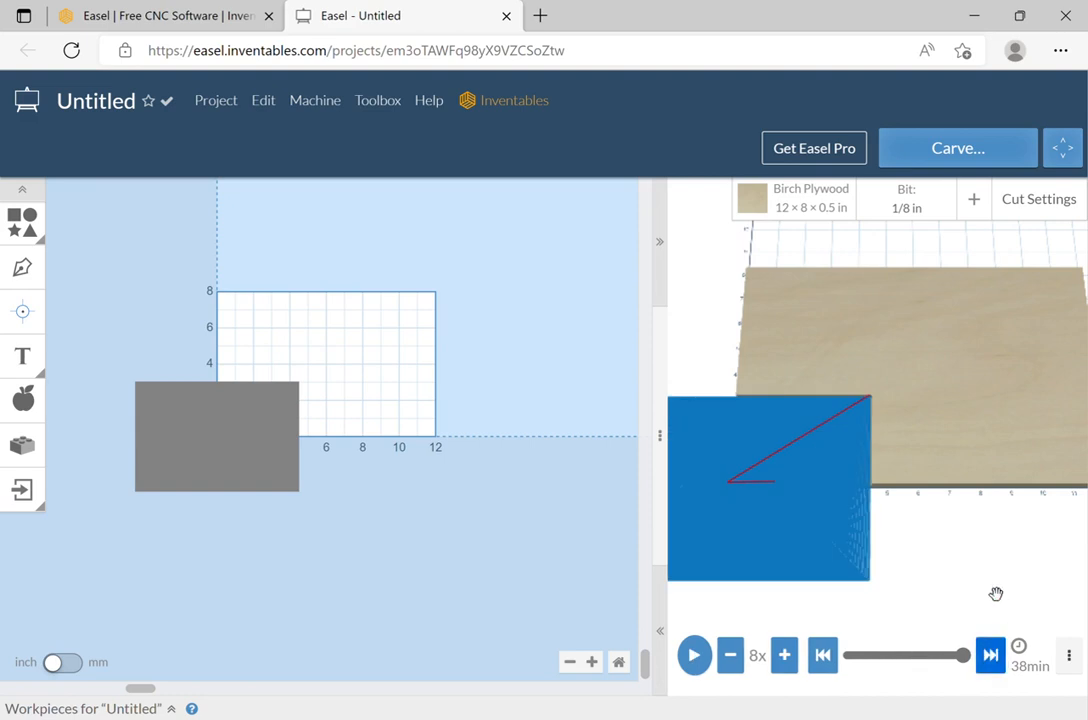
# - Change the rectangle's cut path to Cut on shape path
pyautogui.click(217, 449)
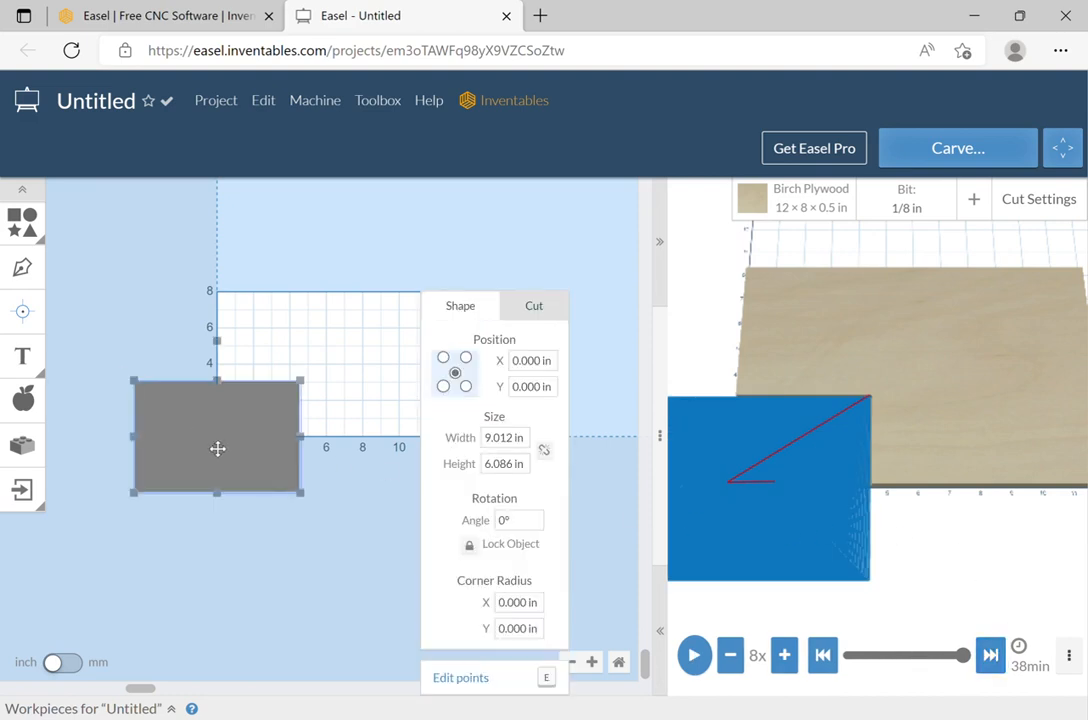
pyautogui.click(530, 308)
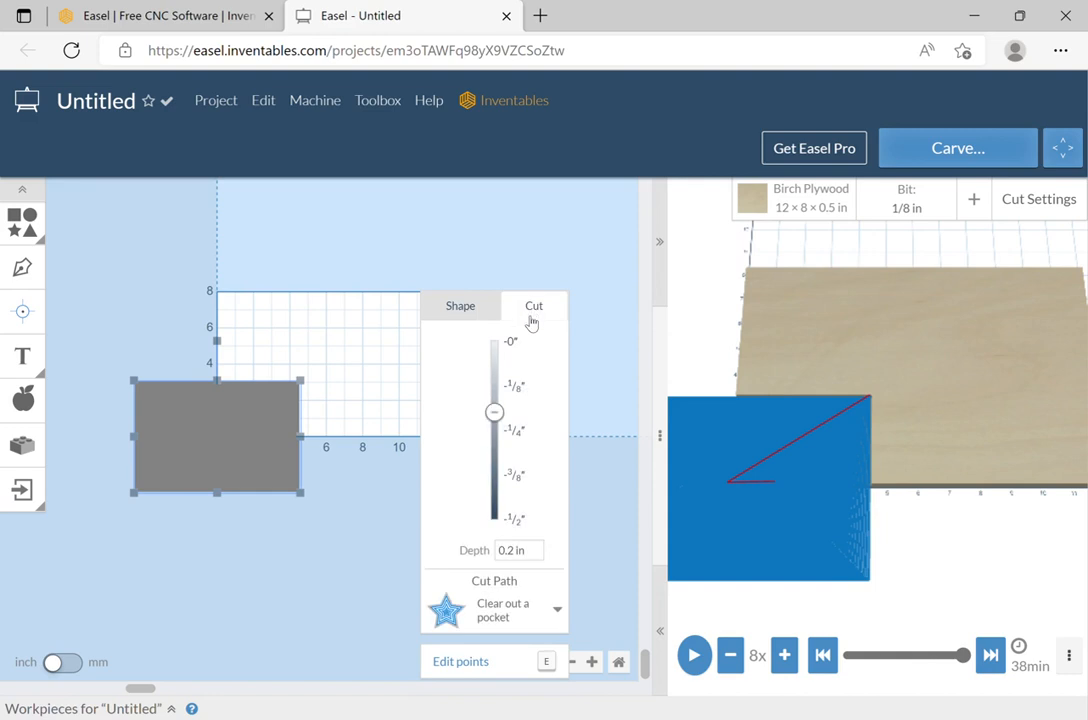
pyautogui.click(521, 613)
pyautogui.click(515, 650)
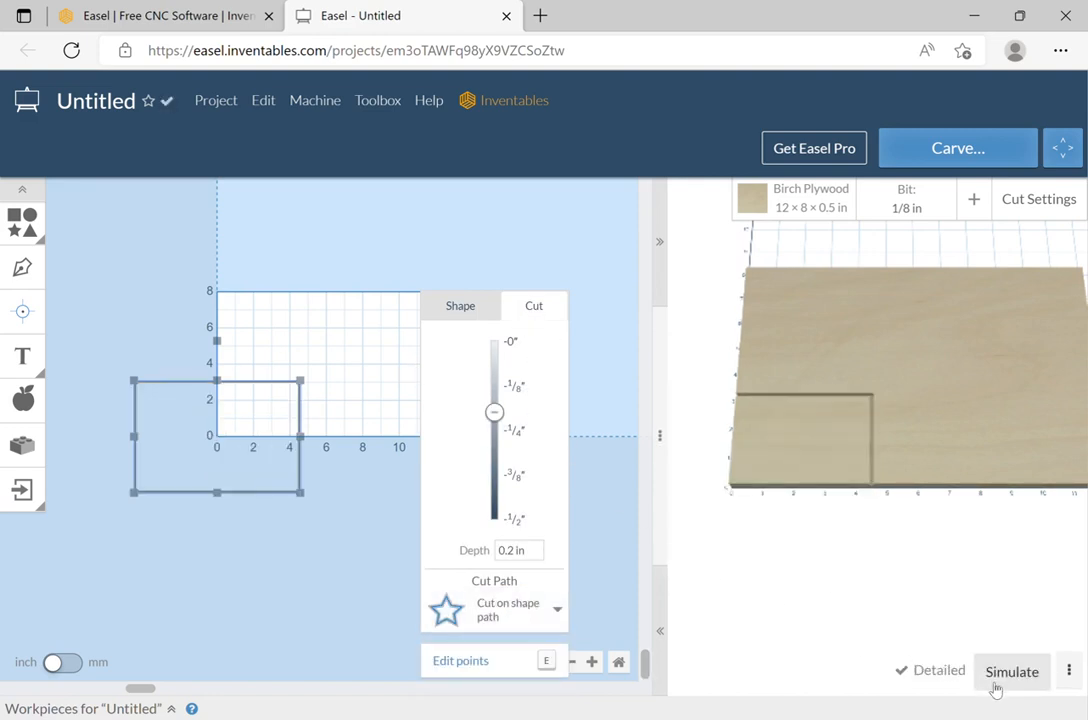
# - Simulate the rectangle's outline toolpath, replaying it from the start and raising the speed to 4x
pyautogui.click(1026, 686)
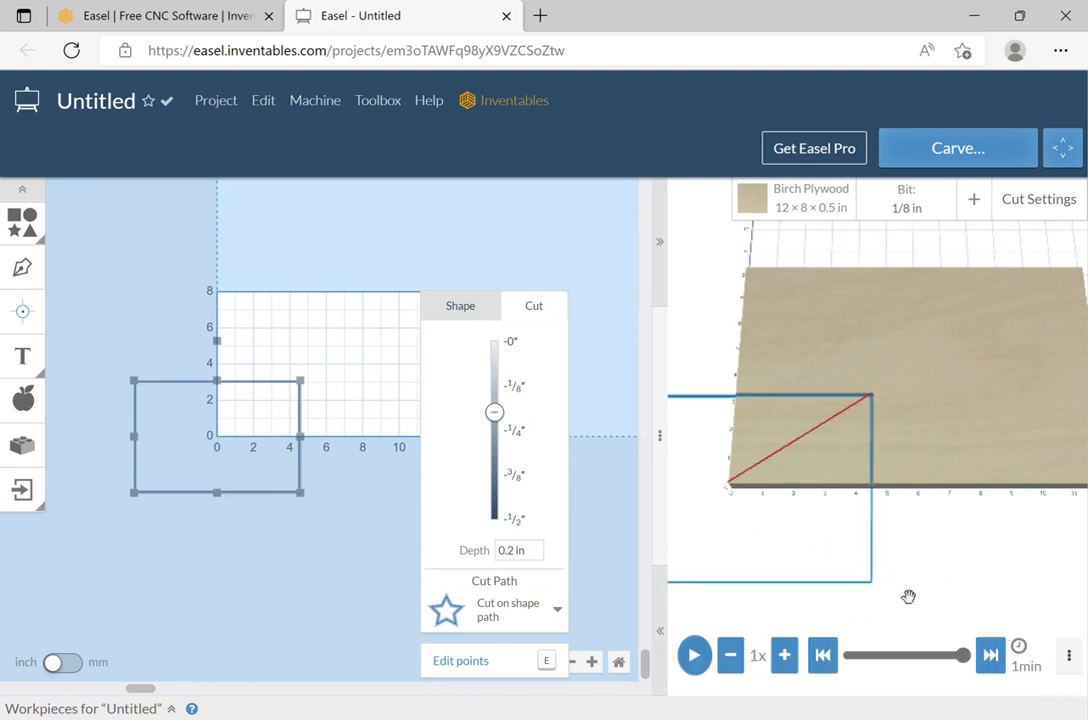
pyautogui.scroll(2, 915, 576)
pyautogui.scroll(-5, 921, 573)
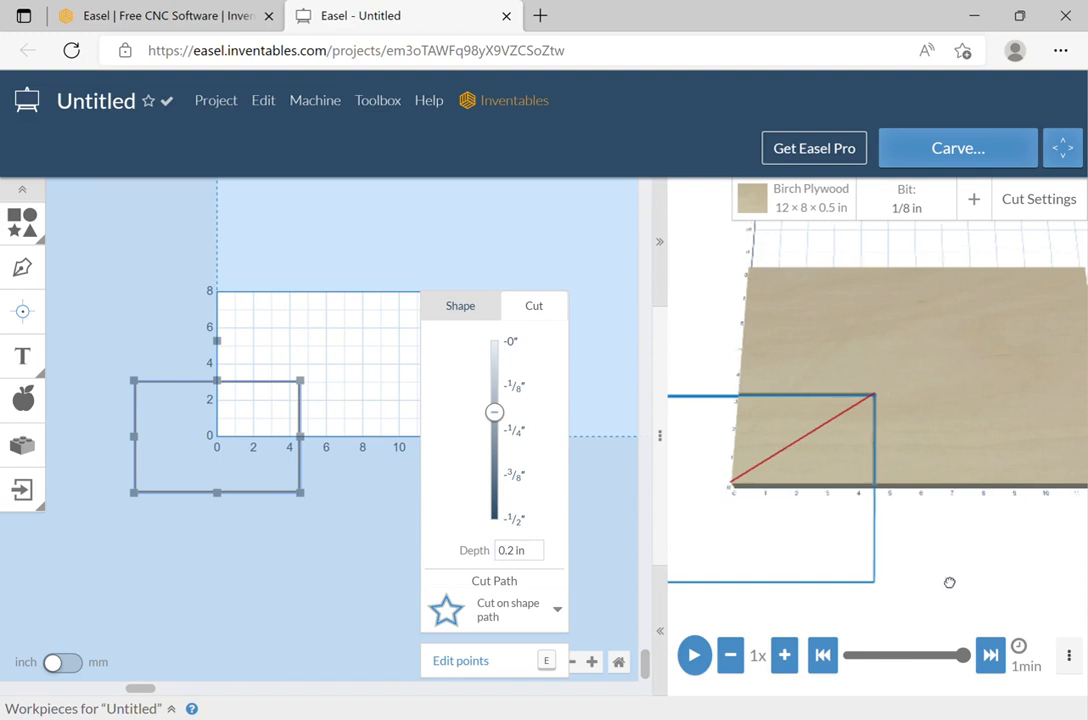
pyautogui.scroll(3, 949, 580)
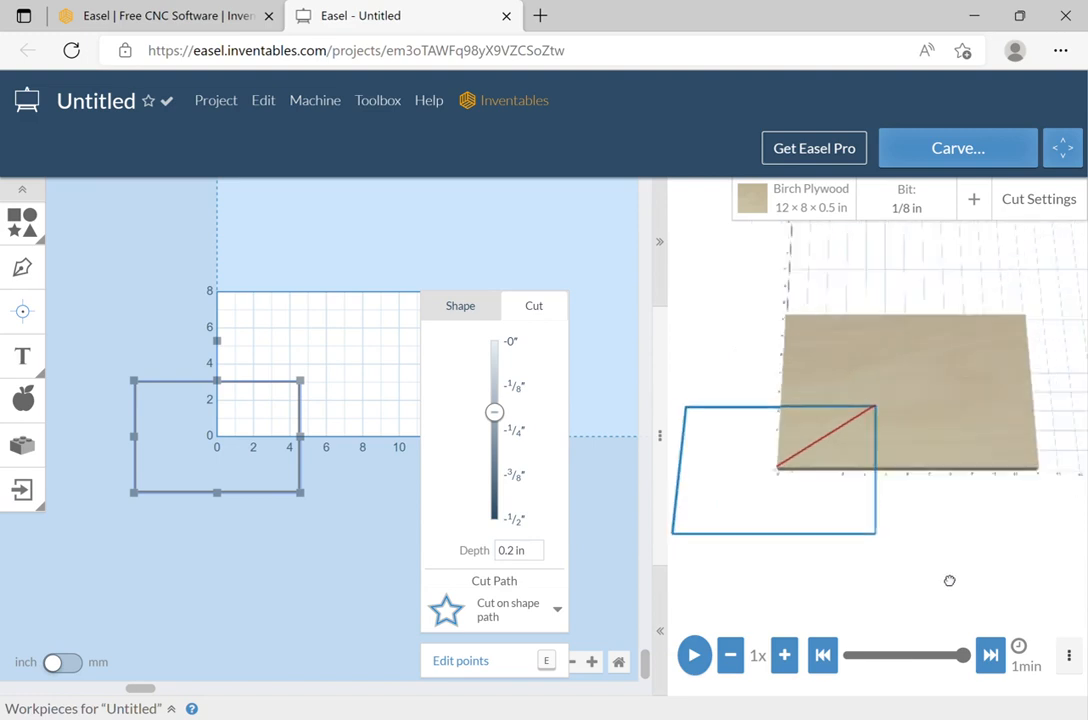
pyautogui.click(822, 655)
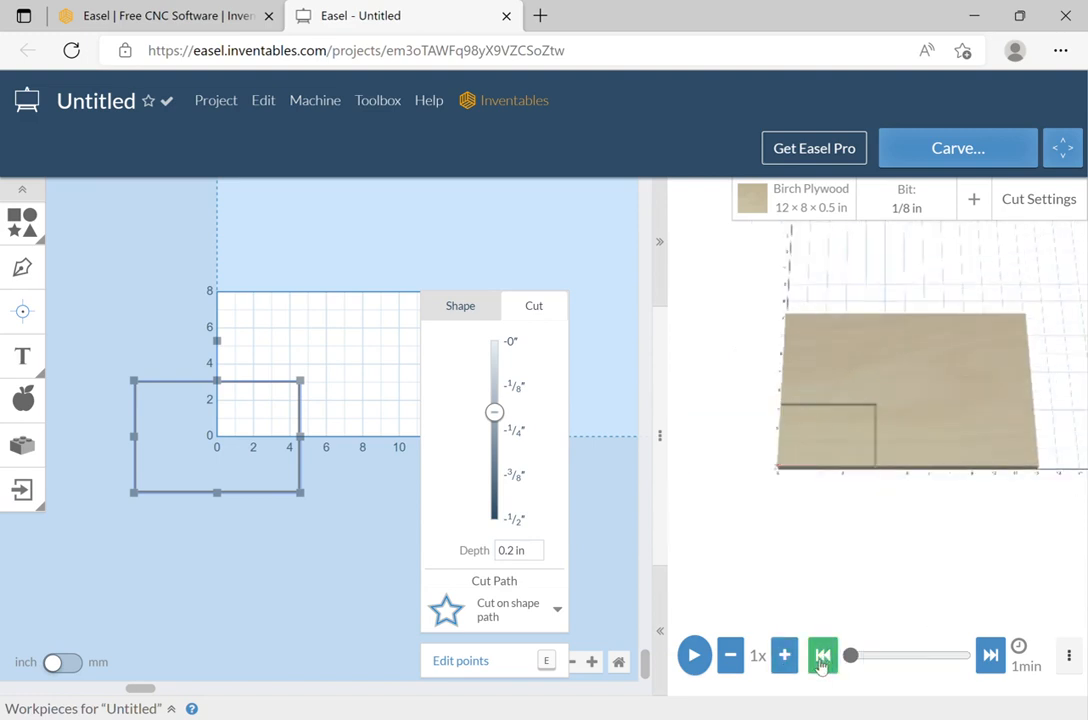
pyautogui.click(695, 655)
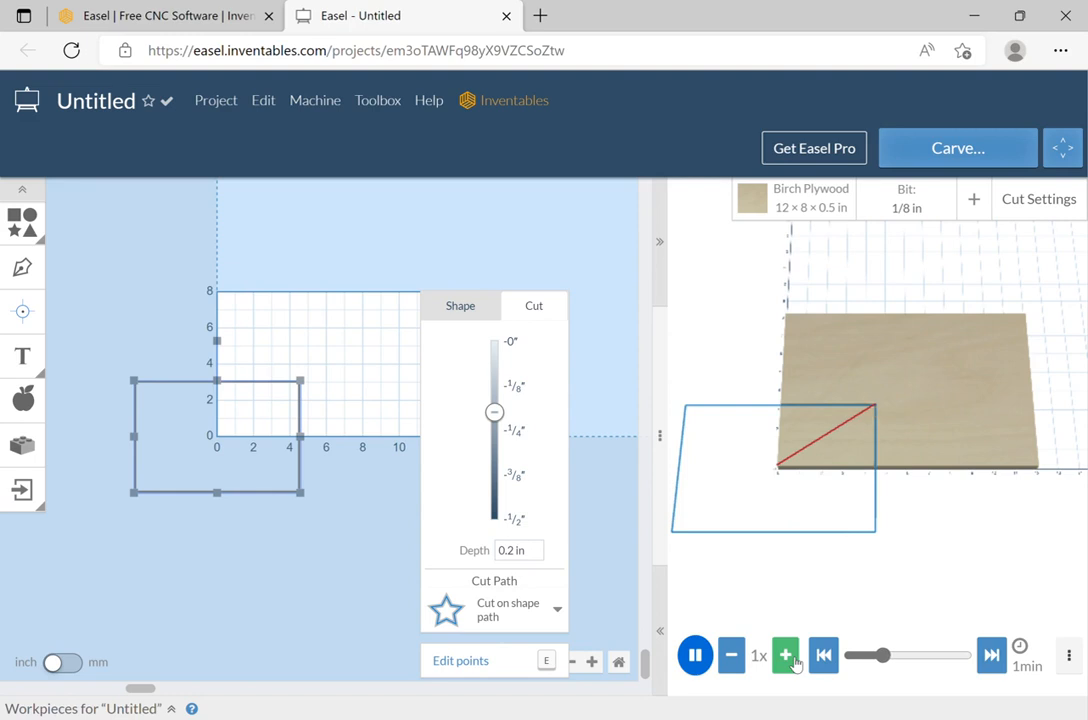
pyautogui.click(788, 656)
pyautogui.click(788, 656)
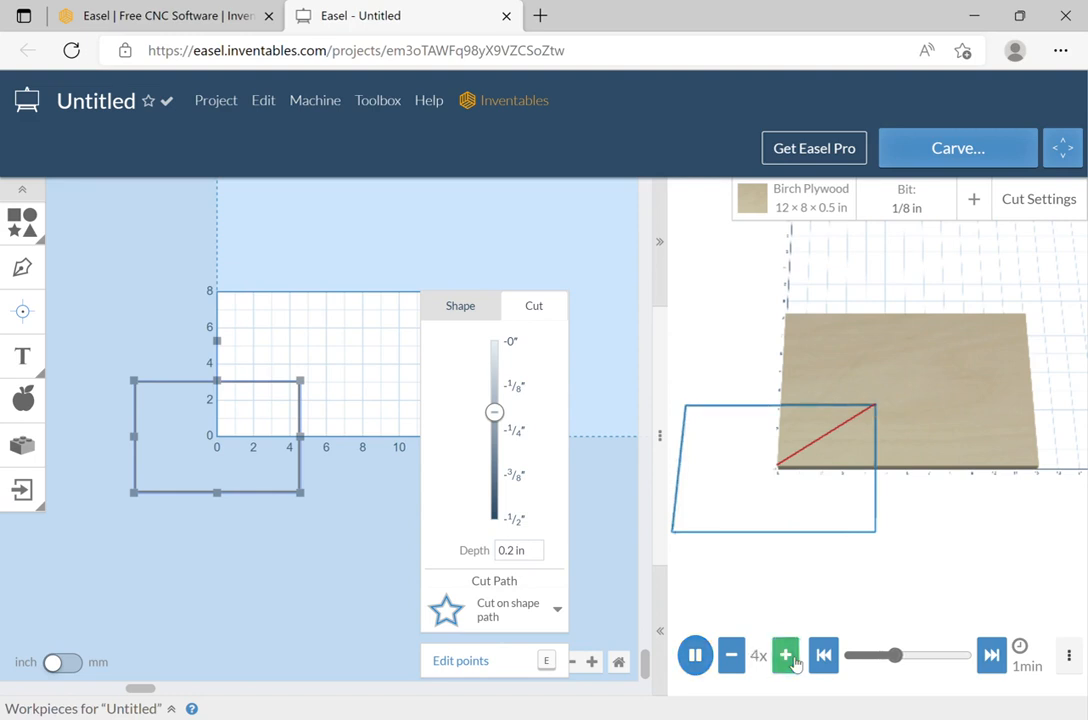